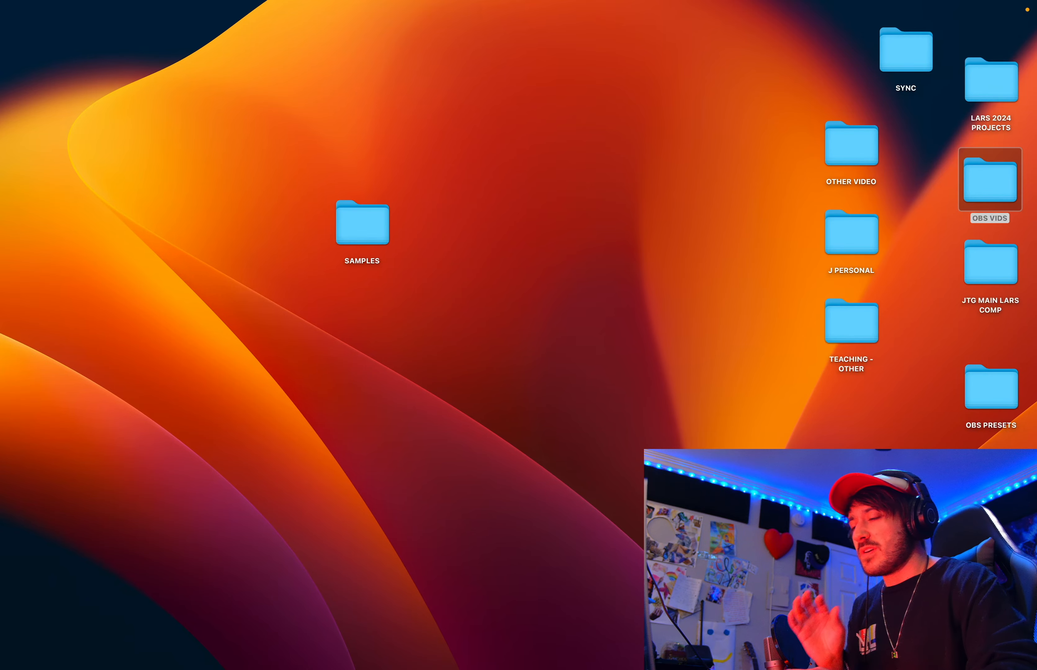
- Switch to Ableton Live and browse the Drum Hits in the Drums category, selecting the Kick folder
mouse_move(248, 662)
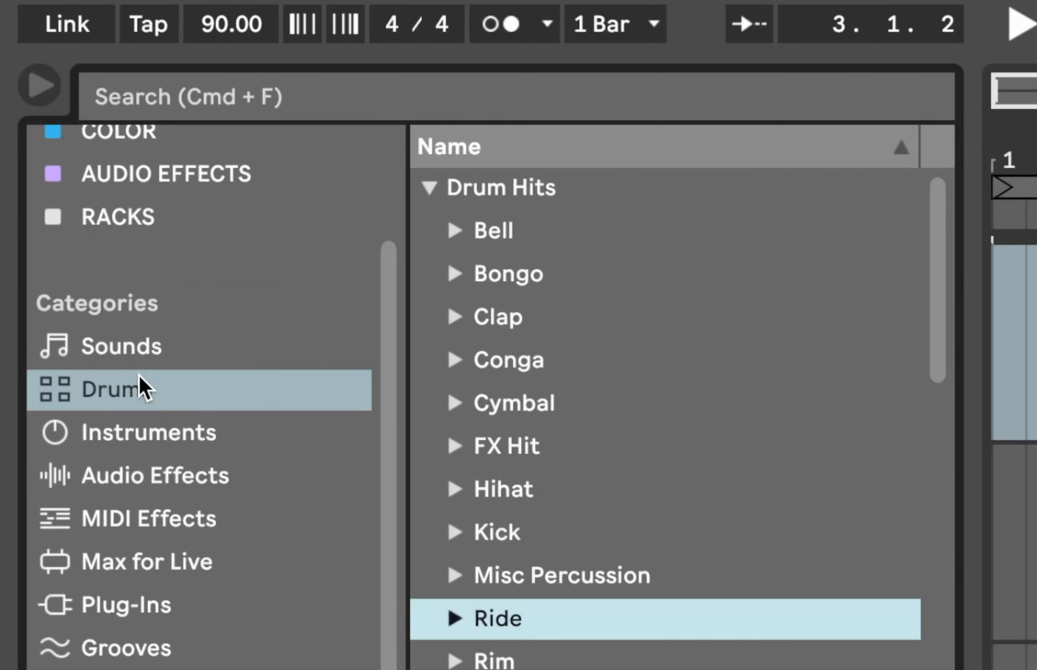
key("Left")
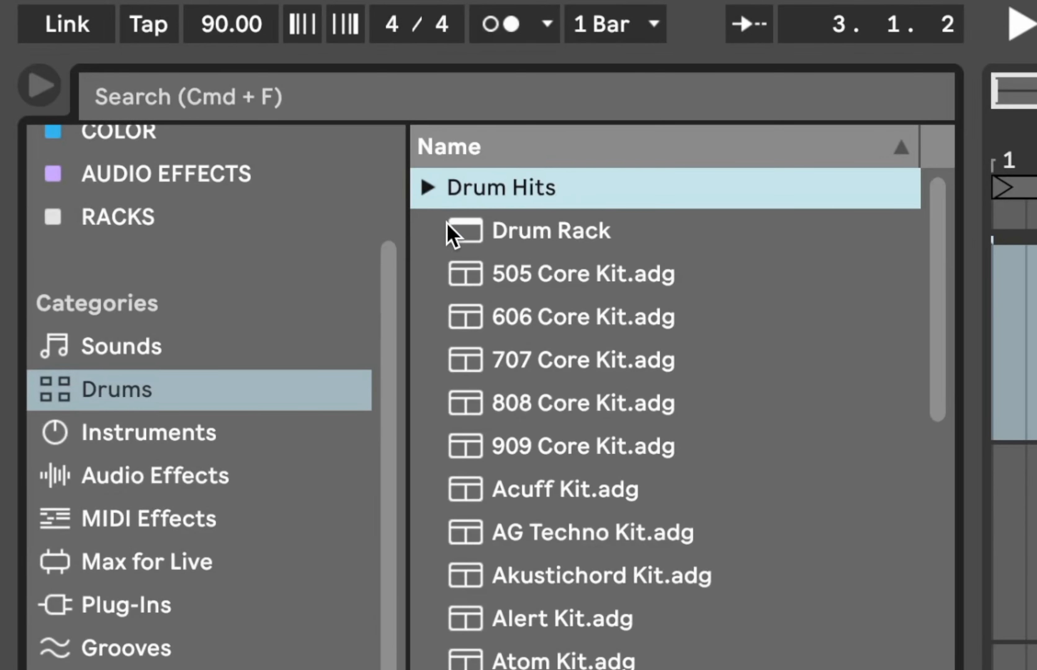
left_click(424, 188)
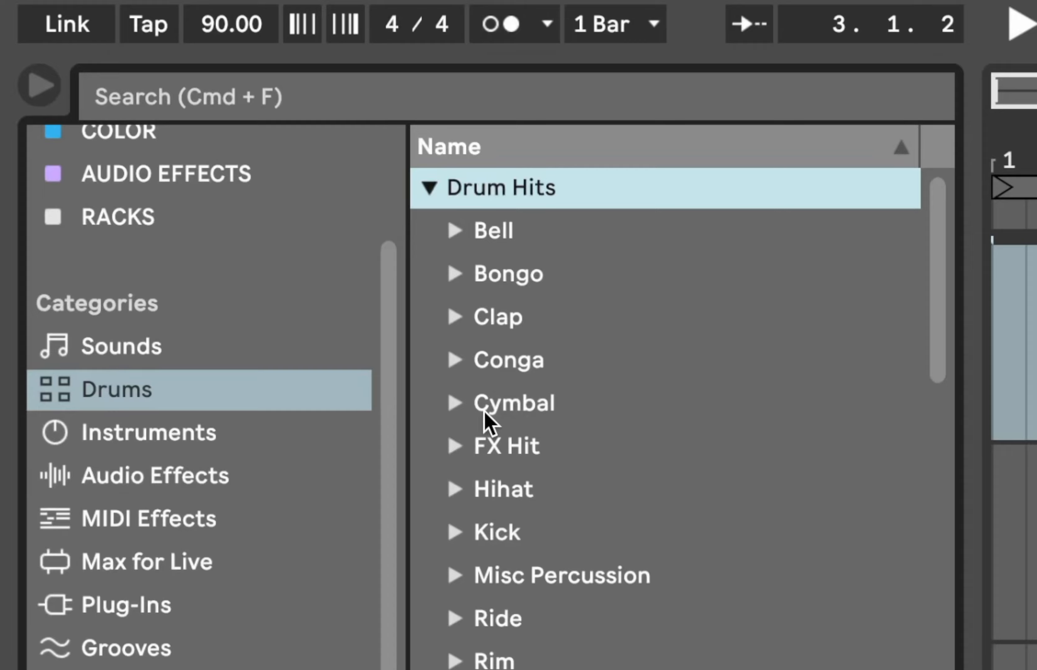
left_click(458, 532)
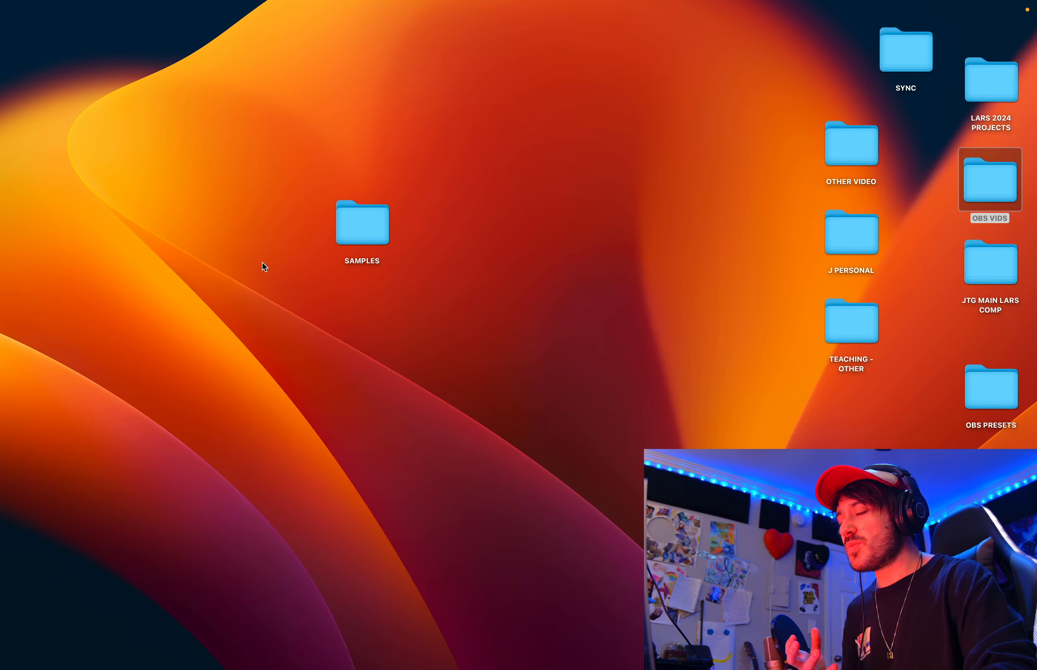
- Switch to Splice and search for "dirty kick"
mouse_move(500, 668)
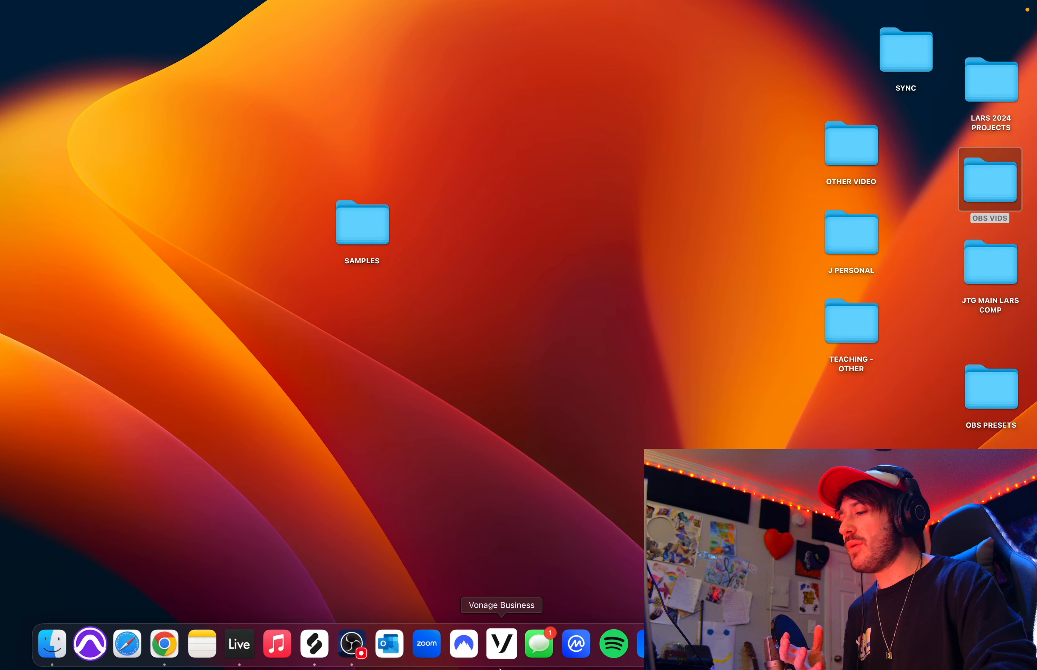
left_click(321, 656)
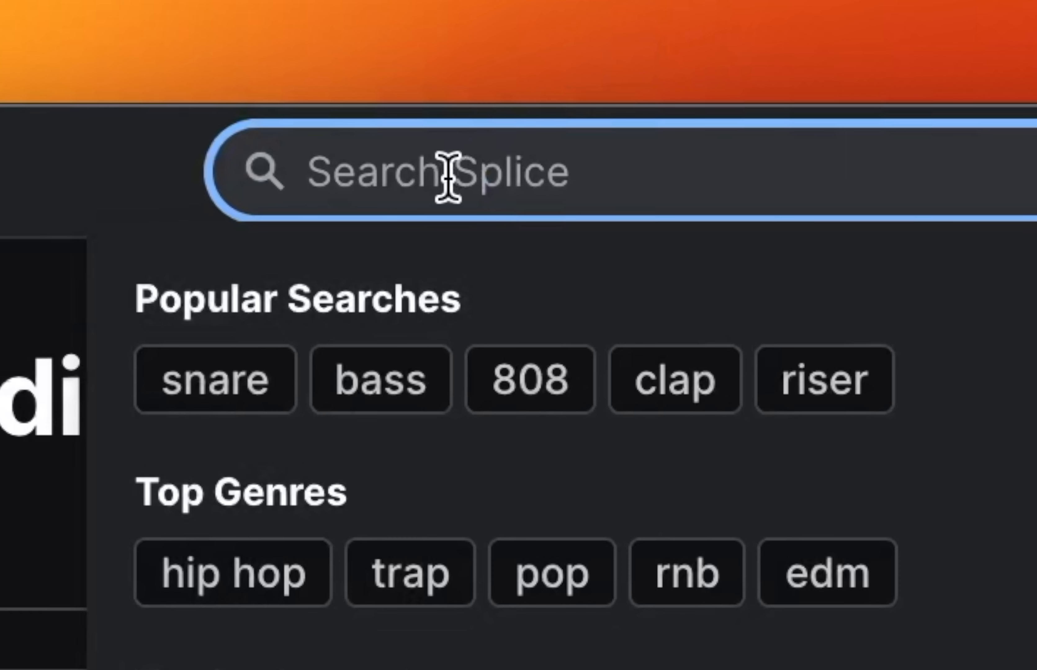
type("dirty kick")
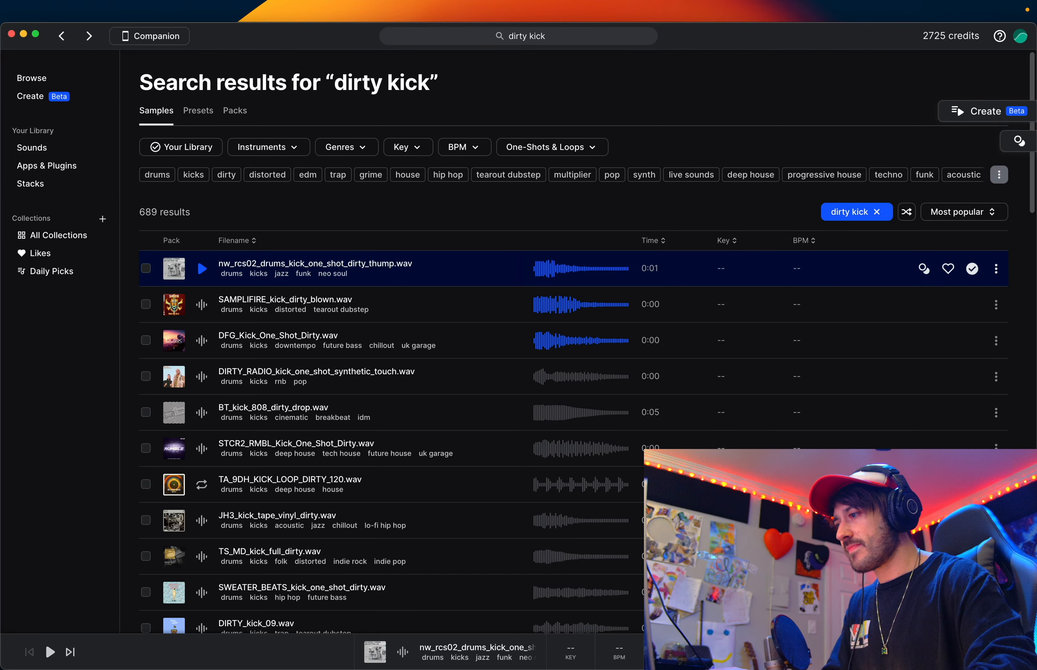
- Preview the first three kick samples in the results, including SAMPLIFIRE_kick_dirty_blown.wav and DFG_Kick_One_Shot_Dirty.wav, and clear Splice from the desktop
left_click(202, 269)
left_click(203, 305)
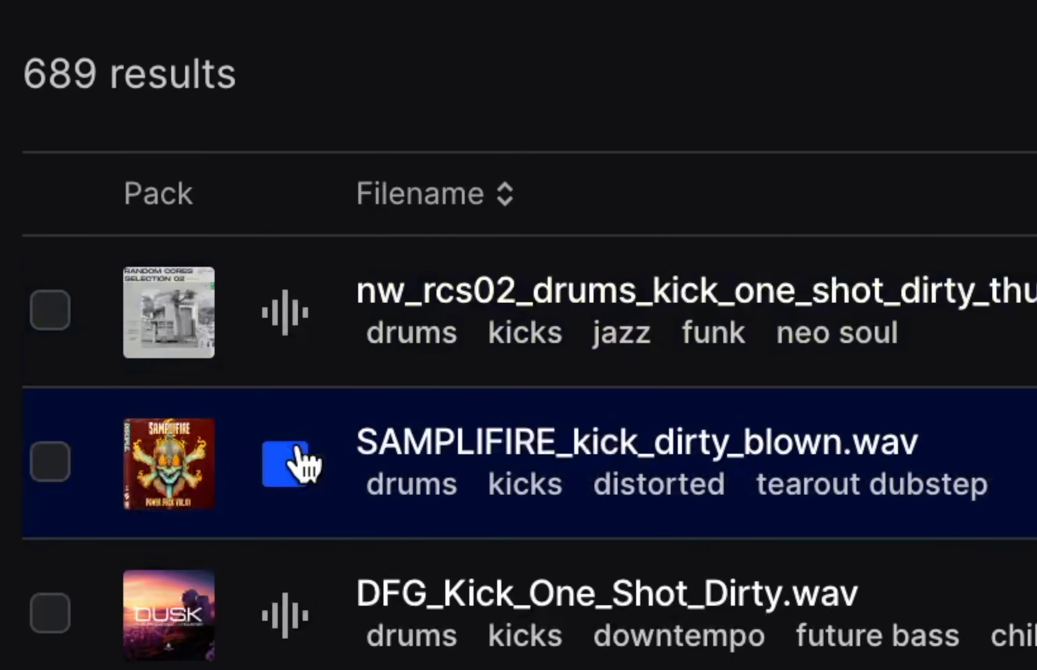
left_click(203, 341)
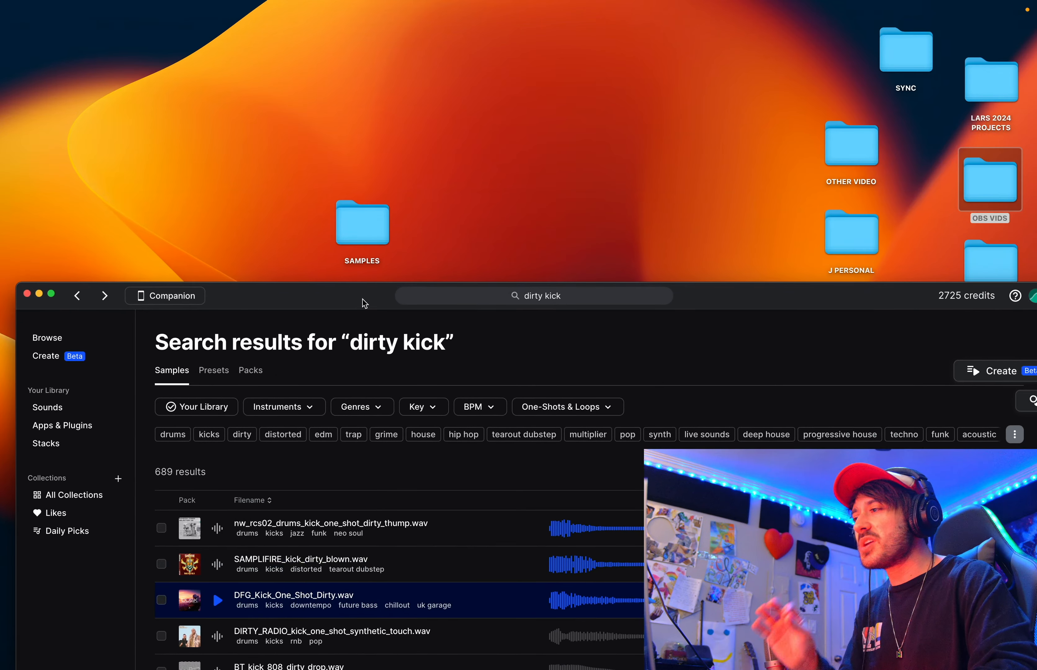
left_click(294, 59)
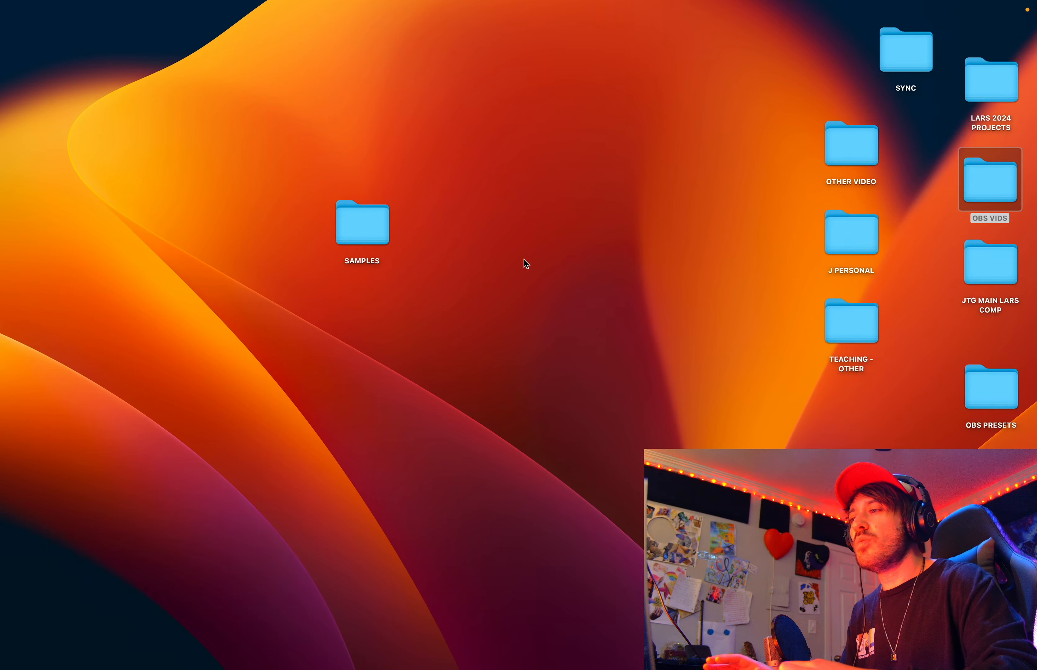
- Try to create a new desktop folder named SAMPLES, and discard the untitled folder
right_click(524, 260)
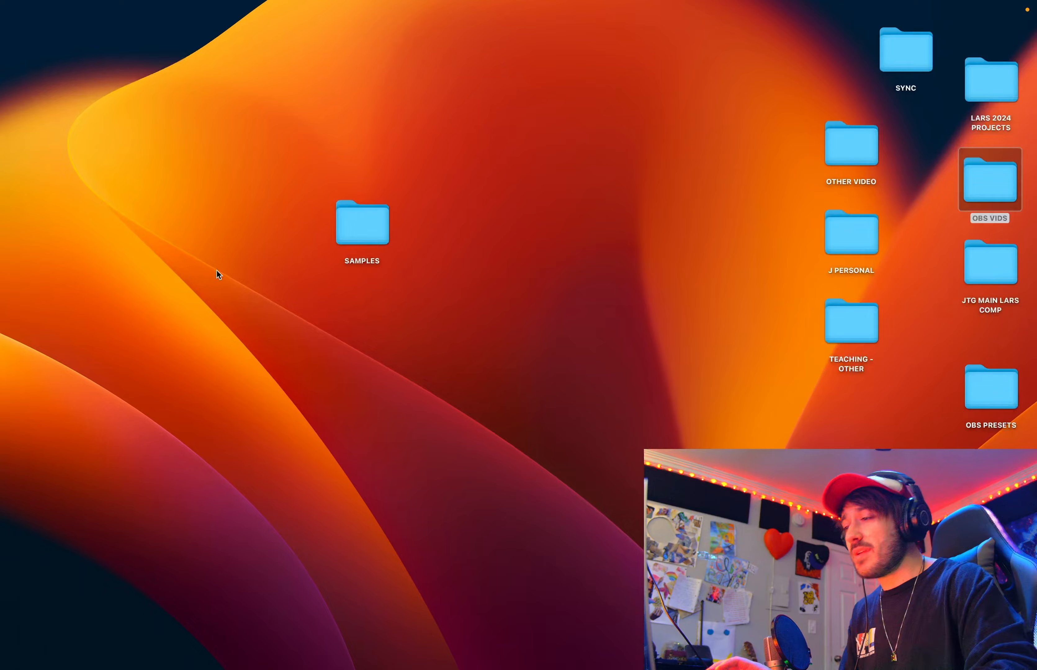
type("SAMPLE")
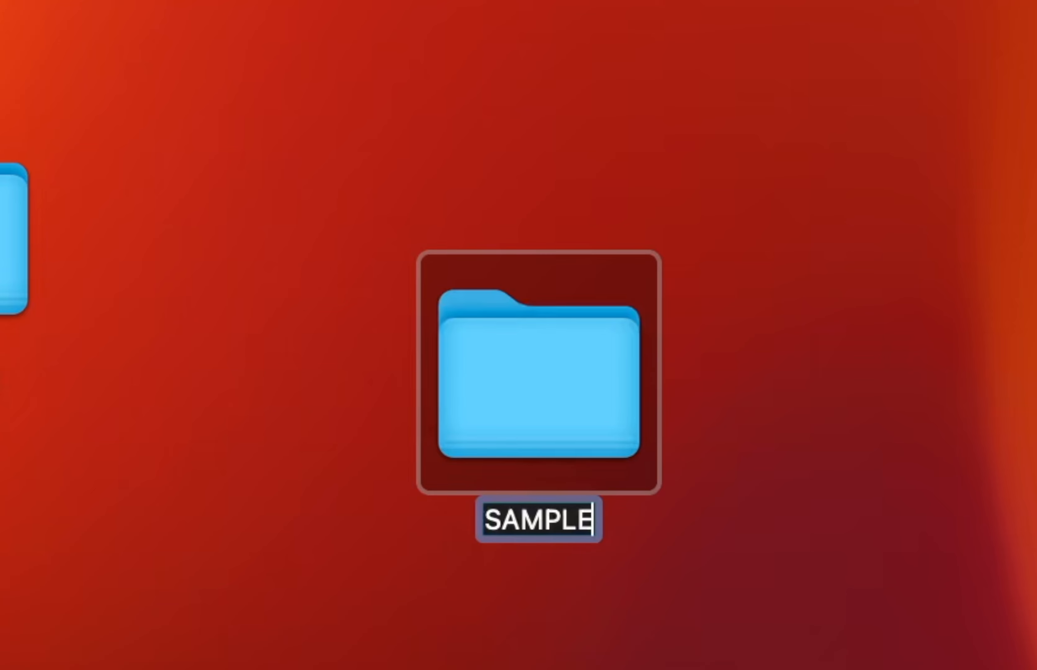
type("S")
key("Return")
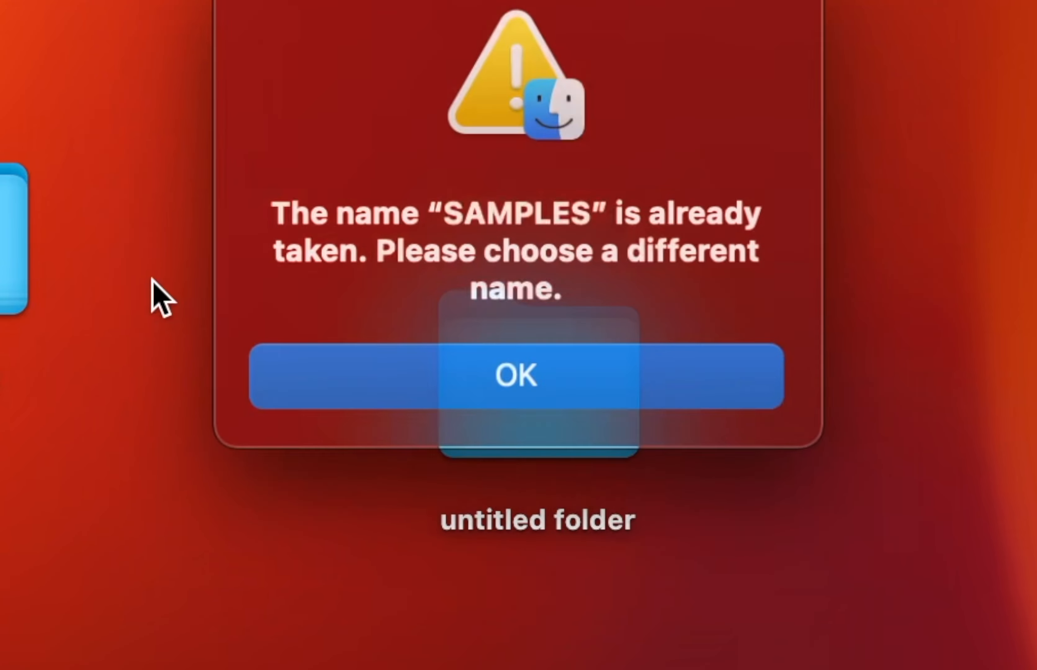
left_click(288, 349)
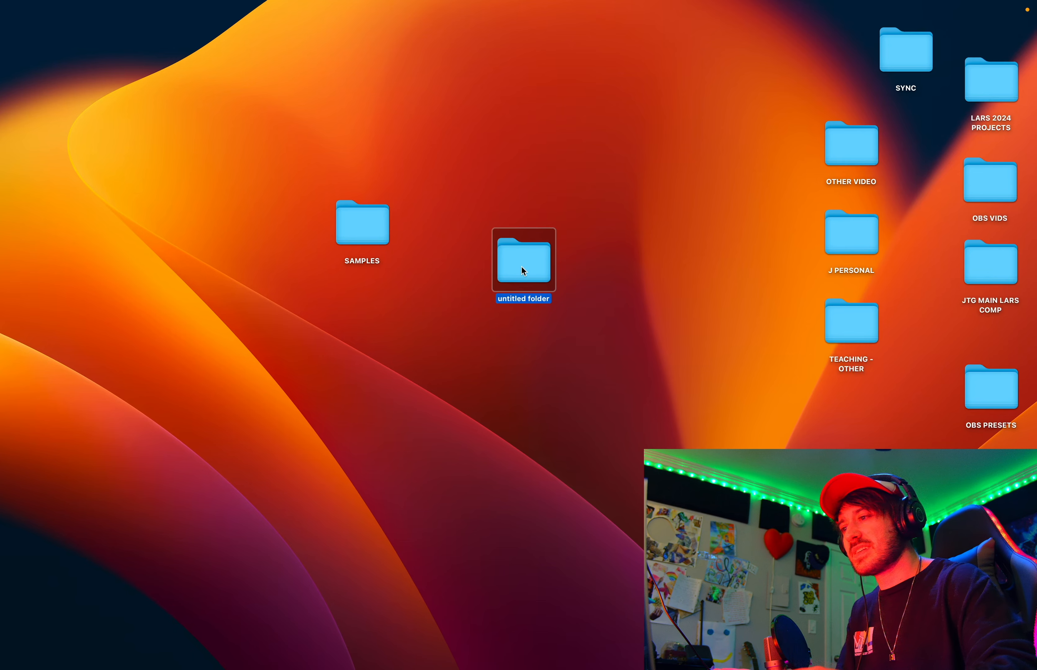
right_click(541, 425)
left_click(642, 533)
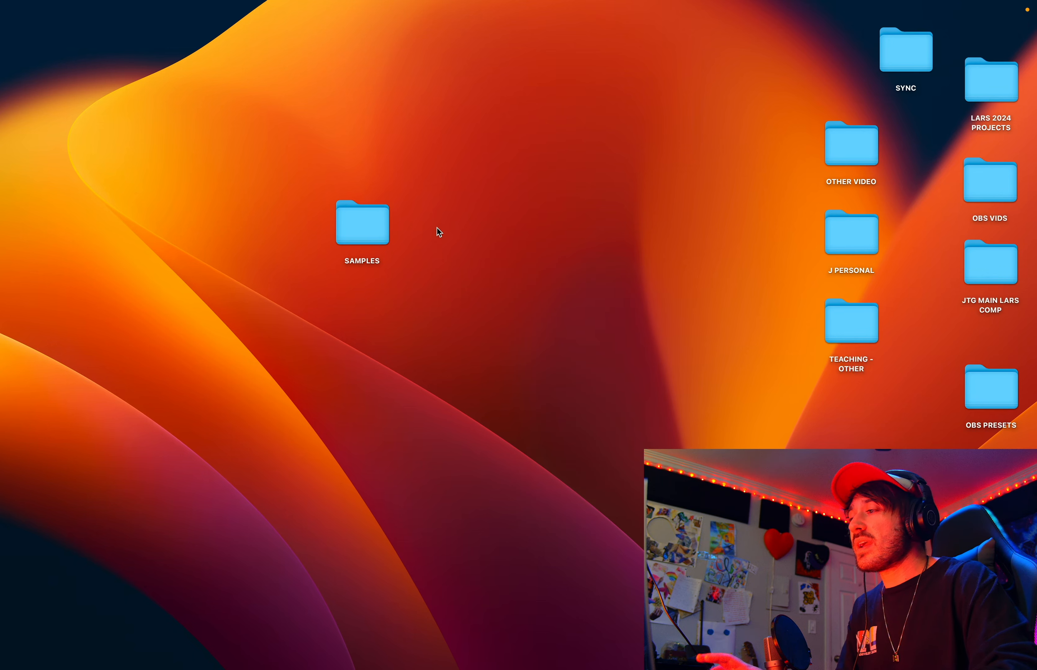
- Open the Drums folder inside the desktop's SAMPLES folder and select all of its subfolders
left_click_drag(371, 220, 450, 226)
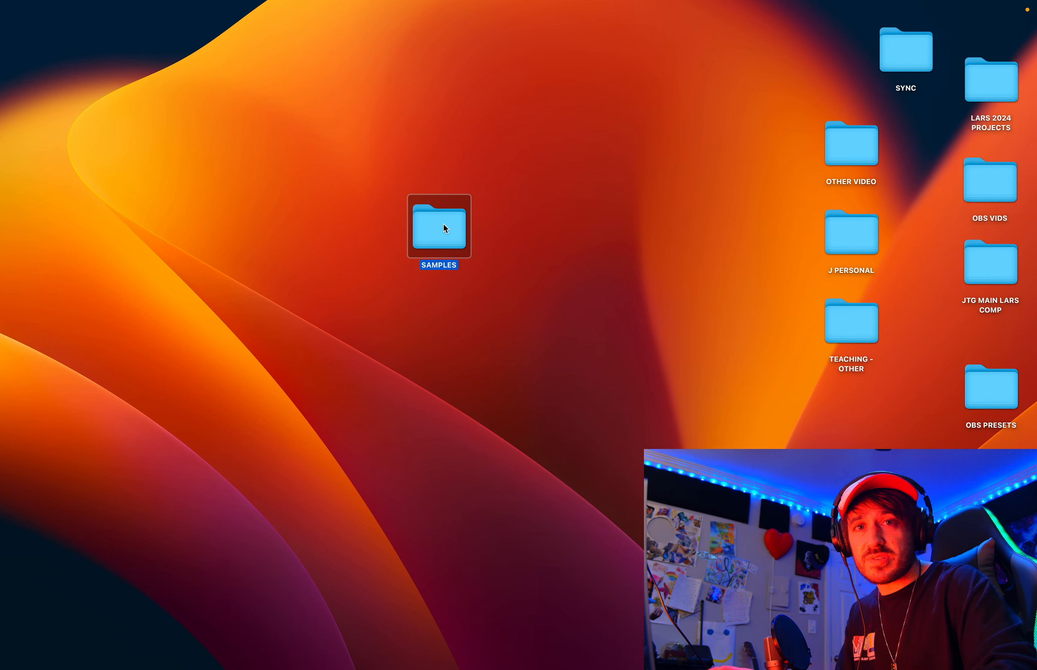
double_click(451, 225)
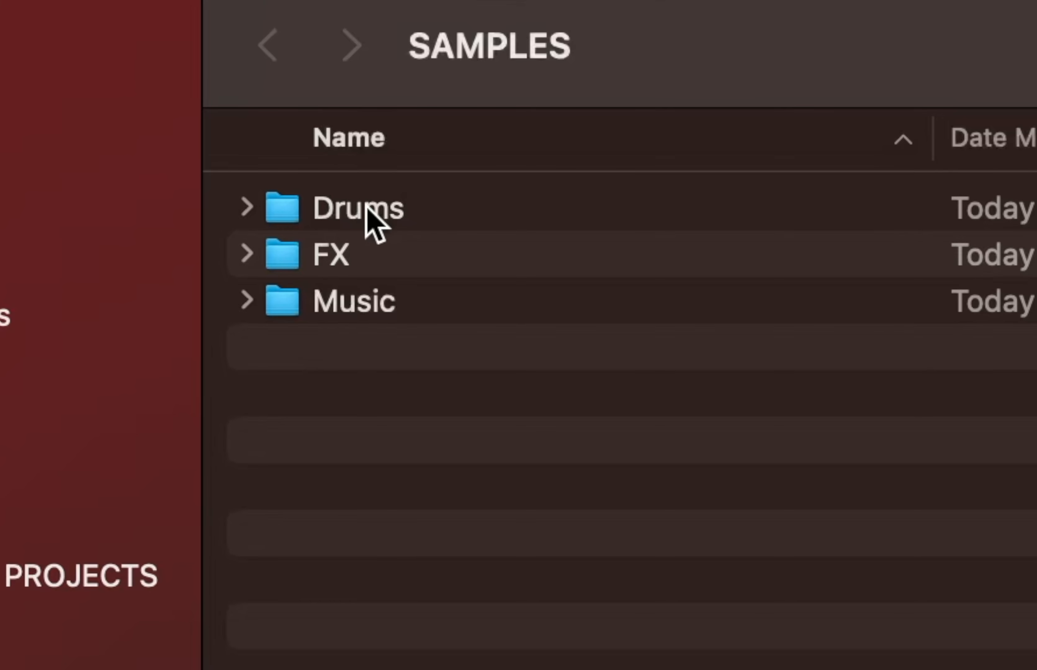
double_click(370, 218)
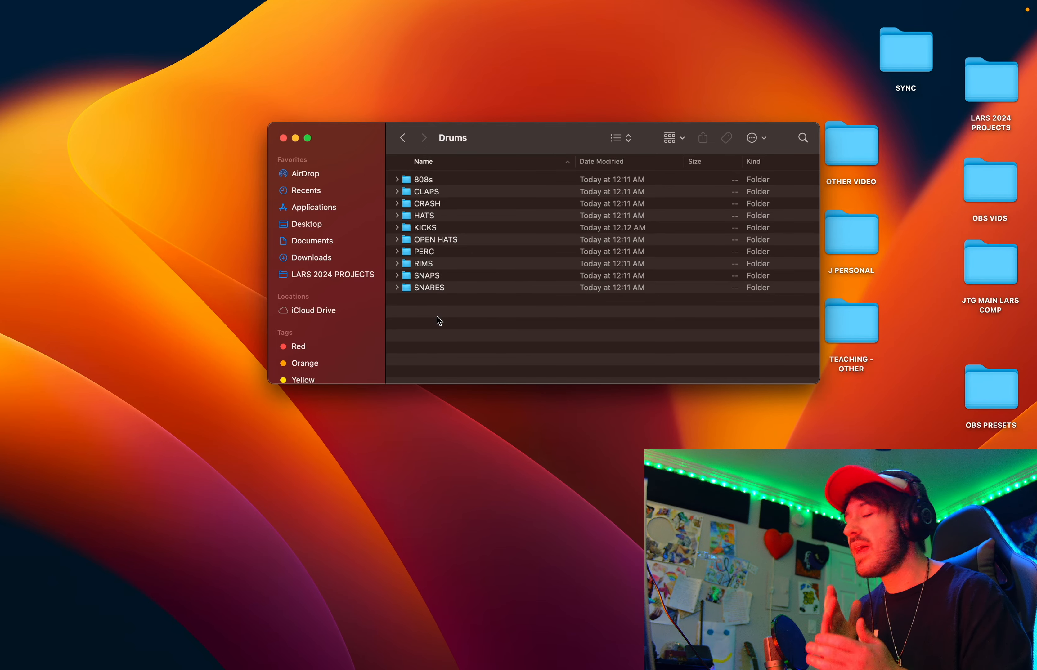
key("super+a")
- Add SAMPLIFIRE_kick_dirty_blown.wav to the Splice library and copy it into the KICKS folder in Finder
left_click(304, 645)
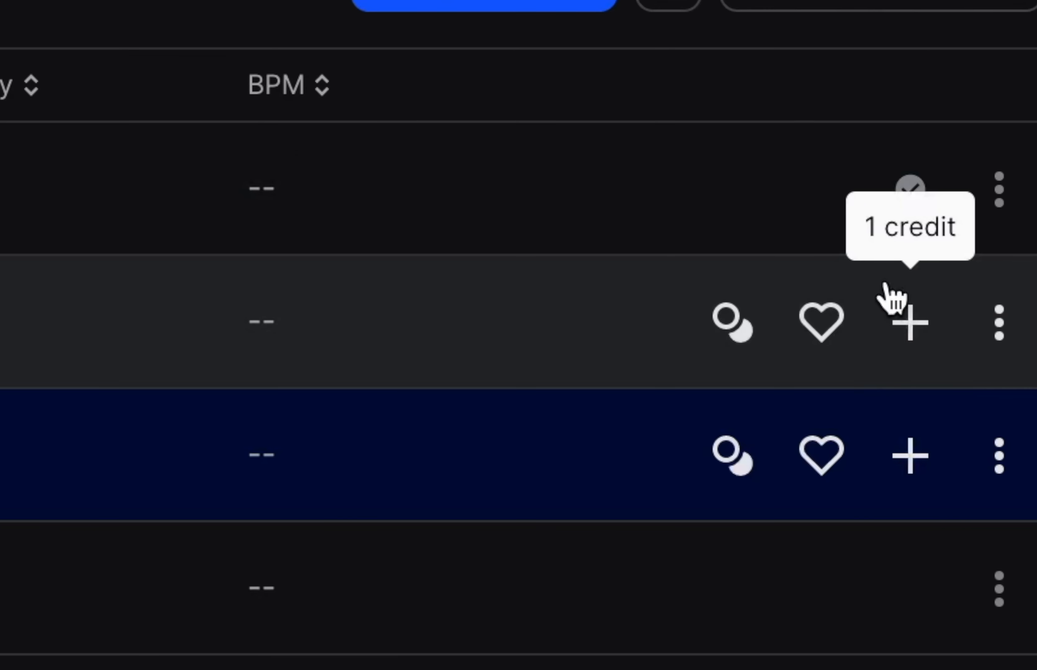
left_click(906, 328)
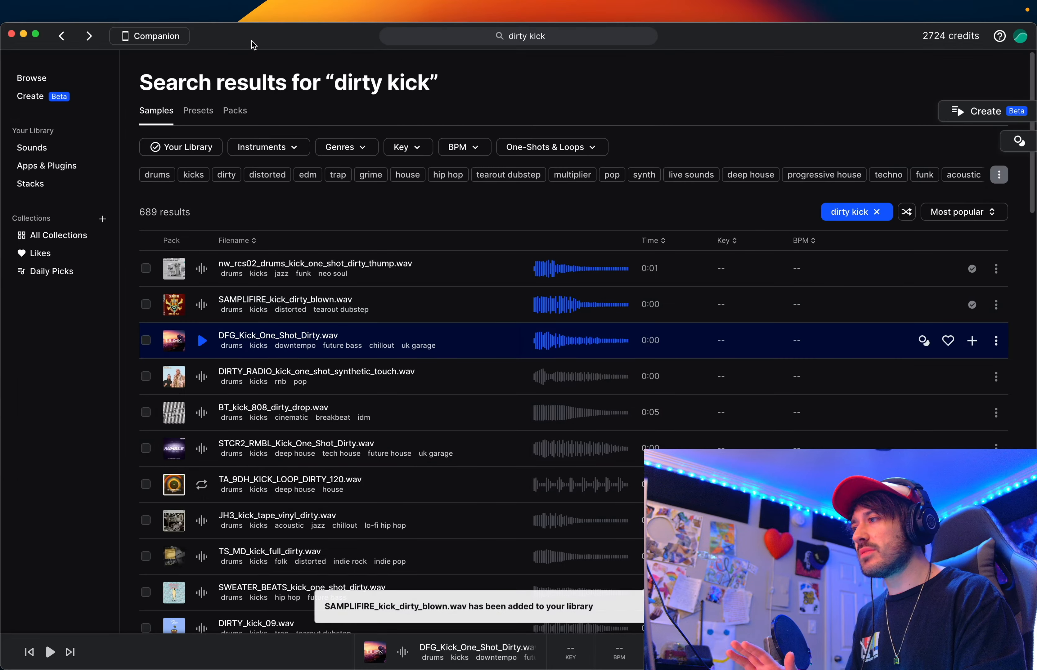
left_click_drag(248, 40, 910, 43)
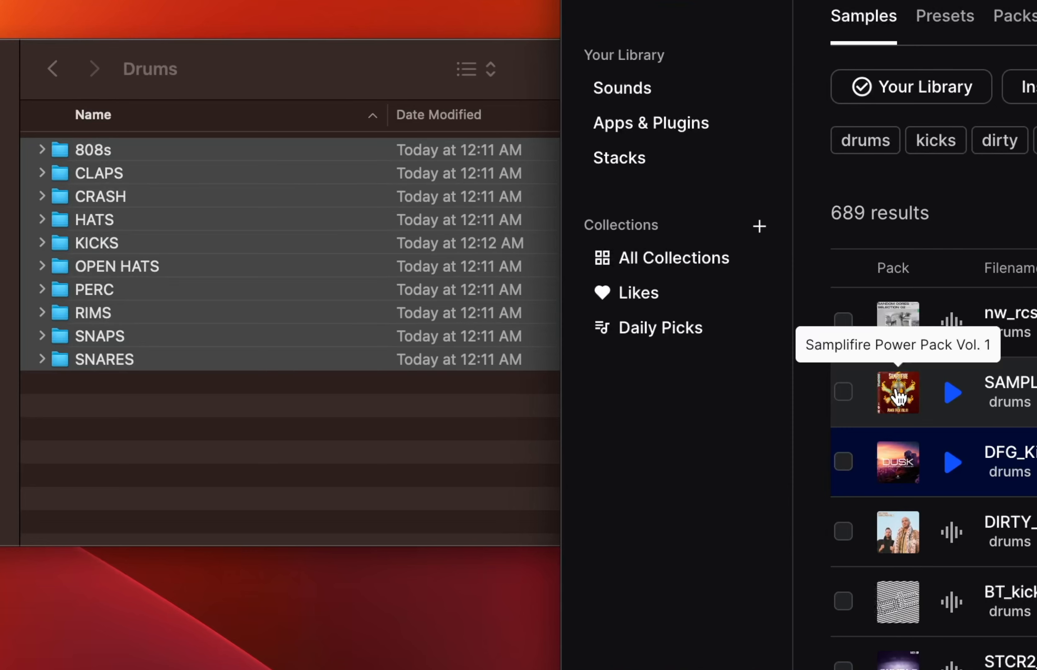
left_click_drag(899, 397, 91, 245)
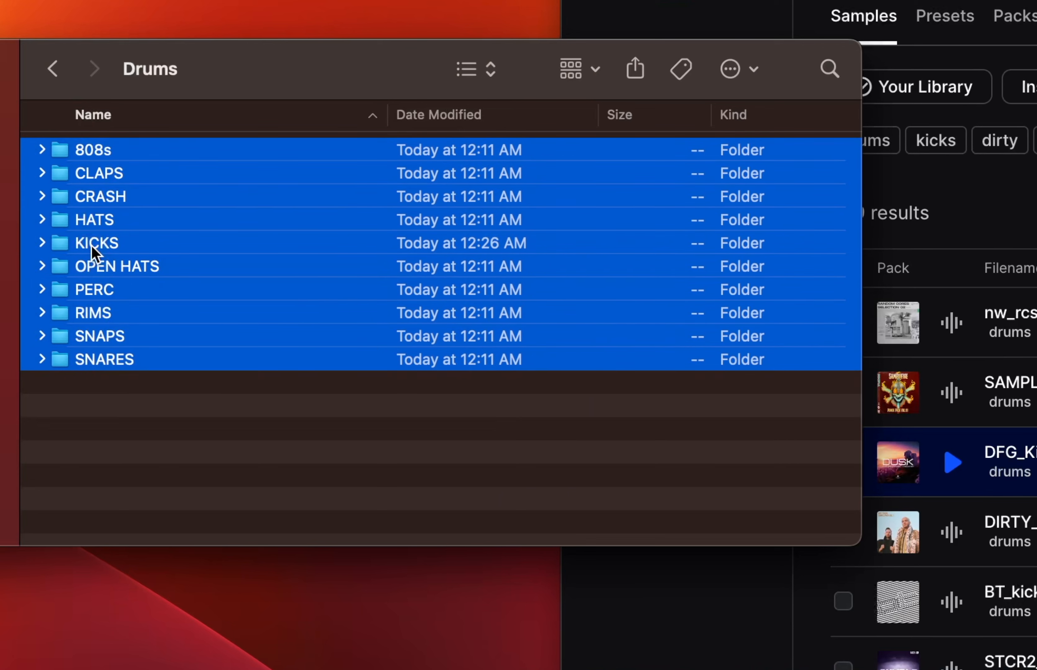
- Return Finder to the SAMPLES folder and arrange its window over Ableton Live so both are accessible
left_click(61, 79)
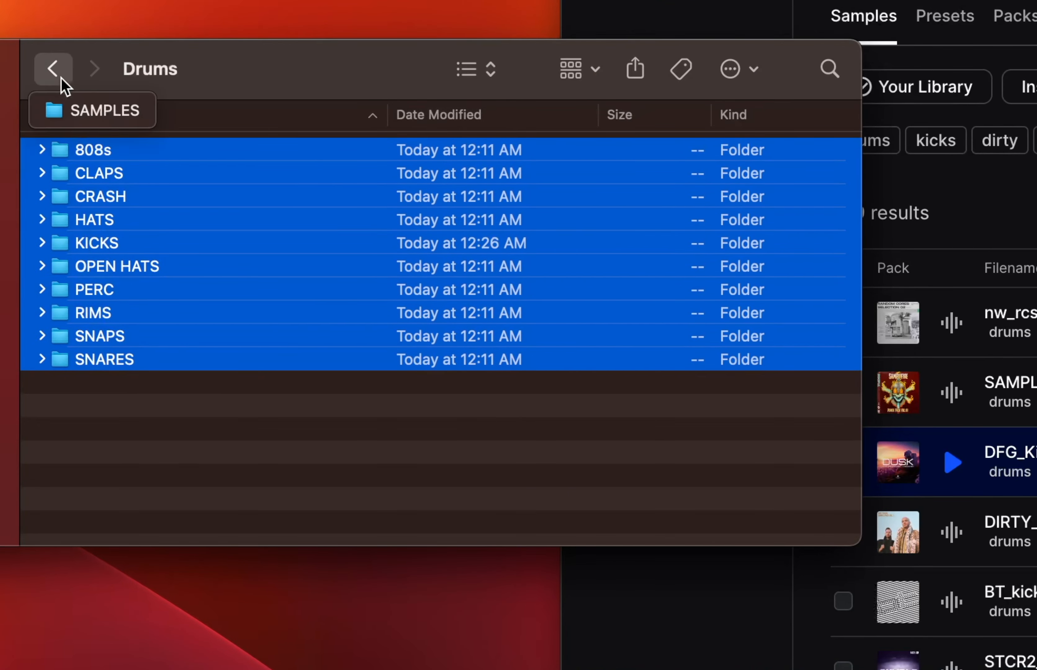
left_click(53, 75)
left_click(50, 74)
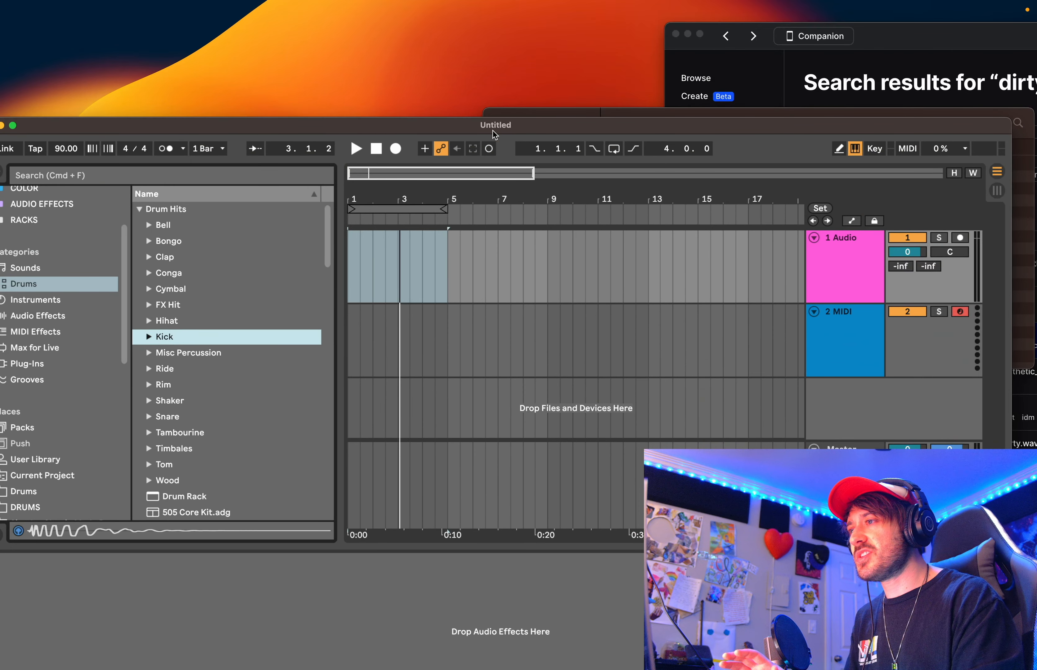
left_click(553, 115)
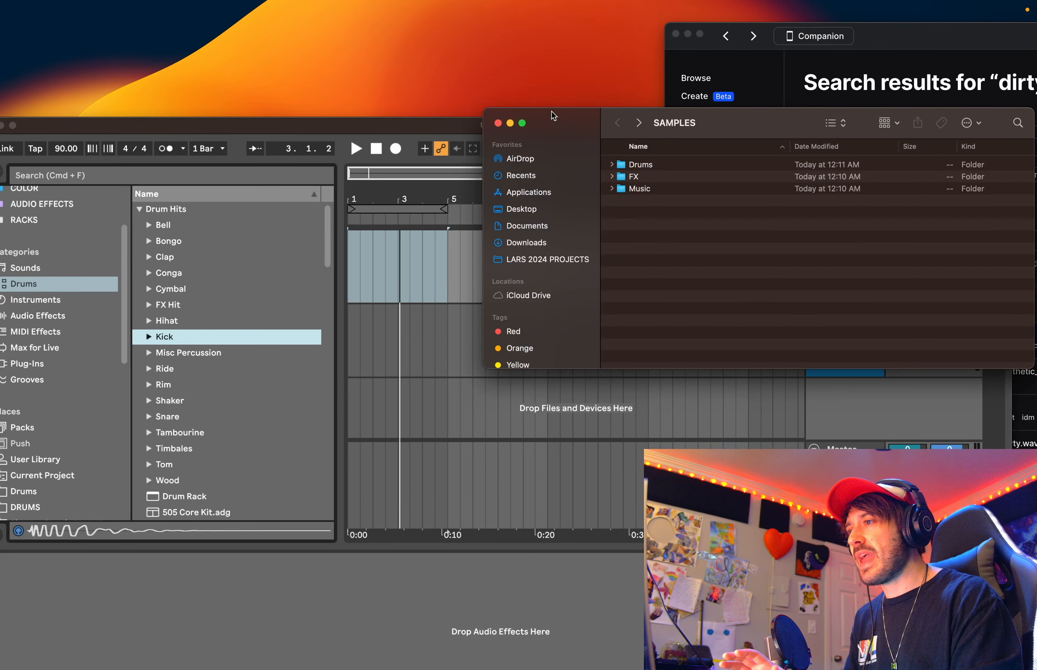
left_click_drag(553, 116, 660, 133)
left_click_drag(446, 131, 460, 53)
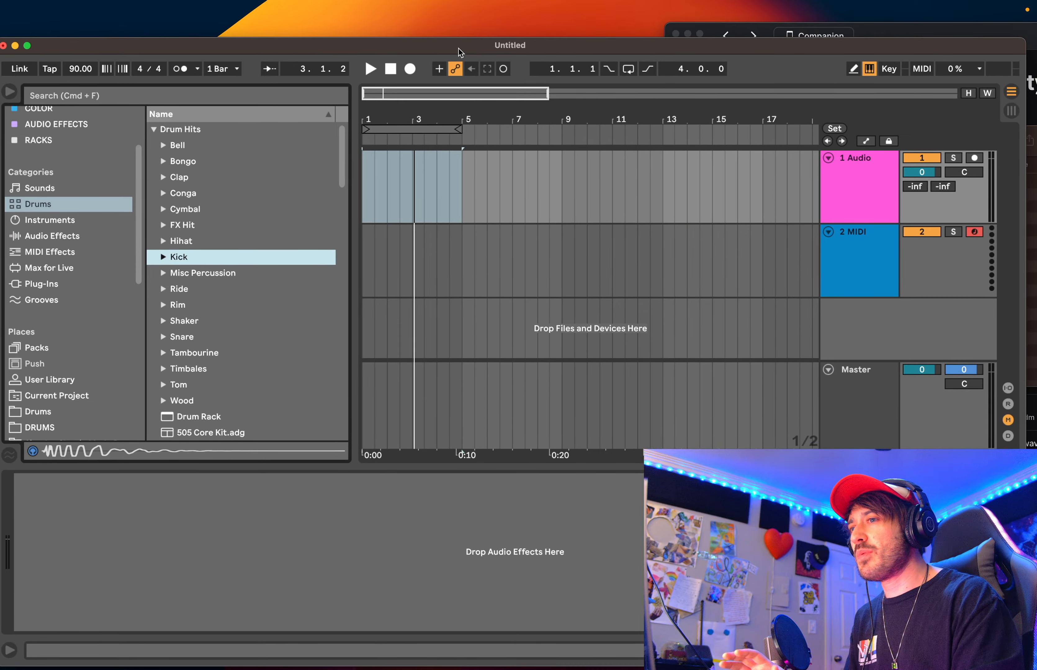
left_click(1034, 222)
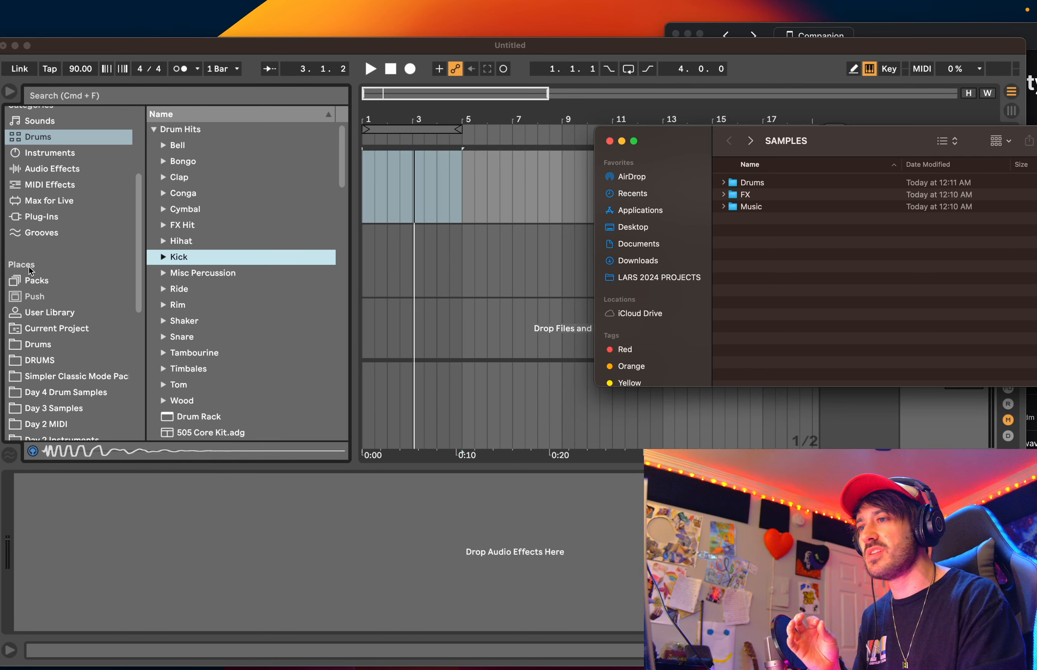
- Add the Drums folder from SAMPLES to Places in Ableton Live's browser, just below Current Project
left_click(756, 186)
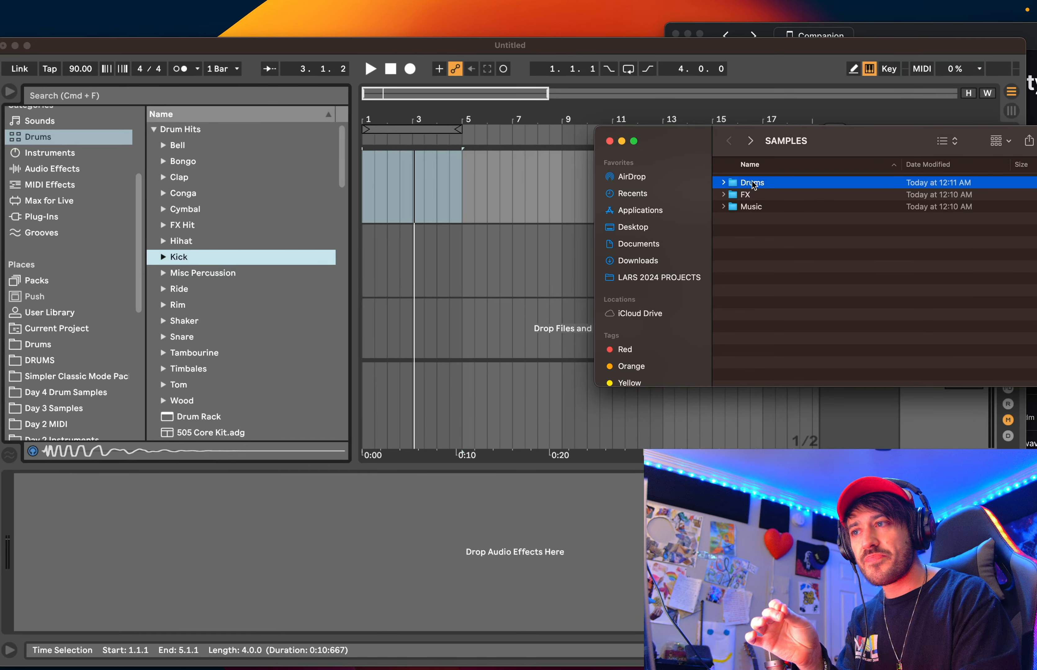
left_click_drag(765, 187, 76, 293)
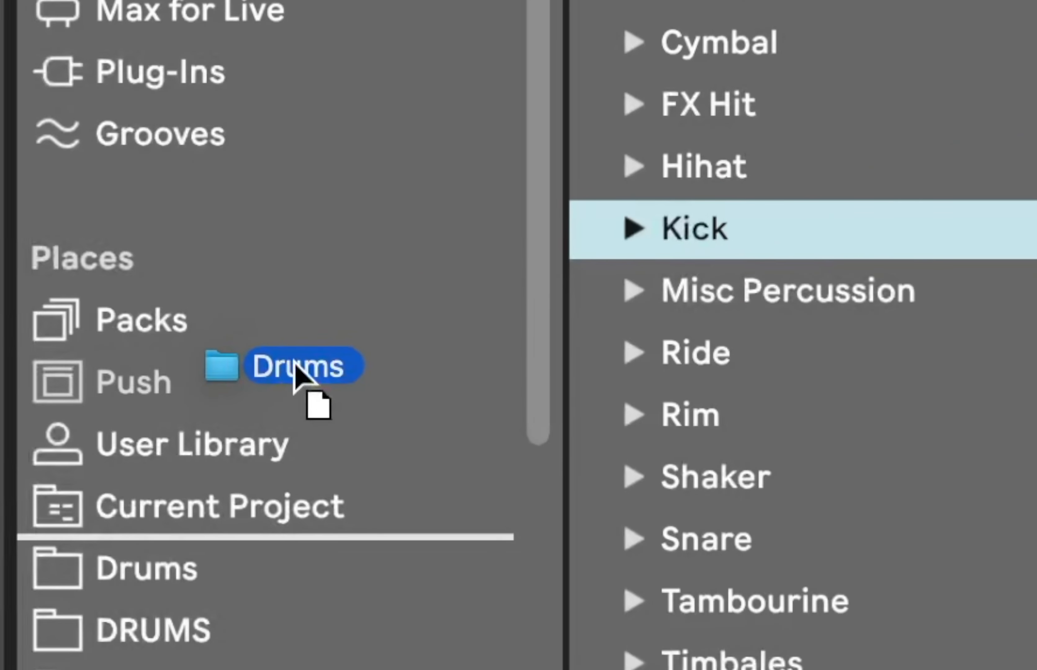
left_click_drag(295, 366, 214, 544)
left_click(387, 235)
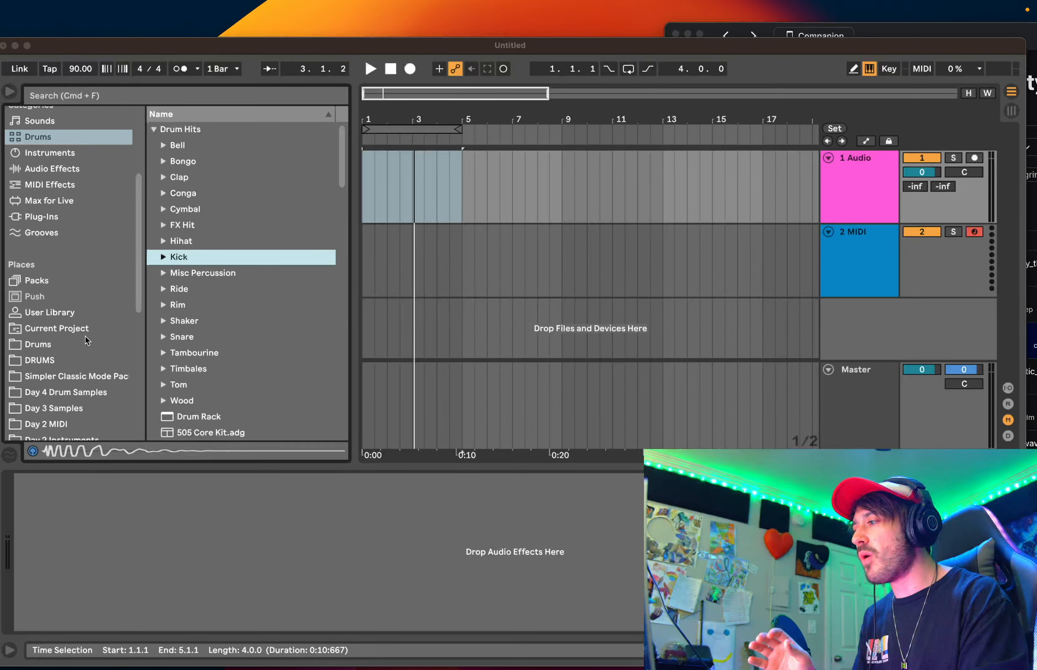
- Open the Drums folder in Places and check the samples inside its KICKS subfolder
scroll(36, 178, "up", 3)
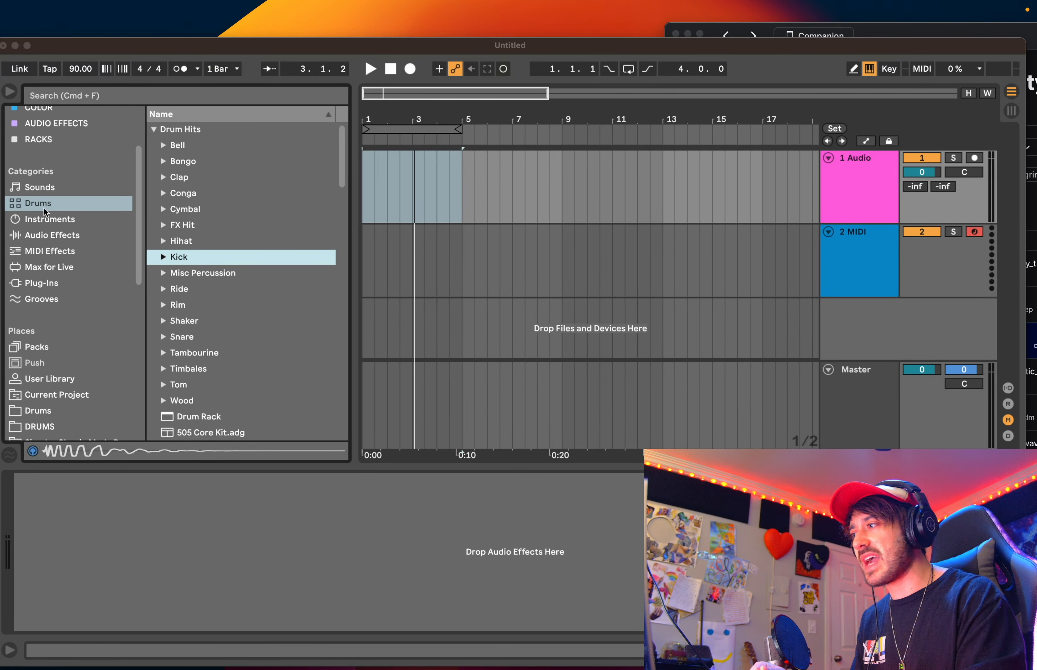
scroll(48, 188, "down", 5)
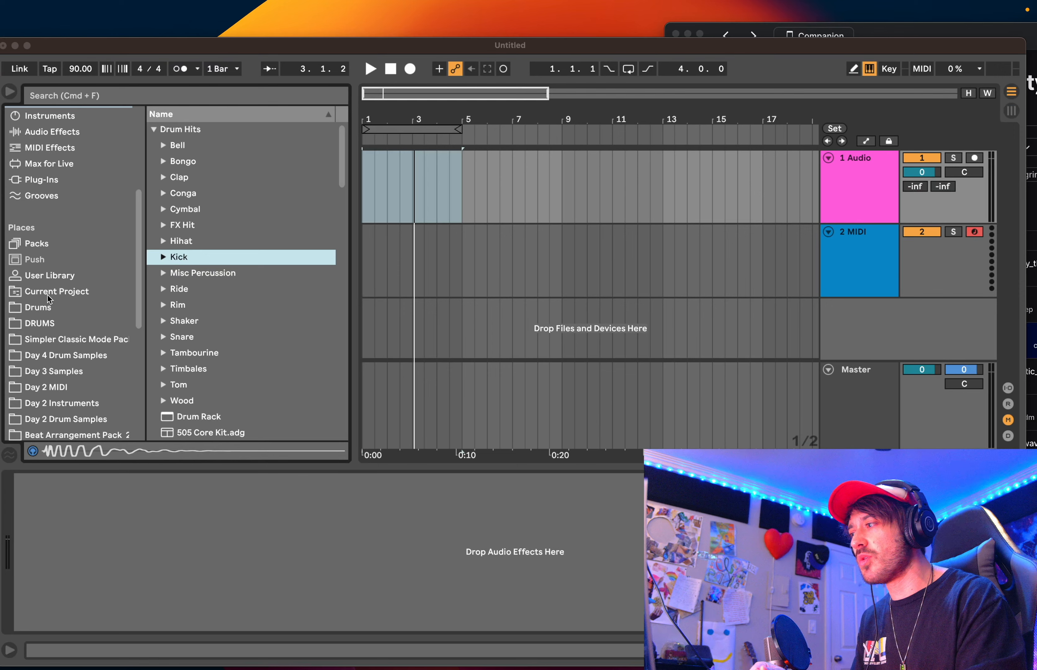
left_click(42, 310)
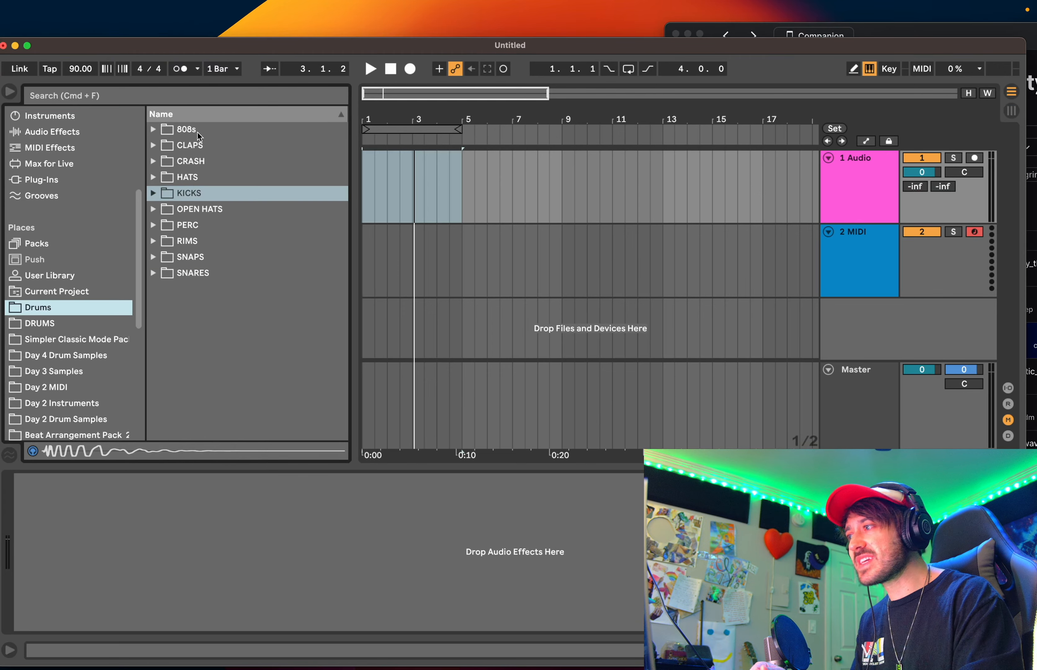
left_click(414, 372)
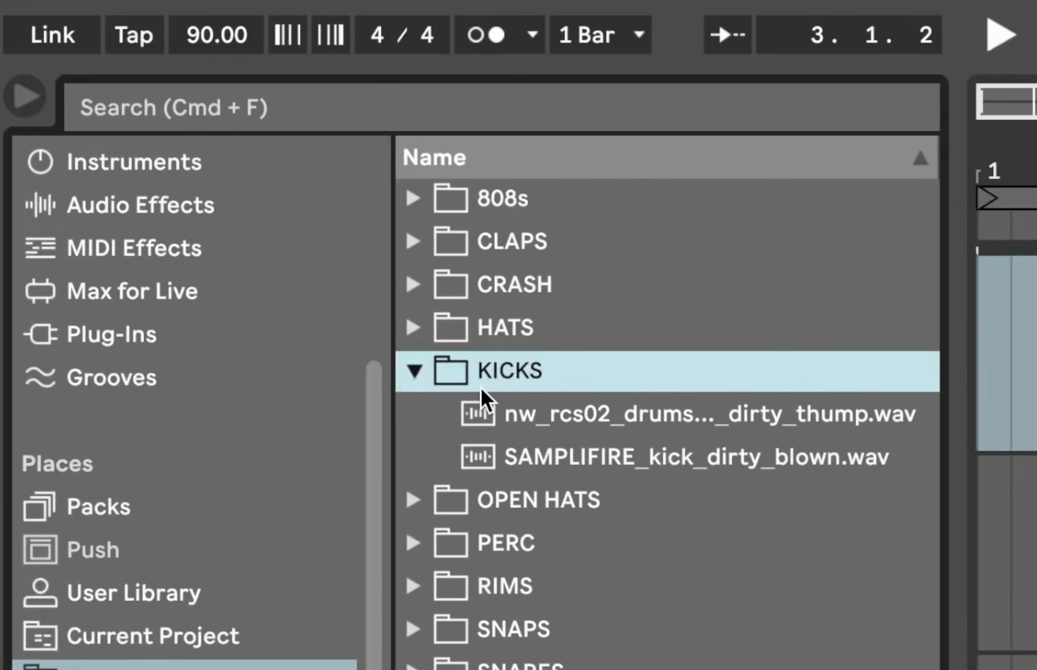
left_click(414, 372)
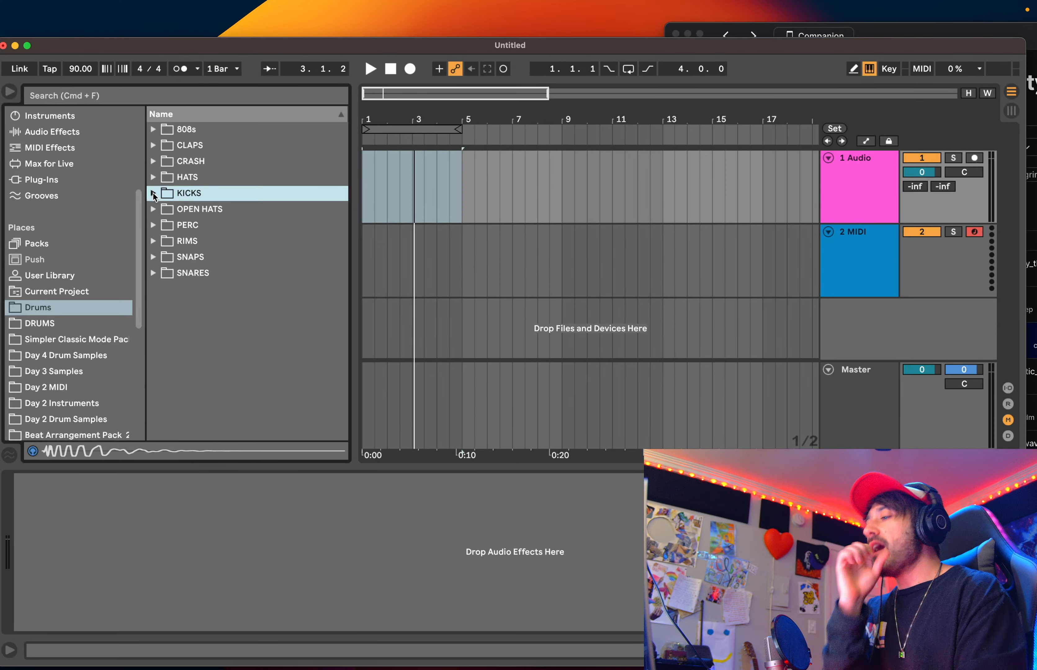
- Switch to the Google results for drum kits in Chrome and highlight the query "trap drum kit 2024 reddit"
left_click(159, 644)
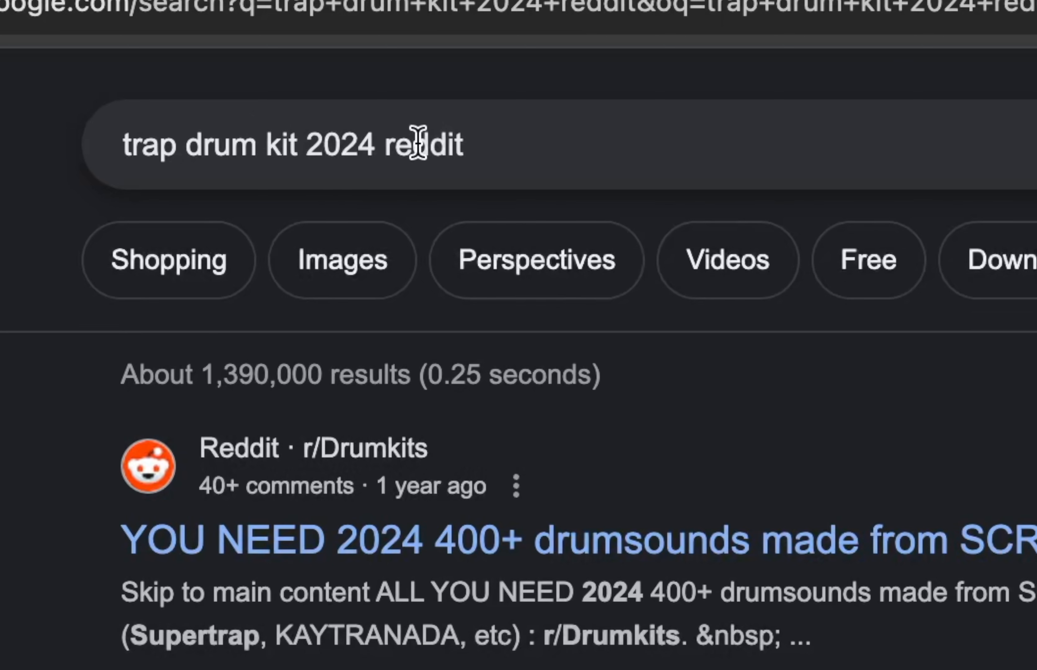
left_click_drag(480, 143, 115, 148)
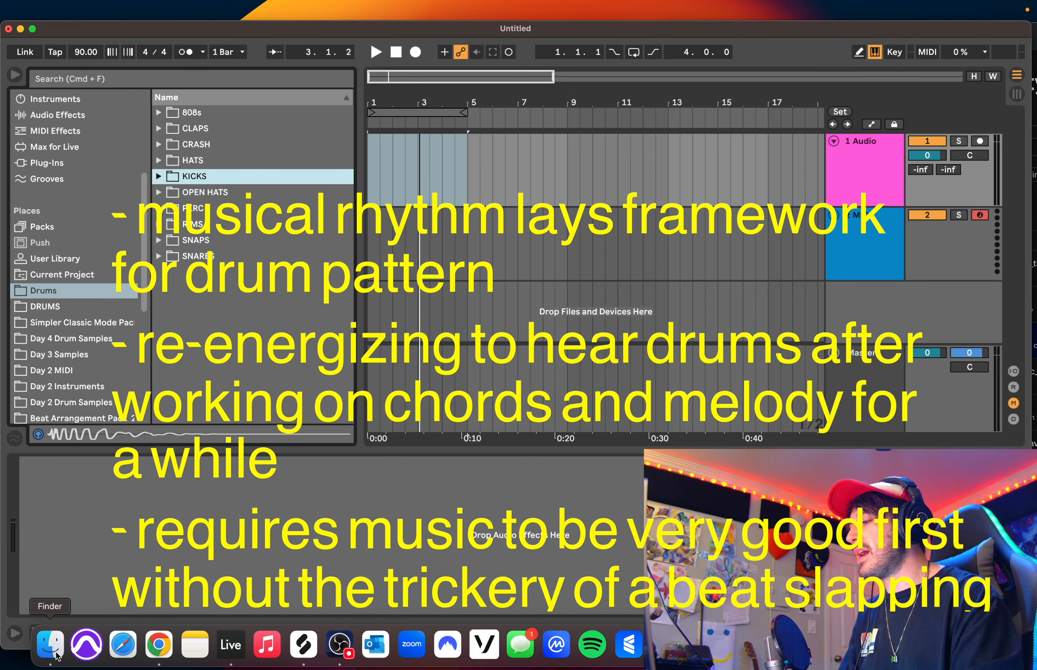
- Preview AR_VBR_90_resampled_mandlolin_haseen_Gmin.wav in Splice, and check Ableton Live's project tempo against the 90 in its file name
left_click(304, 645)
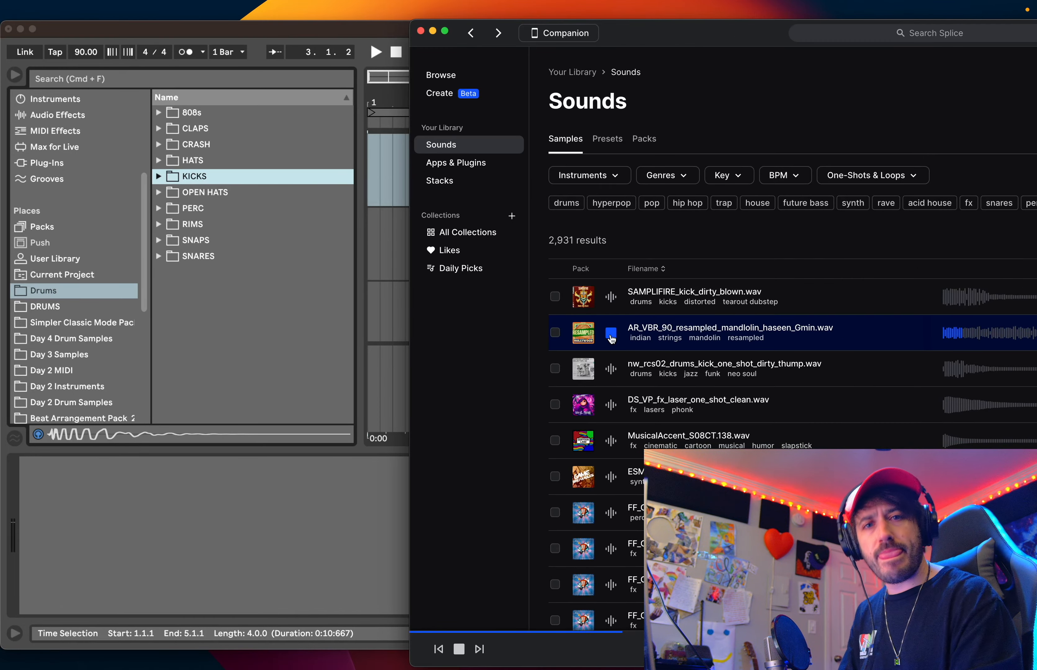
left_click(611, 334)
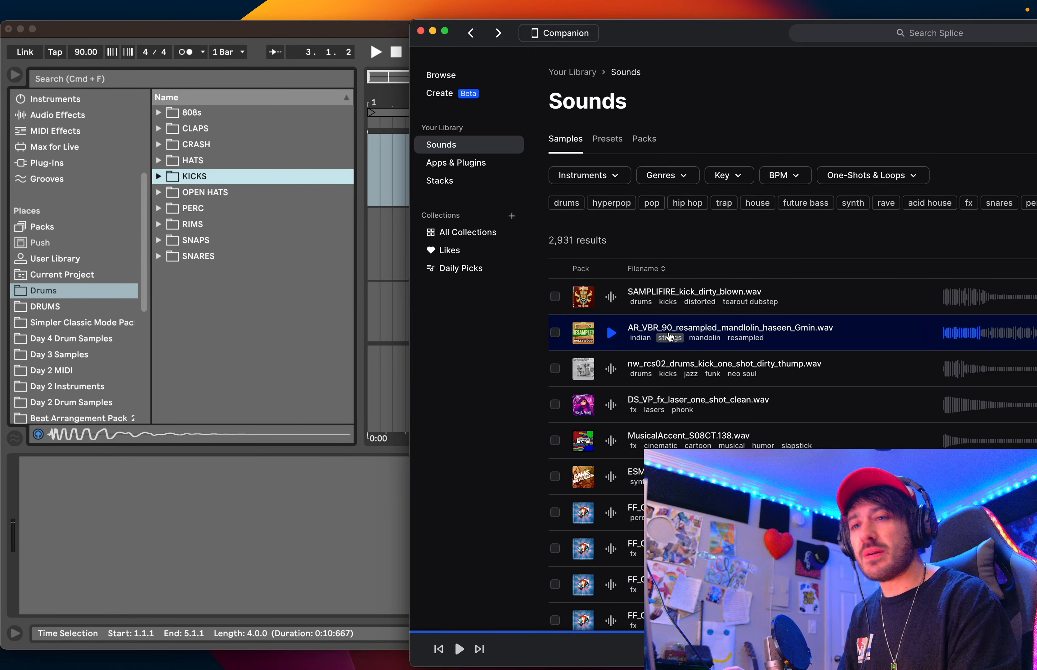
left_click(377, 162)
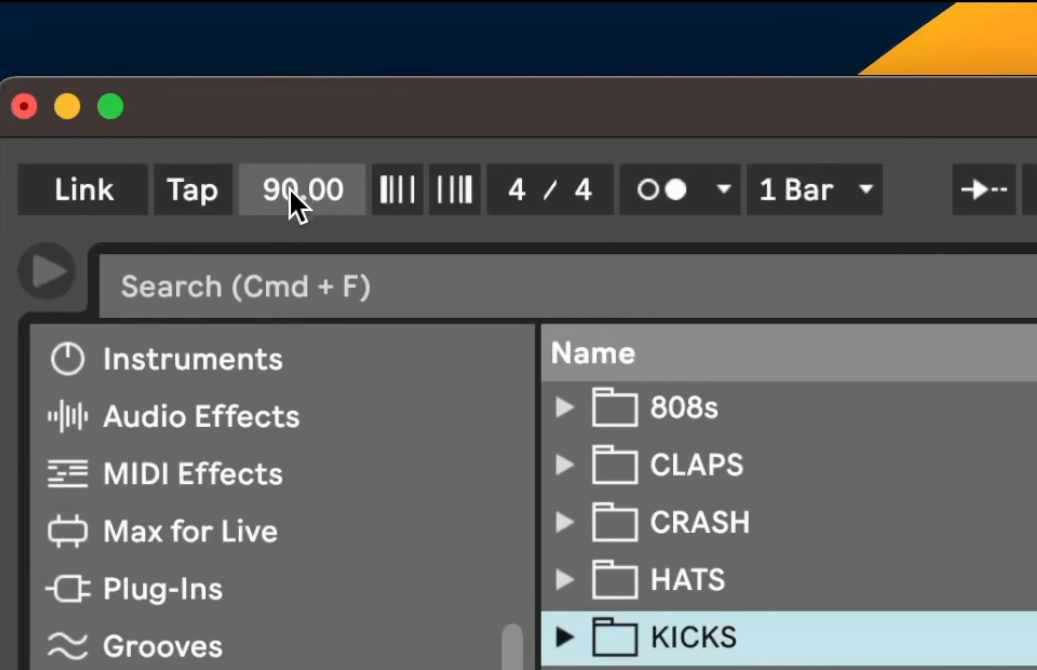
left_click(291, 194)
- Bring AR_VBR_90_resampled_mandlolin_haseen_Gmin.wav from Splice into Ableton Live's arrangement and align its clip with the start of bar 1
left_click(795, 339)
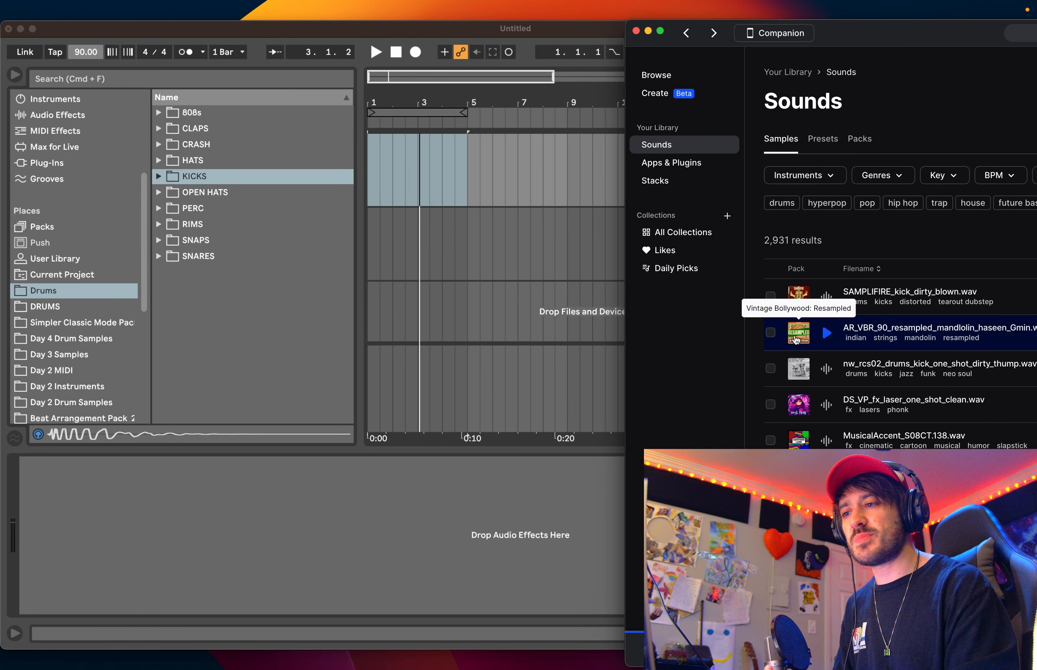
mouse_move(795, 340)
left_mouse_down()
mouse_move(771, 292)
mouse_move(694, 306)
mouse_move(401, 291)
left_mouse_up()
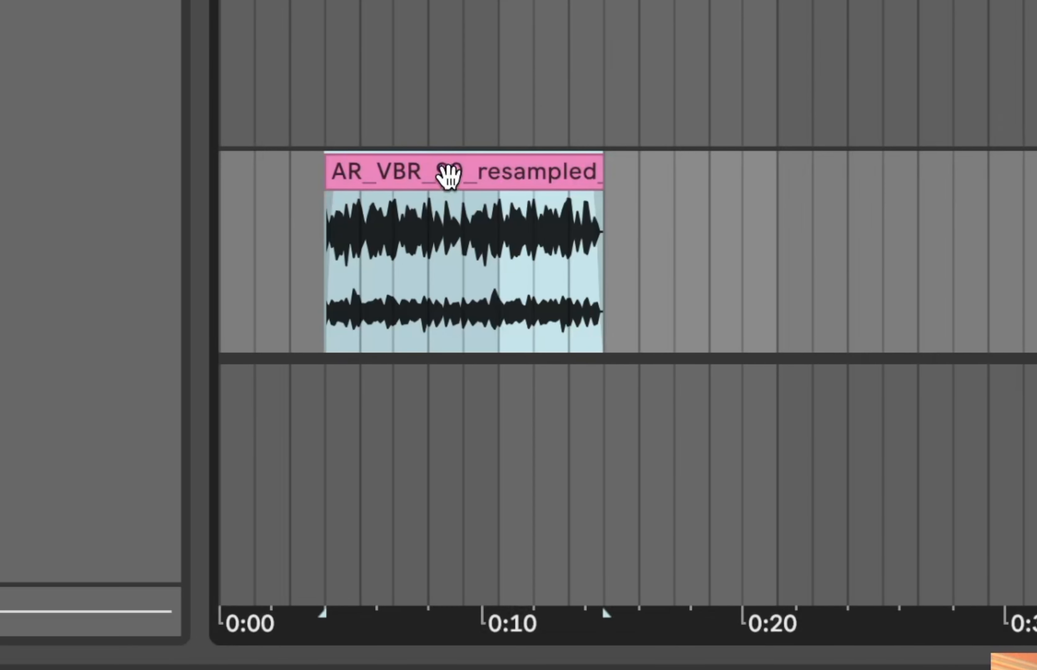
left_click_drag(487, 176, 355, 170)
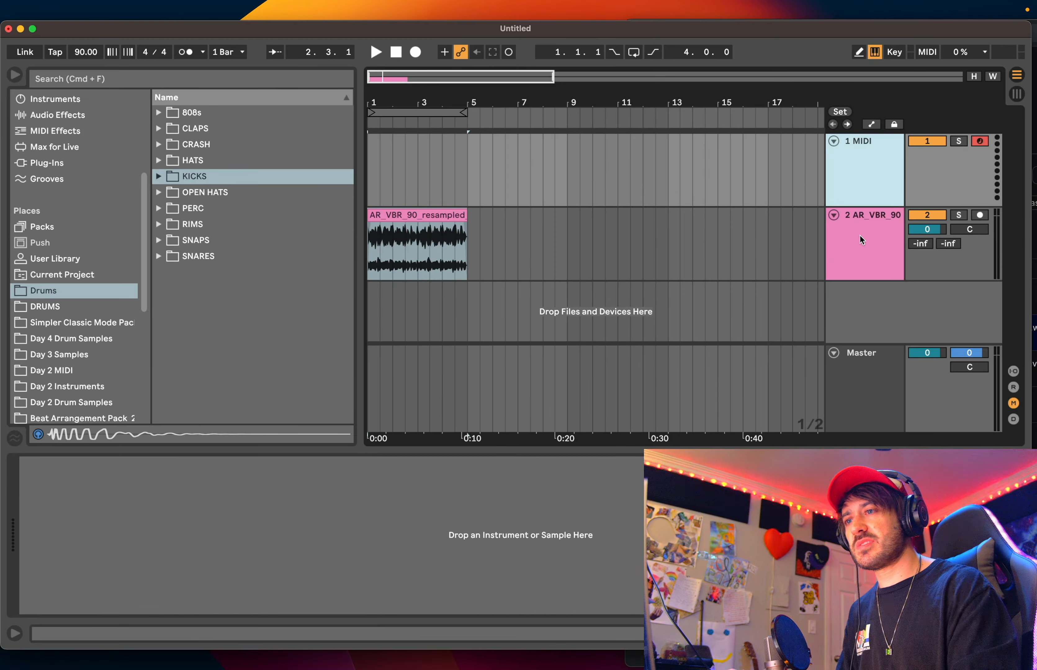
- Move the AR_VBR_90 audio track above the MIDI track
left_click(859, 234)
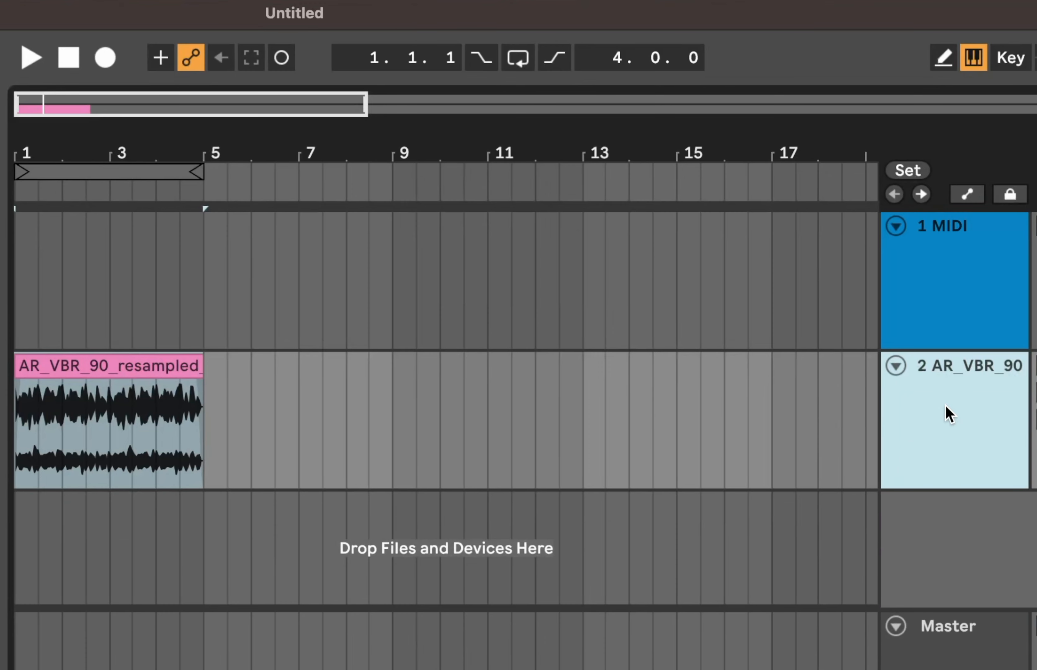
left_click_drag(949, 414, 946, 219)
left_click(149, 221)
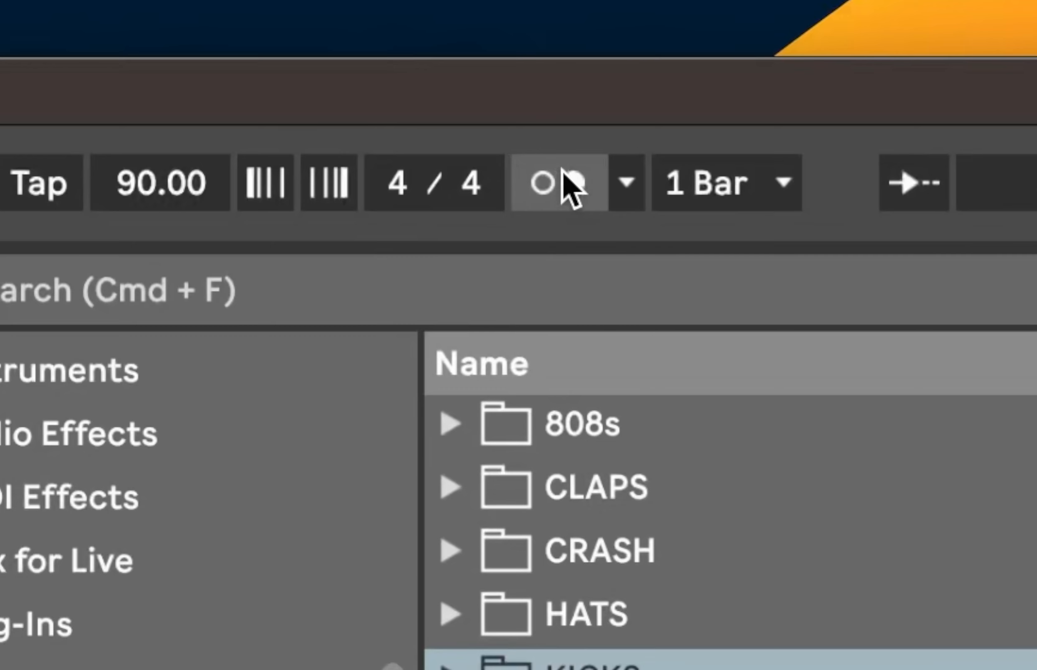
- Turn the metronome on and back off
left_click(185, 53)
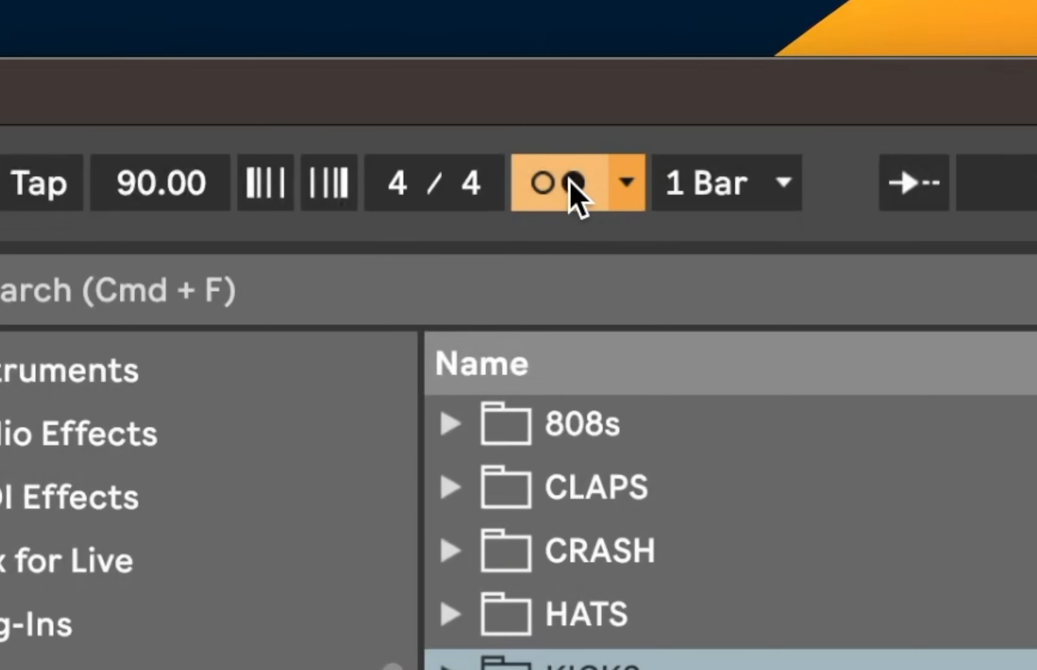
left_click(188, 52)
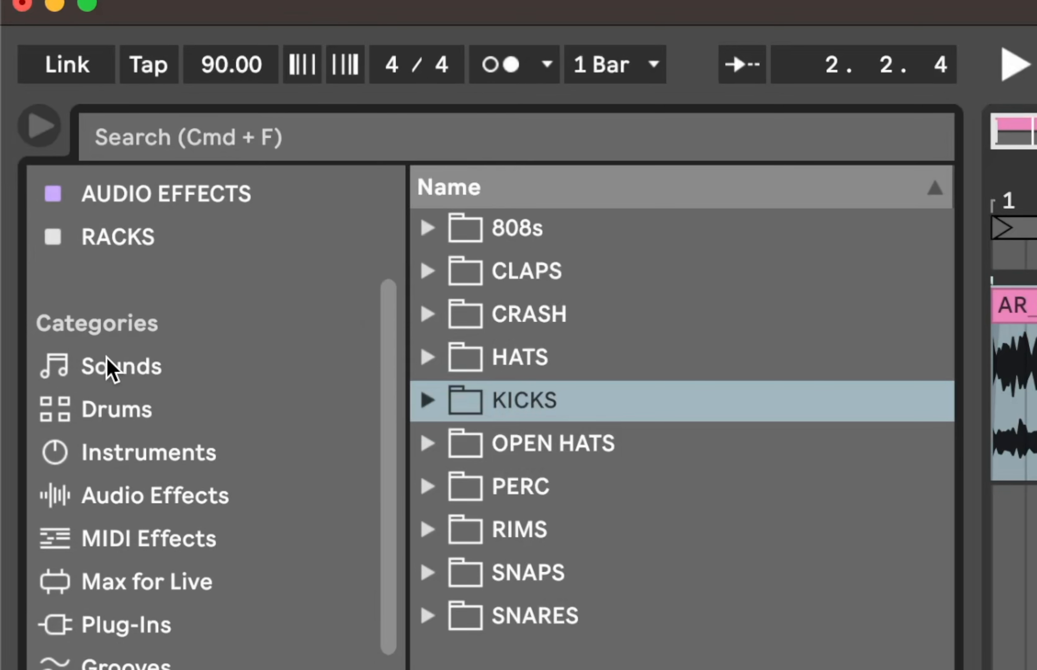
- Load a Drum Rack from the Instruments category onto the MIDI track
left_click(143, 454)
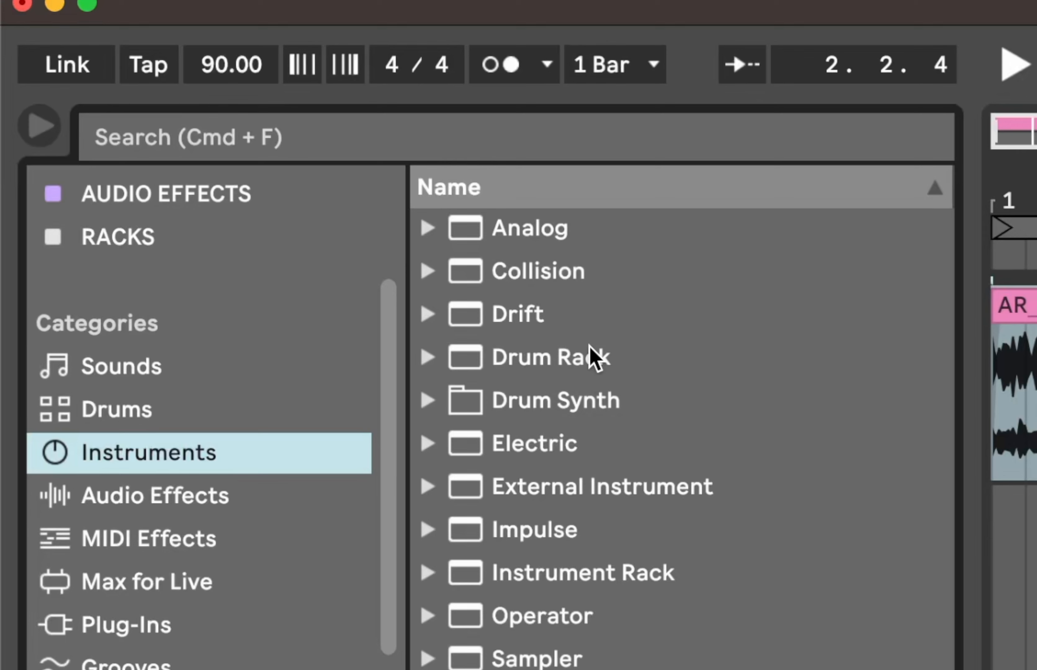
left_click(579, 362)
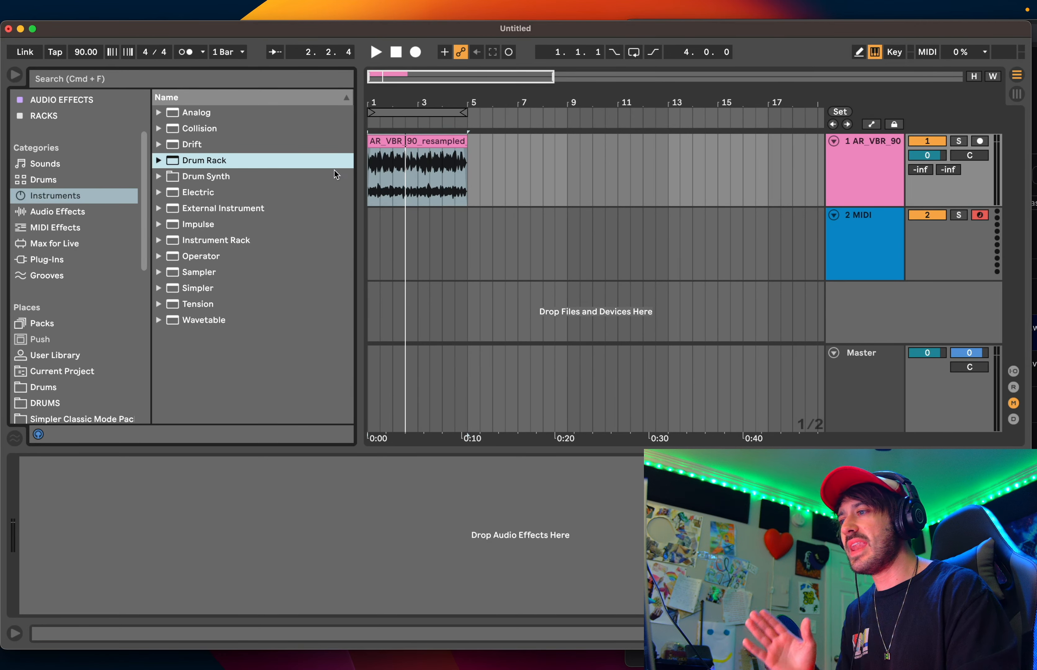
left_click(850, 242)
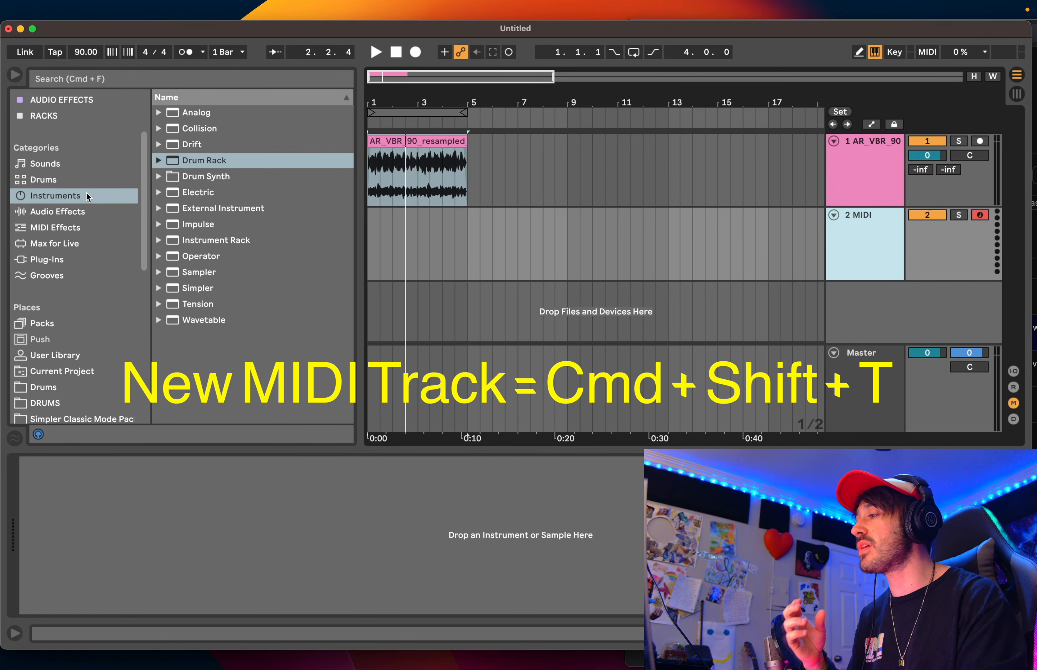
left_click(60, 195)
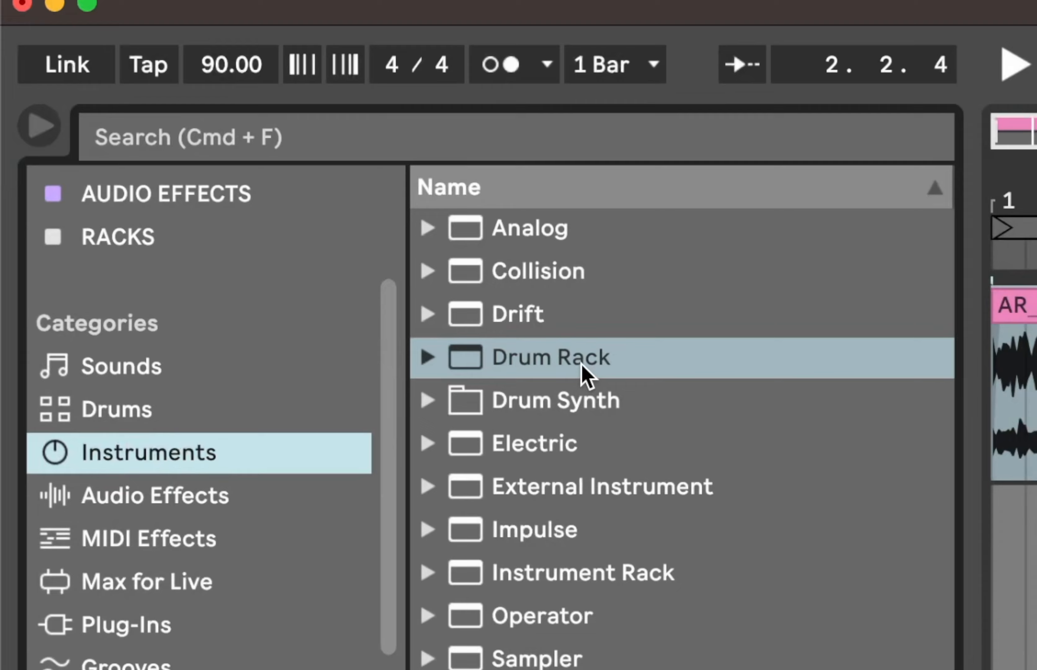
left_click_drag(580, 362, 526, 370)
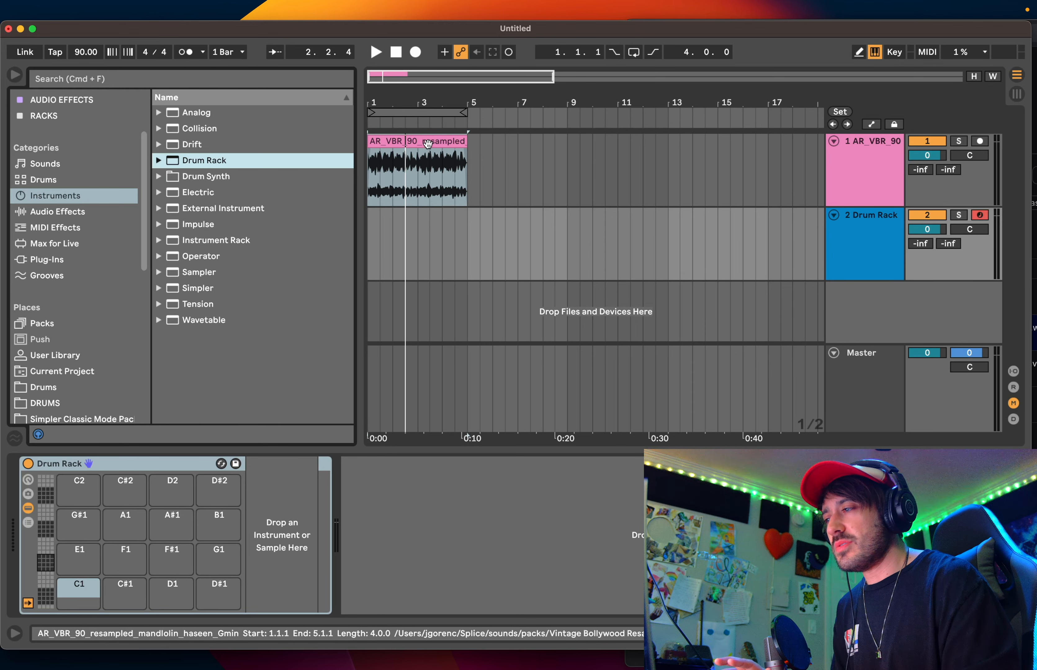
- Select the full AR_VBR_90 clip from bar 1 to bar 5 and loop that range
left_click(439, 144)
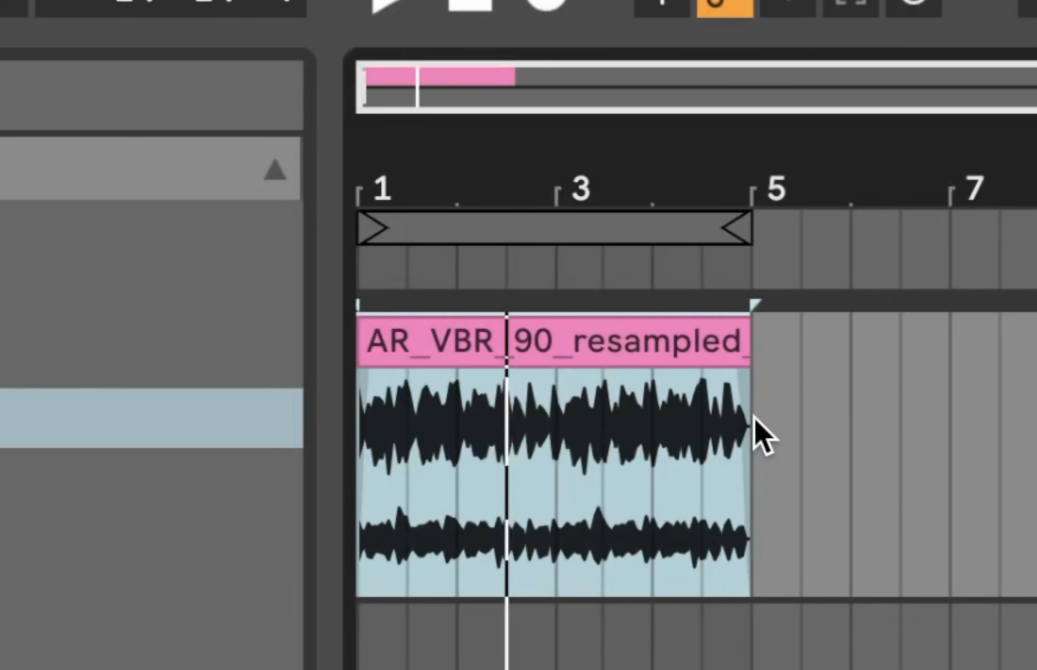
left_click_drag(753, 416, 366, 403)
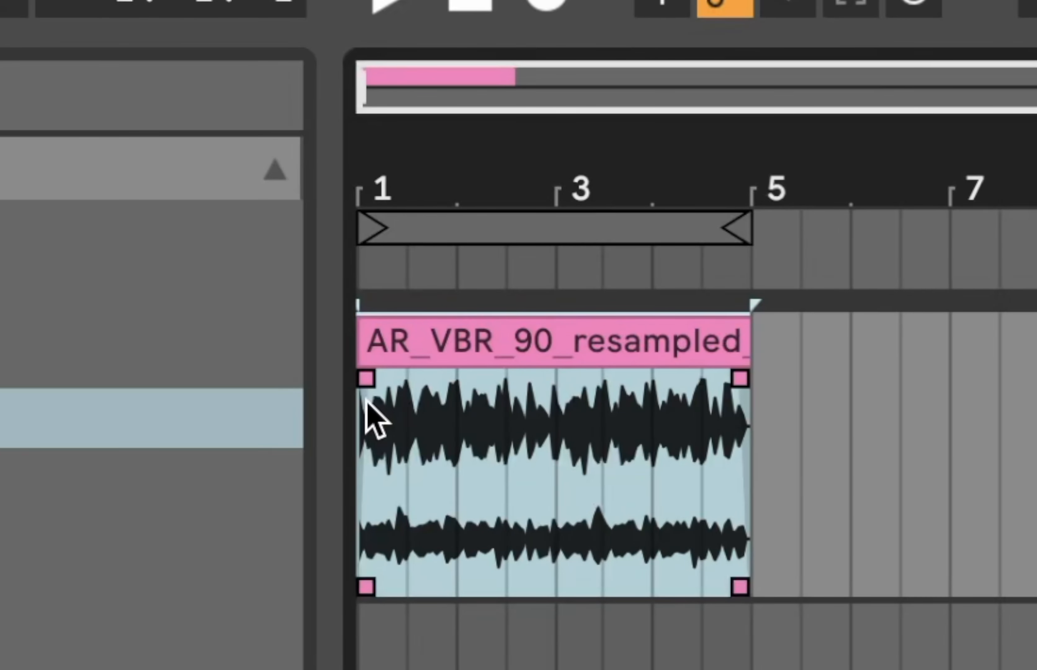
key("super+l")
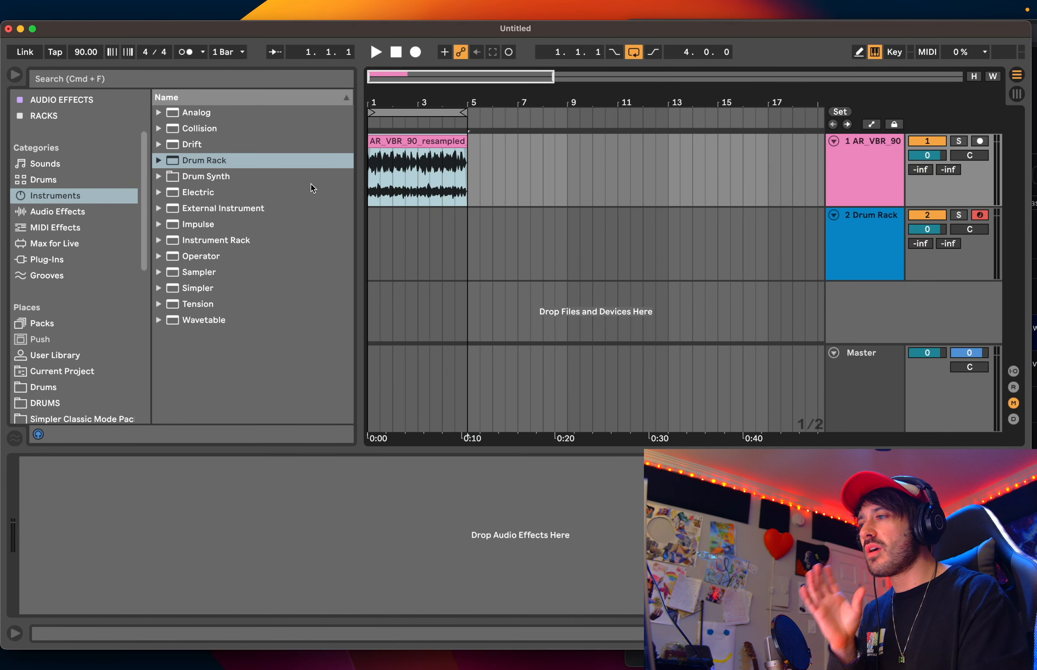
- Open the DRUMS folder in Places and start playing the looped sample
scroll(82, 311, "down", 10)
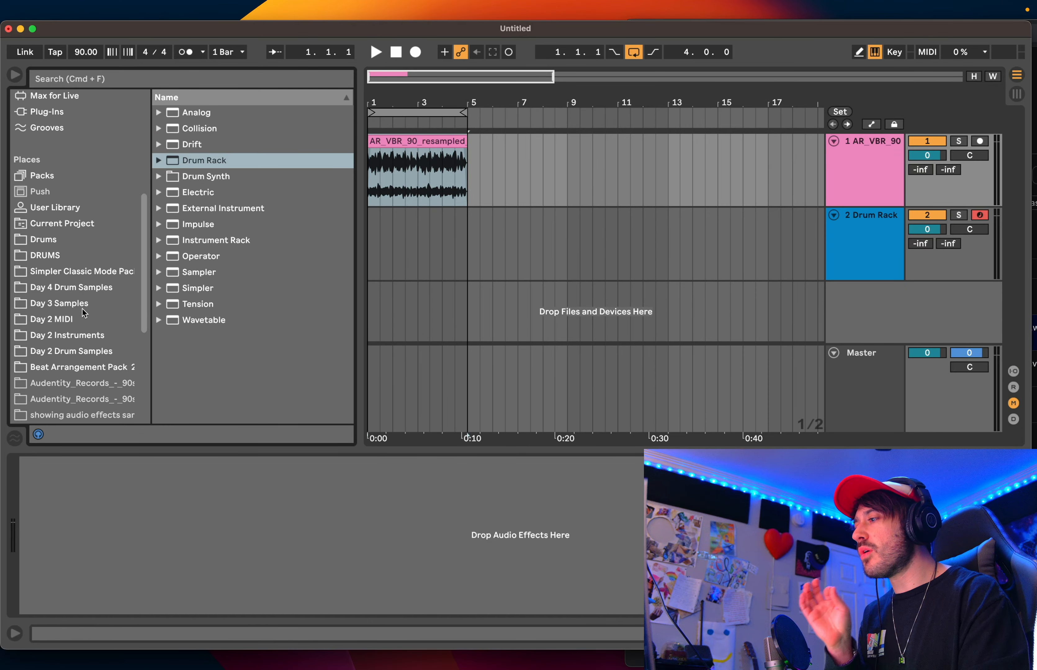
scroll(78, 262, "up", 1)
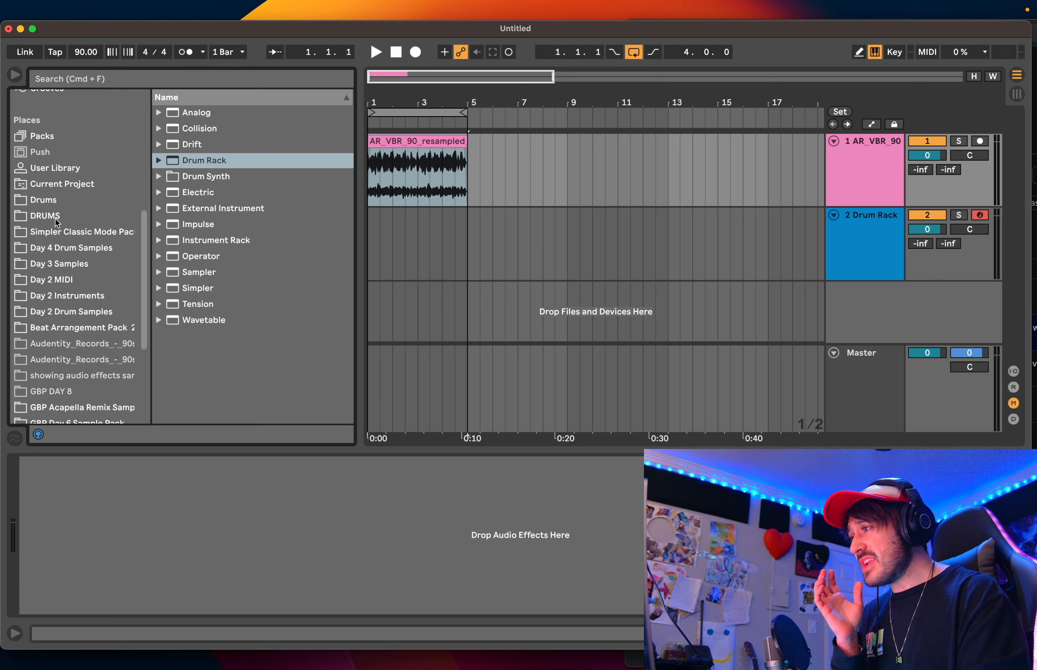
left_click(45, 216)
left_click(158, 128)
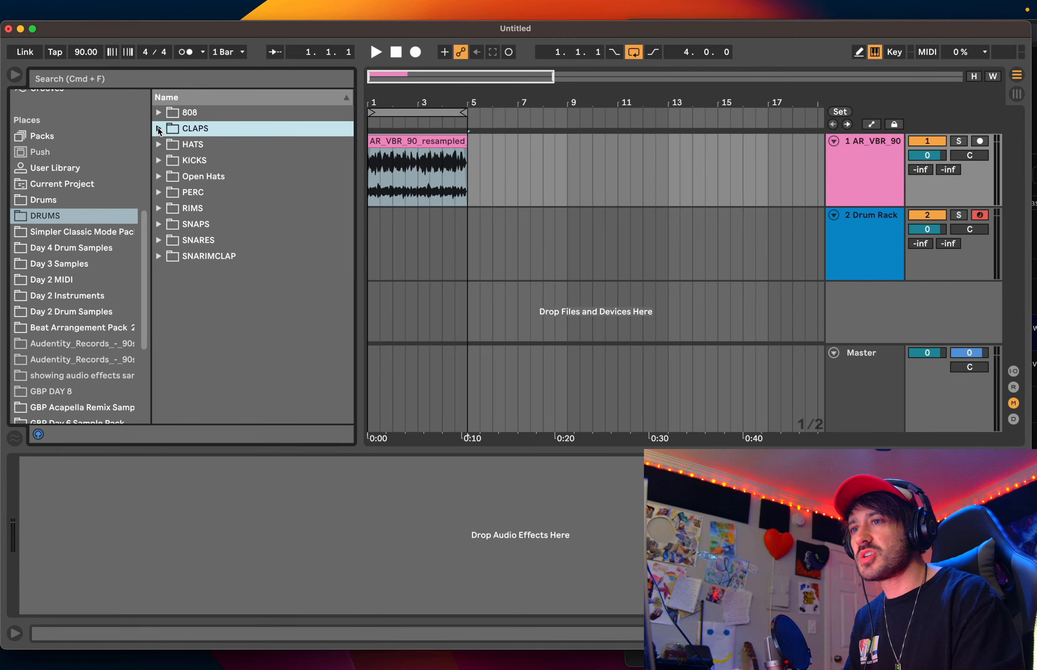
key("space")
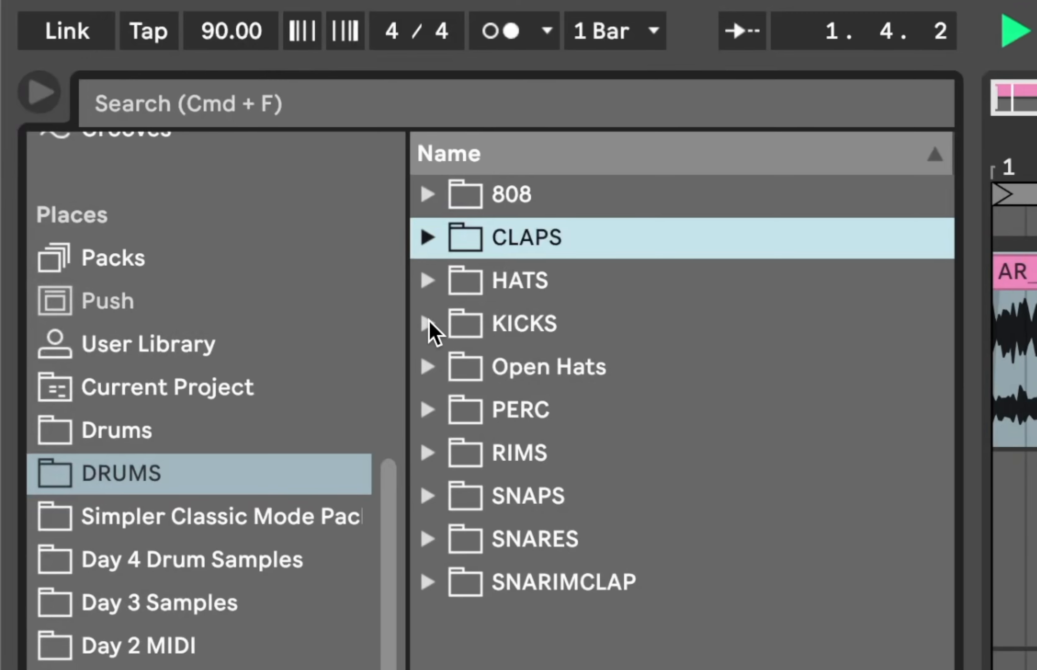
- Open the KICKS subfolder and audition its samples over the loop, from [Kick] - Rack.wav down to MZ Kick [Audemars].wav
left_click(430, 321)
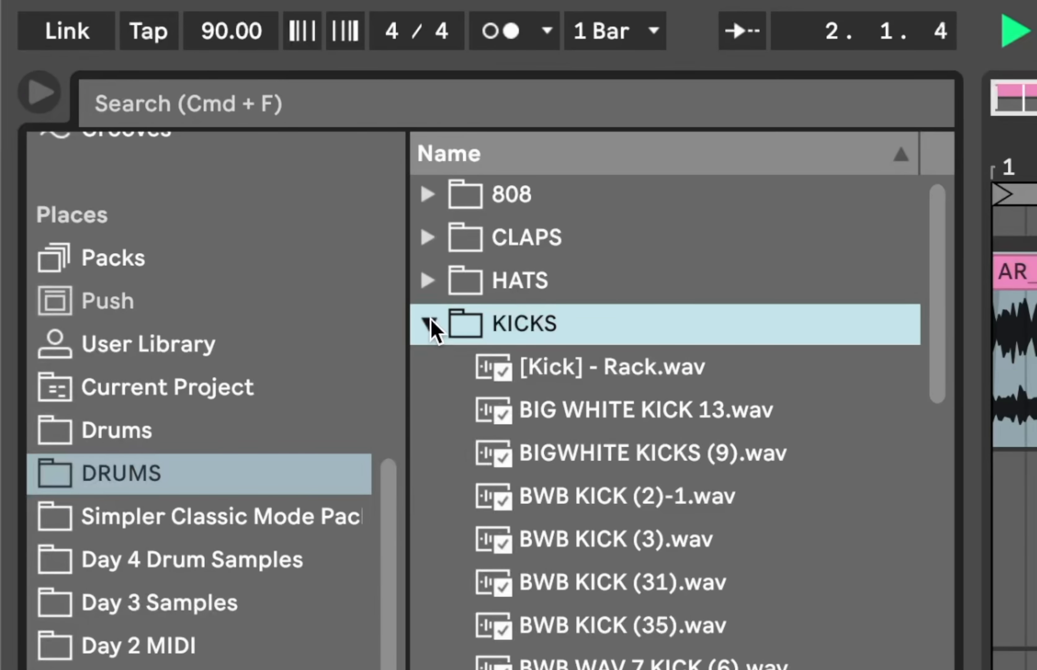
left_click(580, 370)
left_click(608, 415)
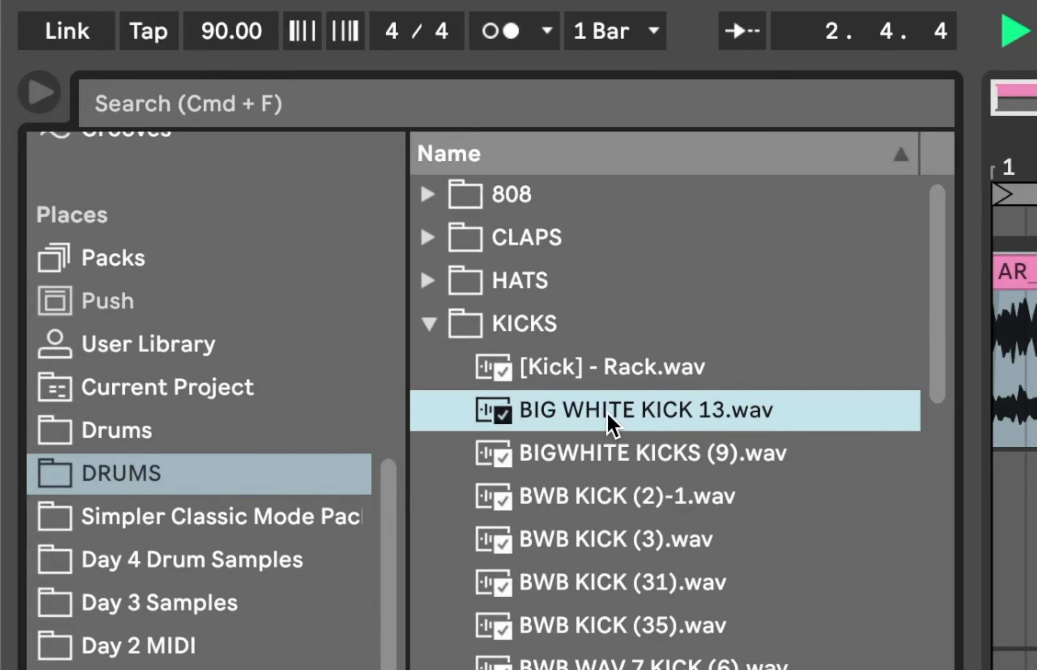
left_click(621, 463)
left_click(623, 507)
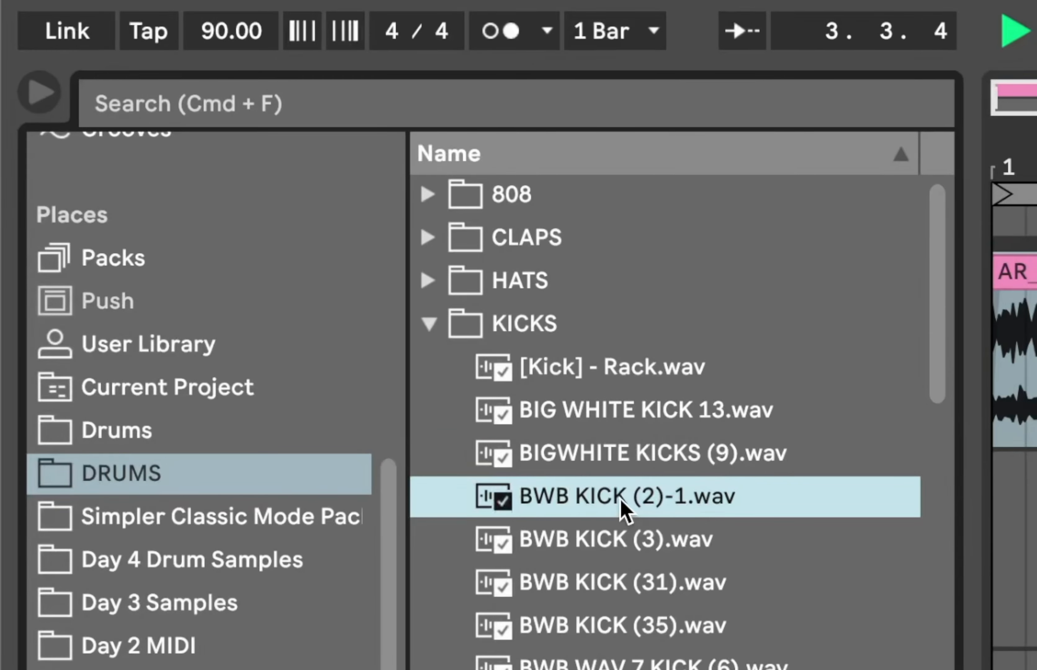
key("Down")
key("Down")
key("Down")
key("Down")
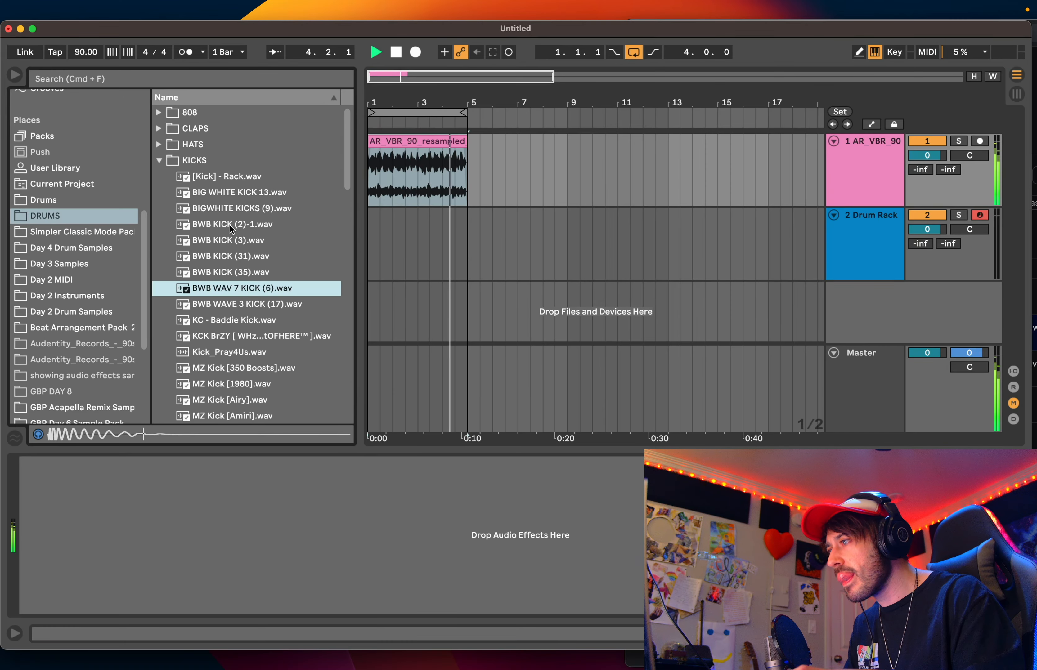
key("Down")
key("Down")
key("Down")
key("Down")
key("Down")
key("Down")
key("Down")
key("Down")
key("Down")
key("Down")
key("Down")
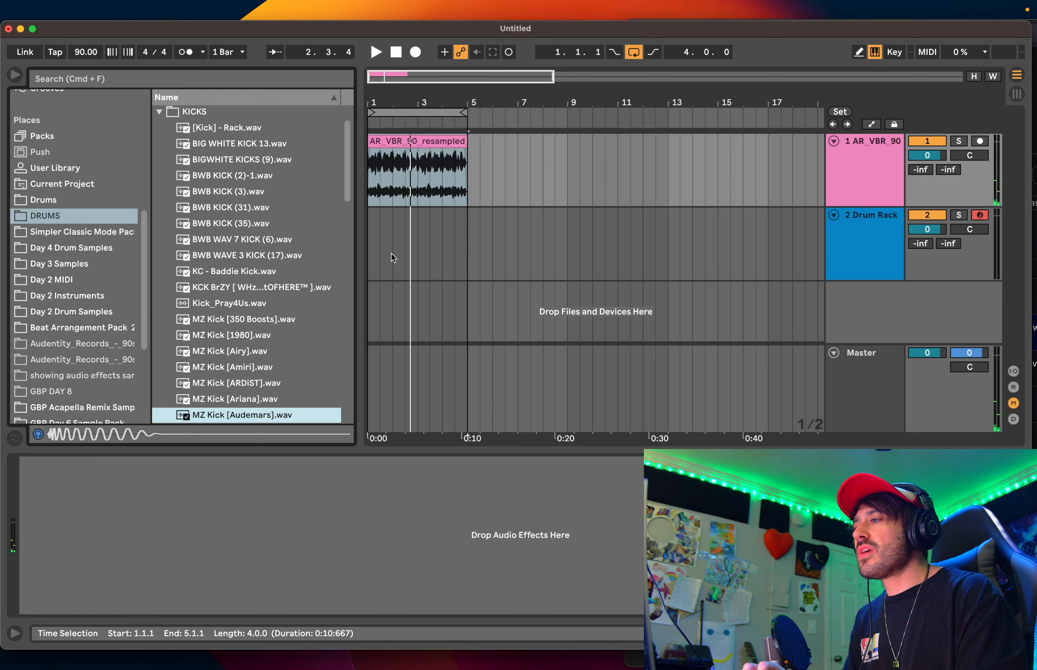
- Load MZ Kick [Audemars].wav from the KICKS folder onto the Drum Rack's C1 pad
left_click(423, 249)
scroll(239, 267, "down", 5)
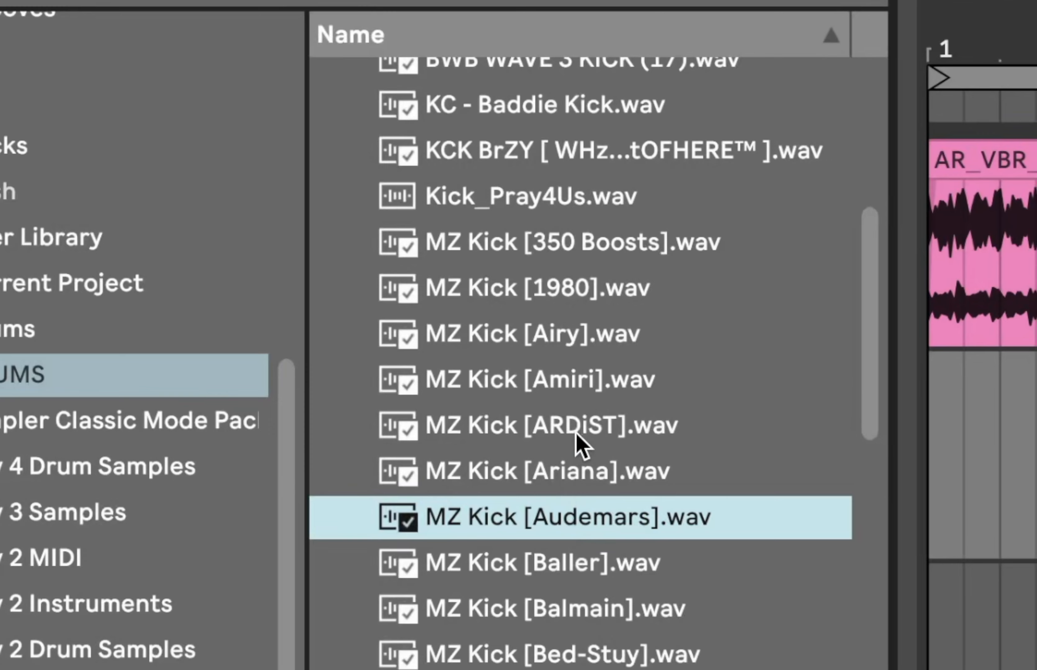
scroll(576, 434, "down", 2)
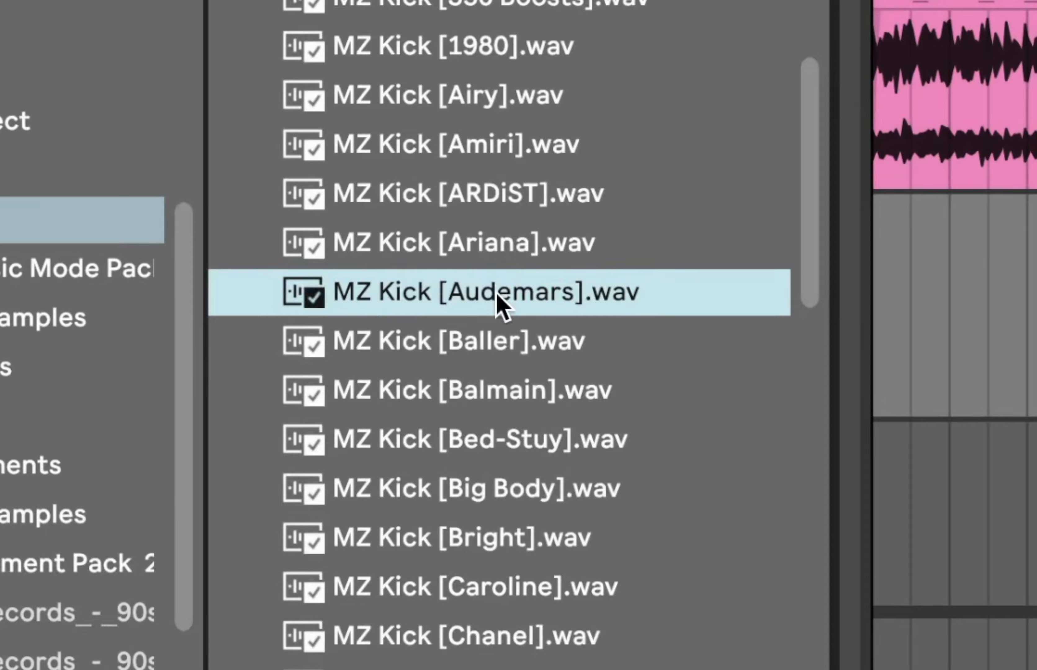
left_click_drag(247, 244, 129, 496)
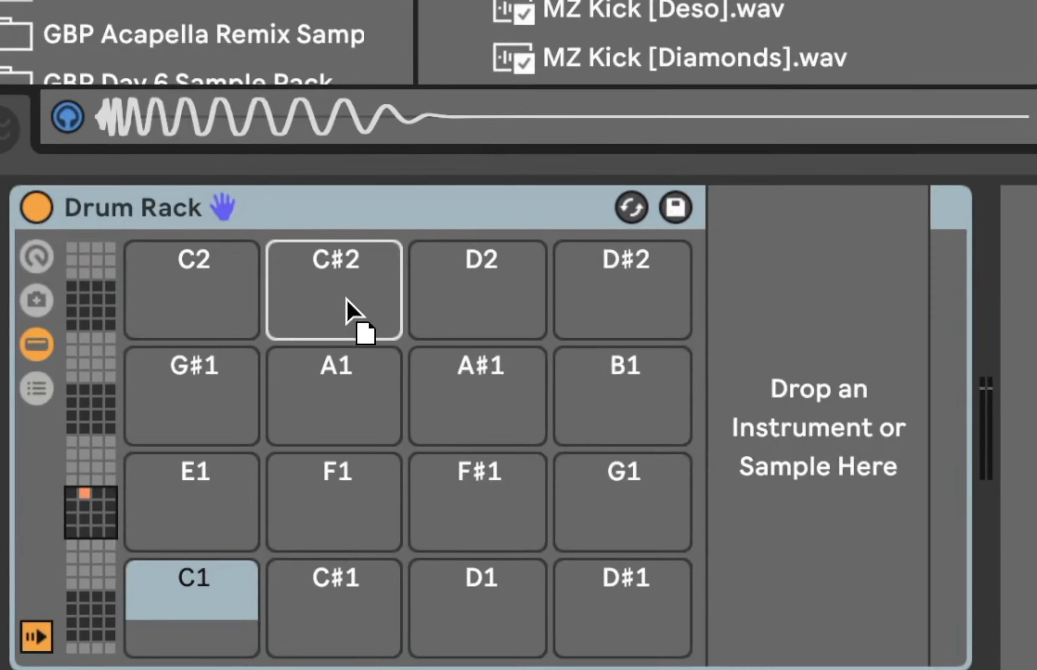
left_click_drag(348, 312, 217, 604)
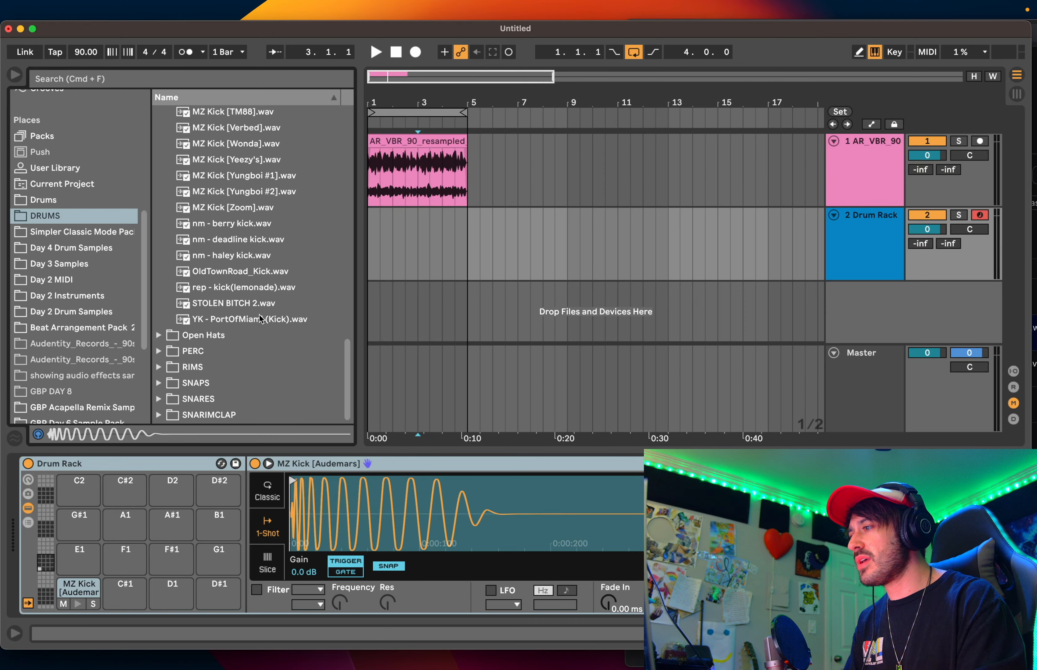
- Load rep - kick(lemonade).wav from the KICKS folder onto the Drum Rack's C#1 pad
left_click(247, 281)
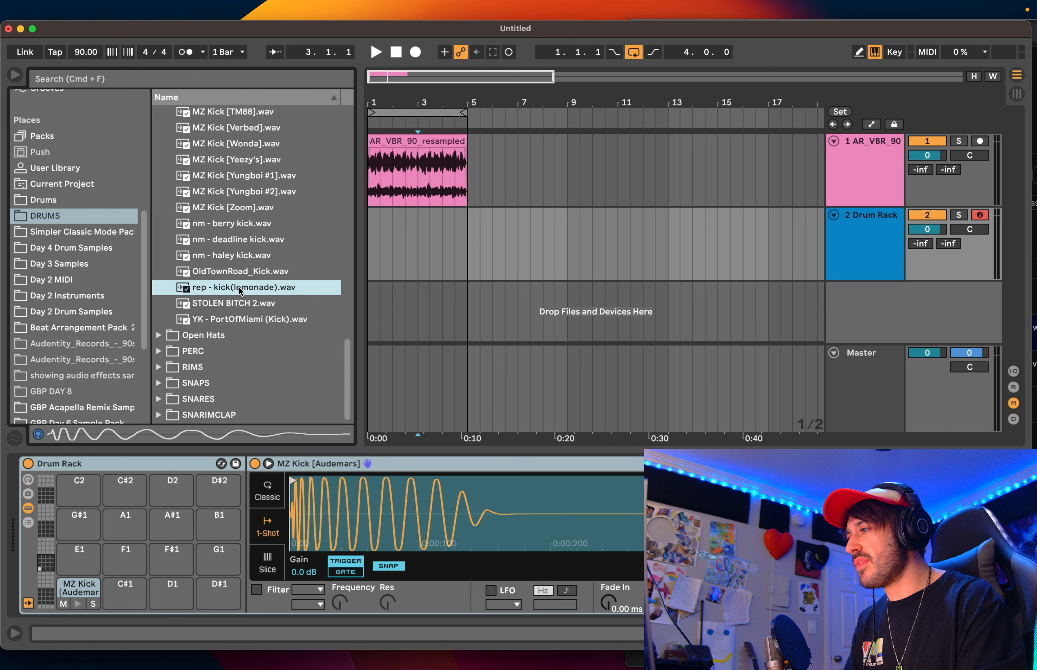
left_click_drag(239, 287, 126, 593)
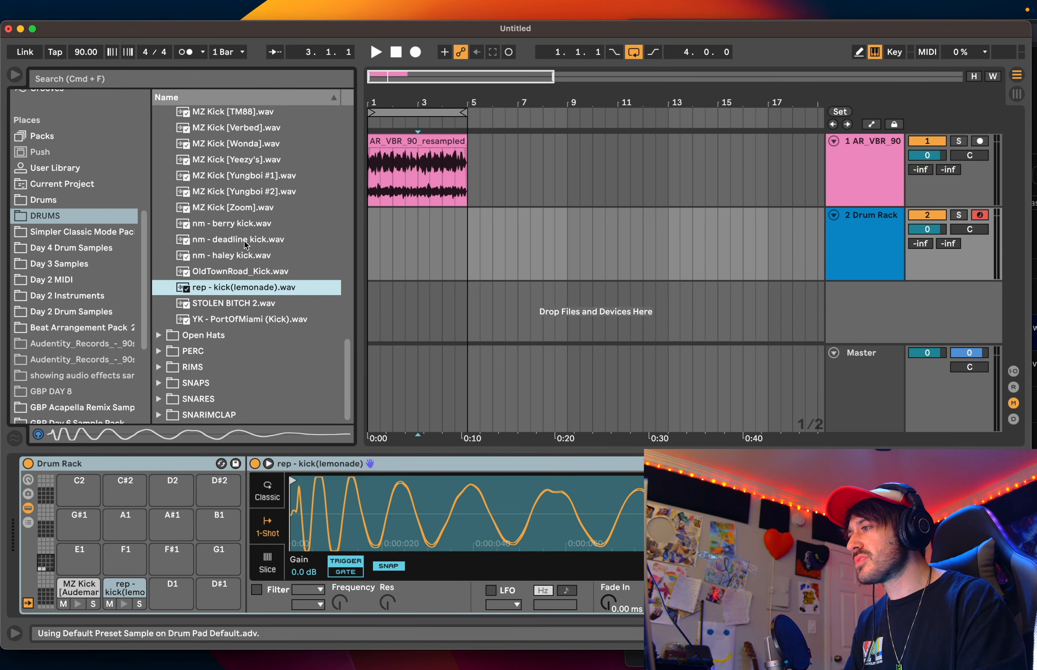
- Load nm - berry kick.wav onto the Drum Rack's D1 pad and STOLEN BITCH 2.wav onto the D#1 pad
left_click(246, 240)
left_click(246, 224)
left_click_drag(233, 226, 172, 594)
left_click(248, 304)
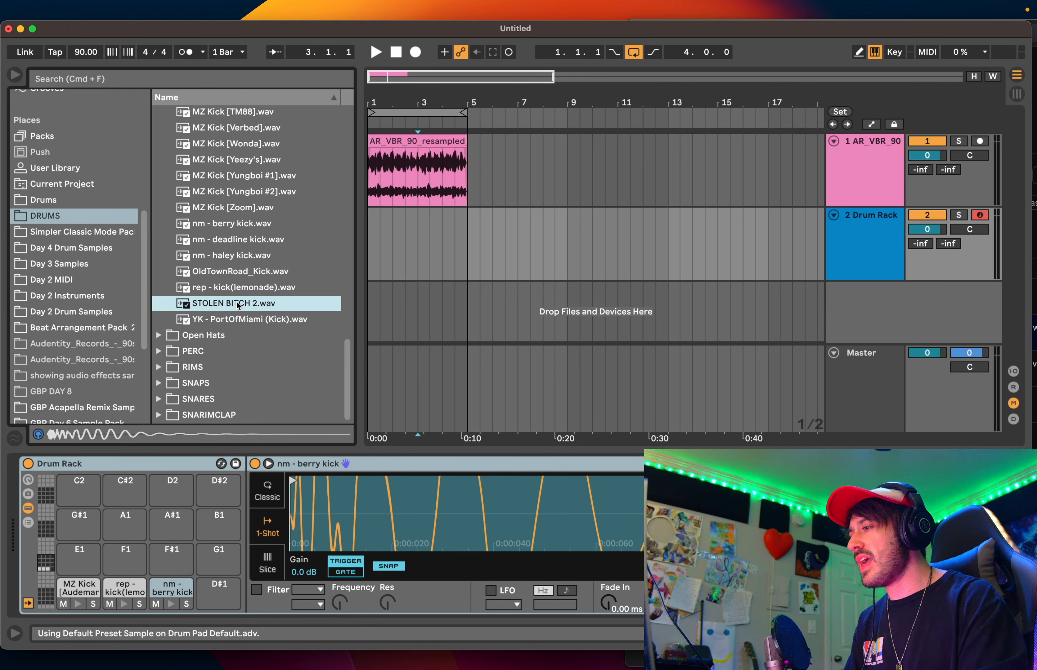
left_click_drag(238, 305, 220, 602)
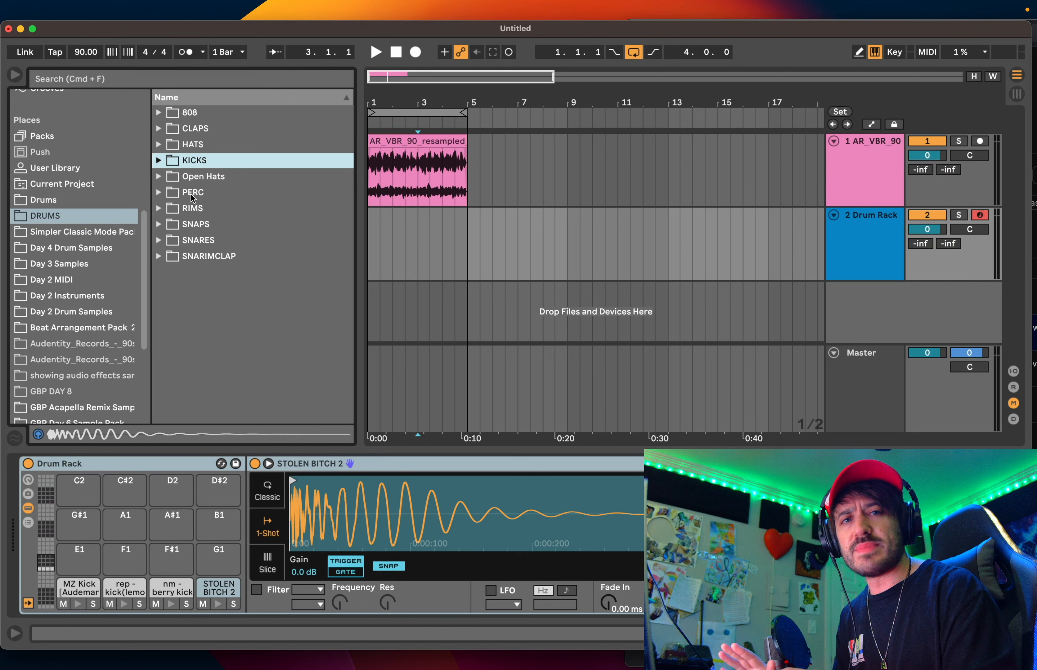
- Open the CLAPS folder, audition samples over the loop, and load (g)old.wav onto the G#1 pad
left_click(162, 129)
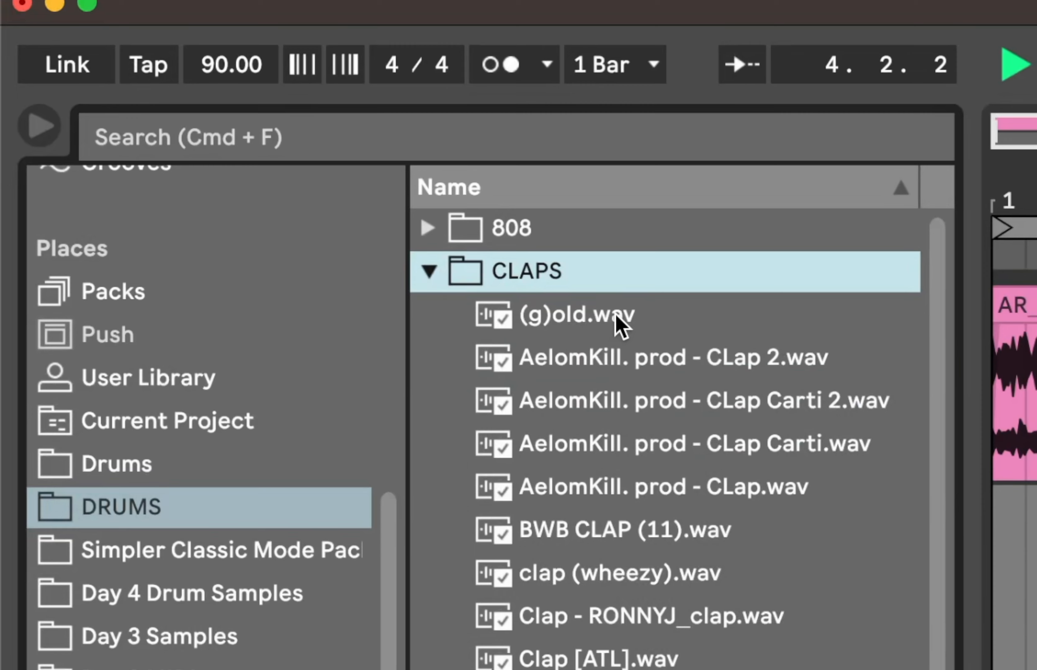
left_click(621, 326)
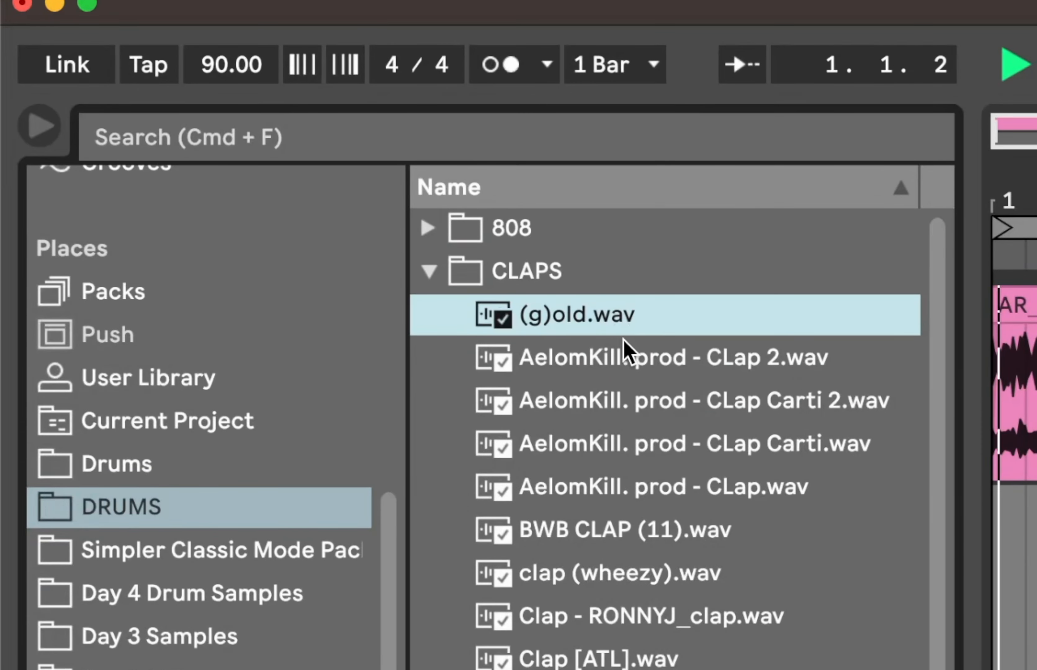
left_click(625, 351)
left_click(626, 322)
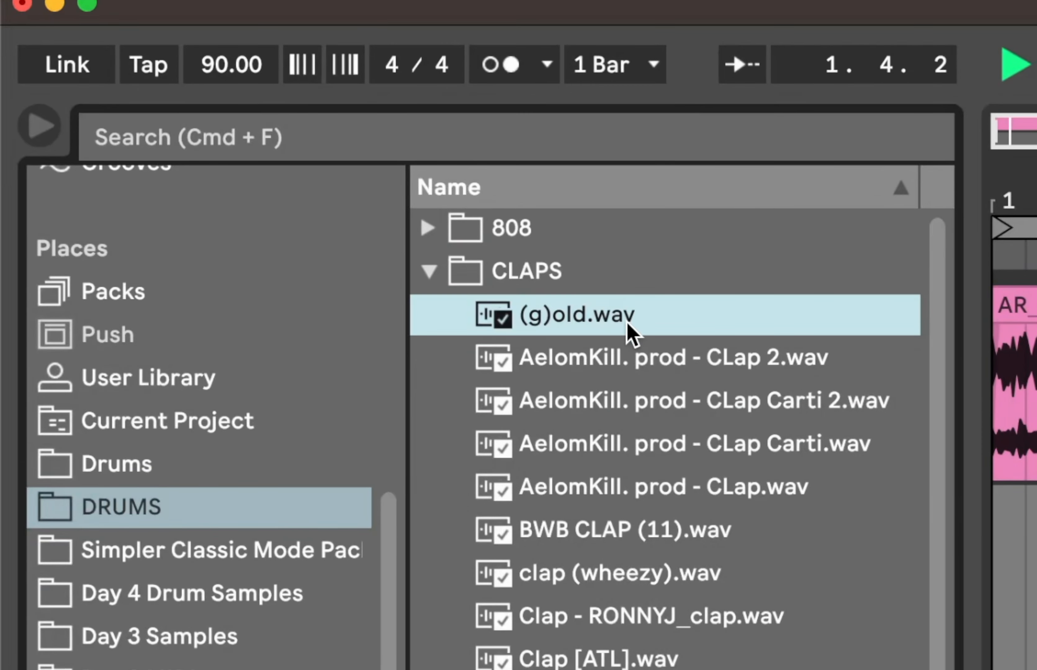
left_click_drag(627, 321, 75, 526)
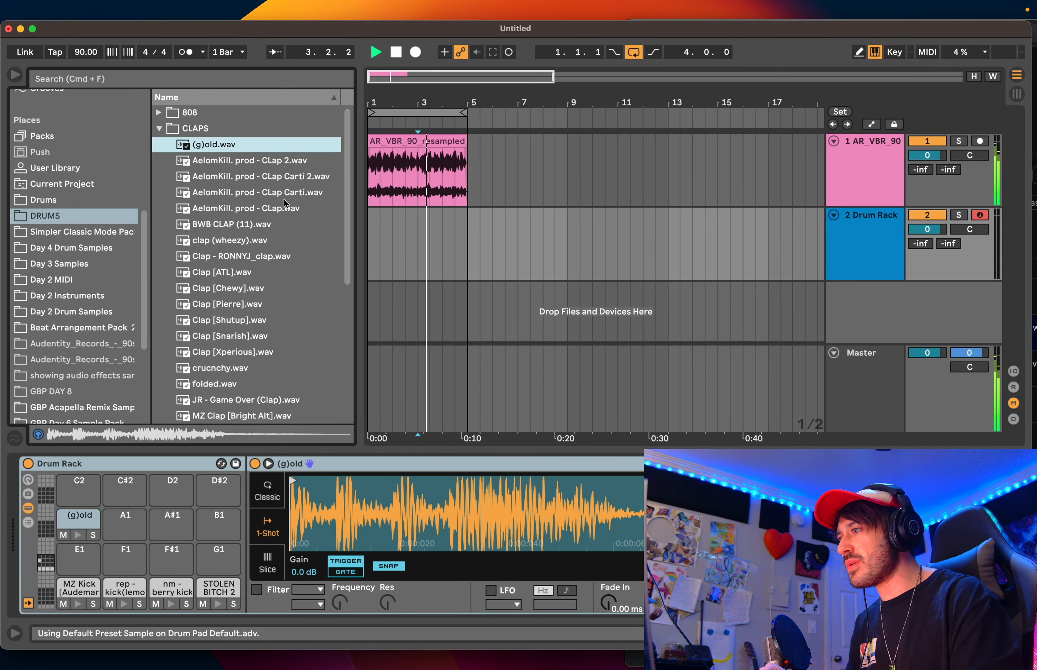
- Fill pads A1, A#1 and B1 with AelomKill. prod - CLap Carti 2.wav, Clap [Chewy].wav and MZ Clap [Bright Hi].wav
left_click_drag(261, 176, 125, 523)
left_click(207, 290)
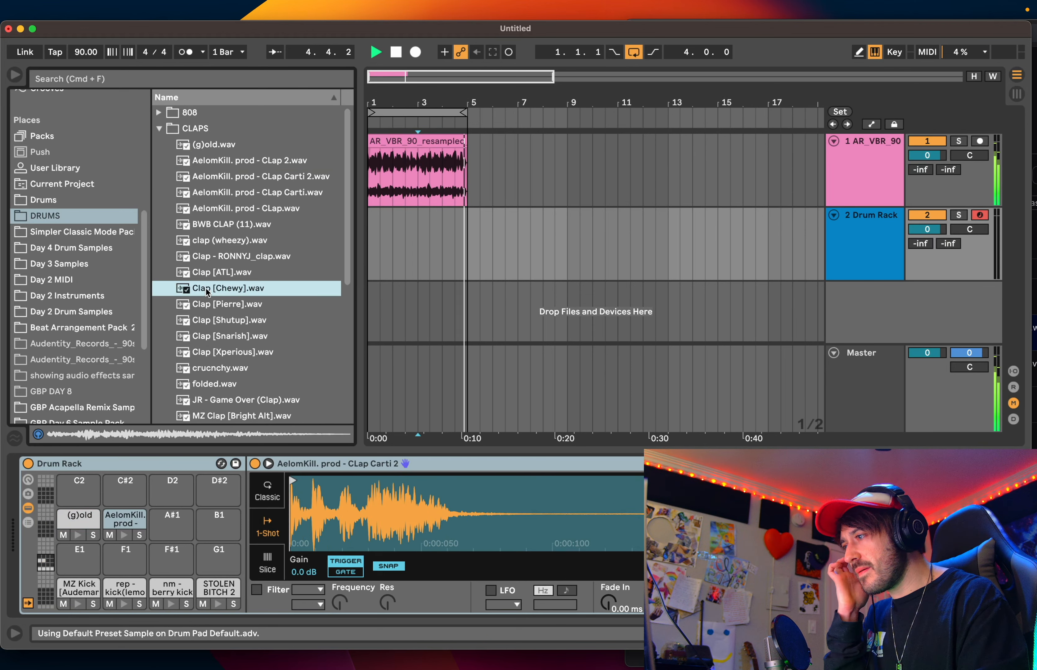
left_click_drag(213, 290, 173, 523)
scroll(244, 262, "down", 5)
left_click_drag(240, 175, 219, 521)
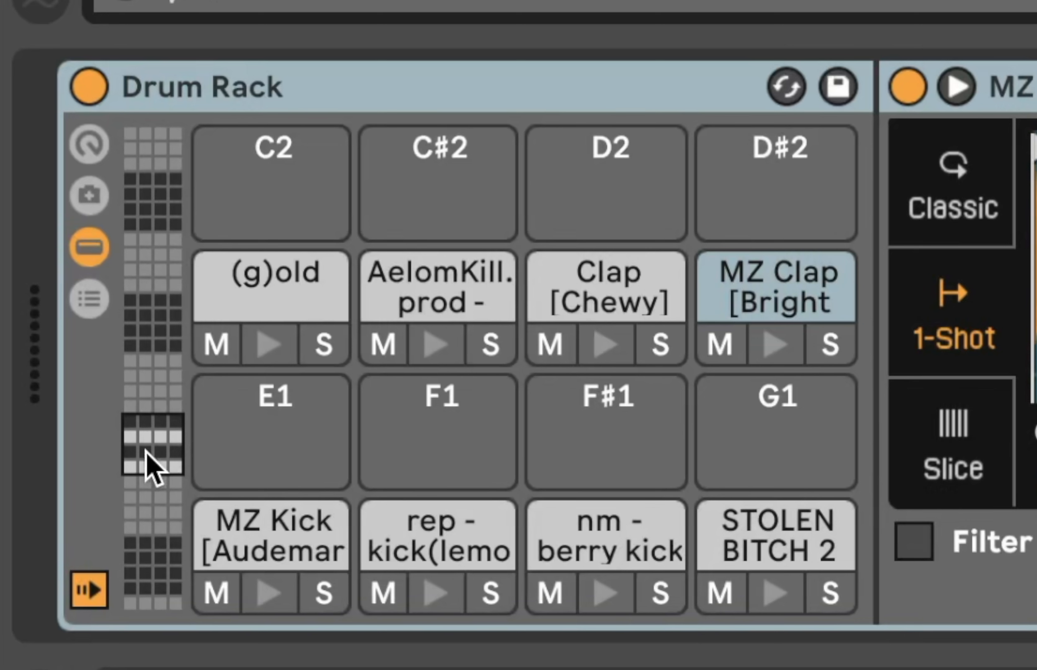
- Load Bad Guy Hit, Hi Hat [Aux], Hi Hat [Homie] and Hihat 6 from the HATS folder onto pads E2, F2, F#2 and G2
left_click(161, 403)
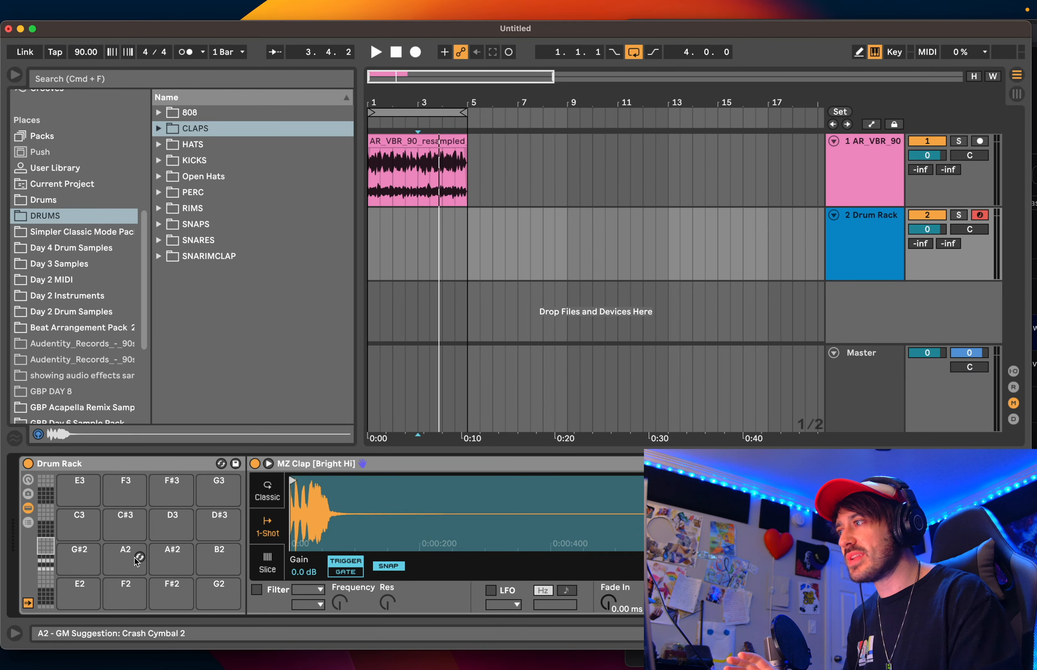
left_click(159, 145)
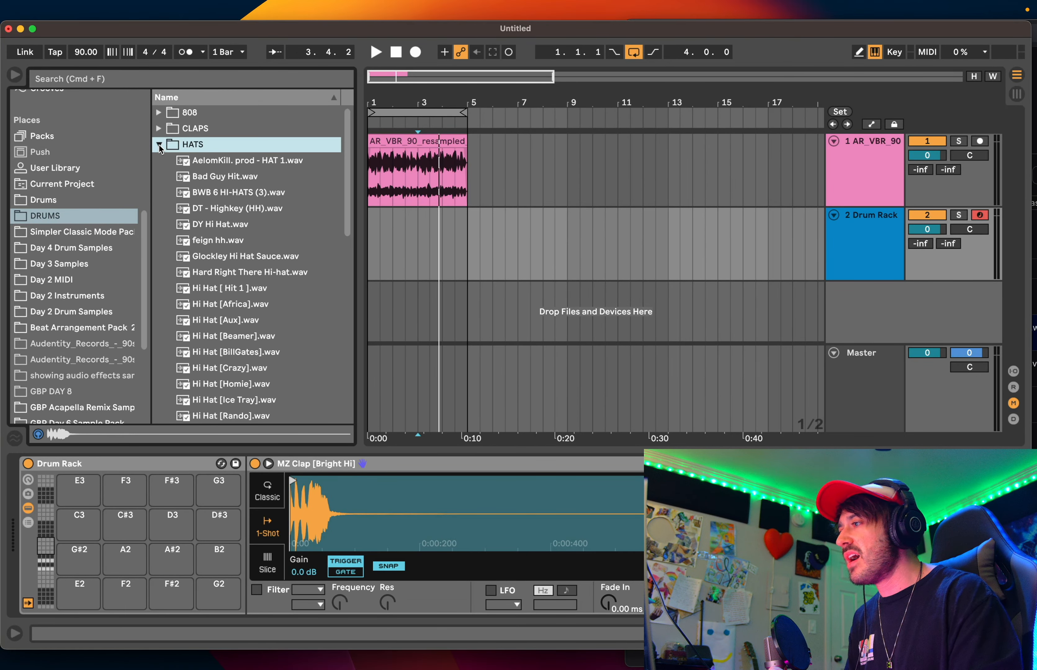
left_click_drag(220, 176, 83, 593)
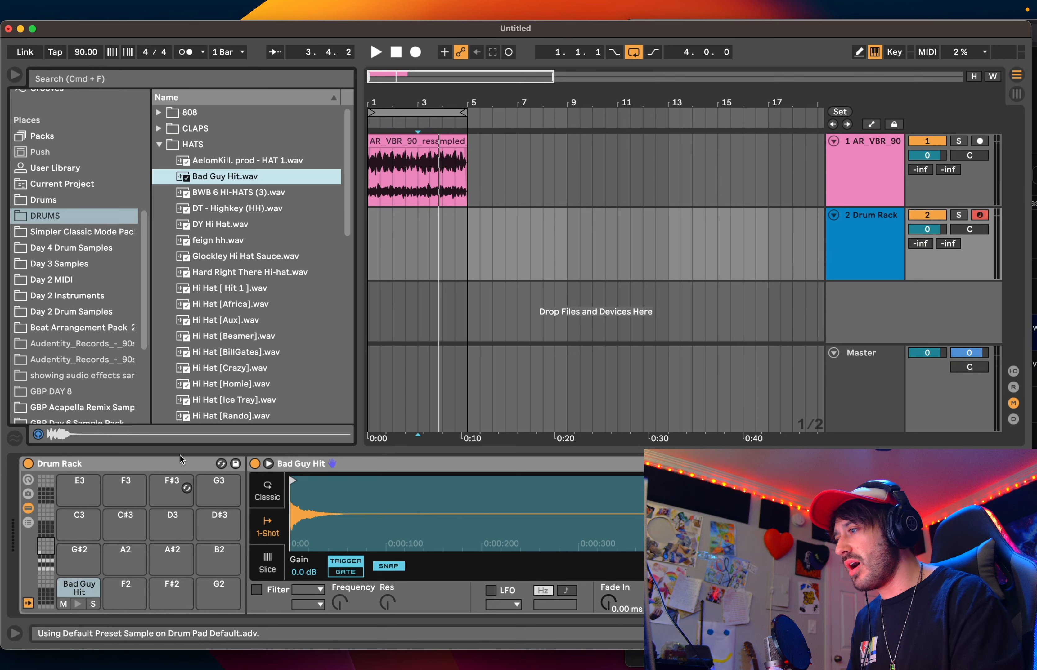
left_click_drag(247, 319, 125, 593)
left_click_drag(231, 384, 172, 593)
scroll(246, 305, "down", 5)
left_click_drag(216, 313, 218, 594)
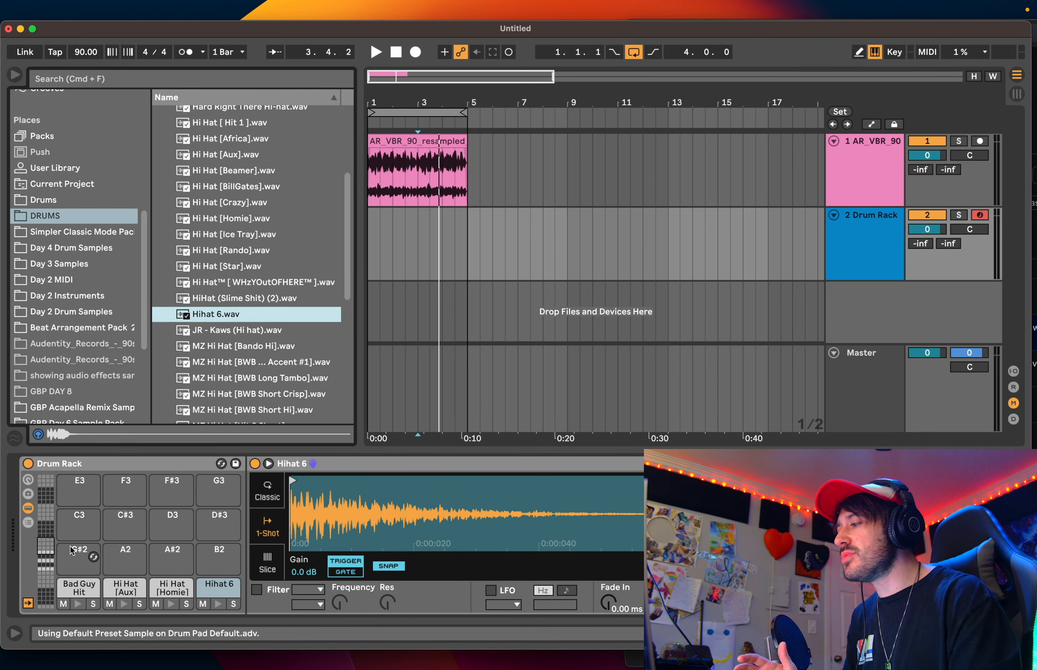
scroll(246, 262, "up", 5)
left_click(159, 145)
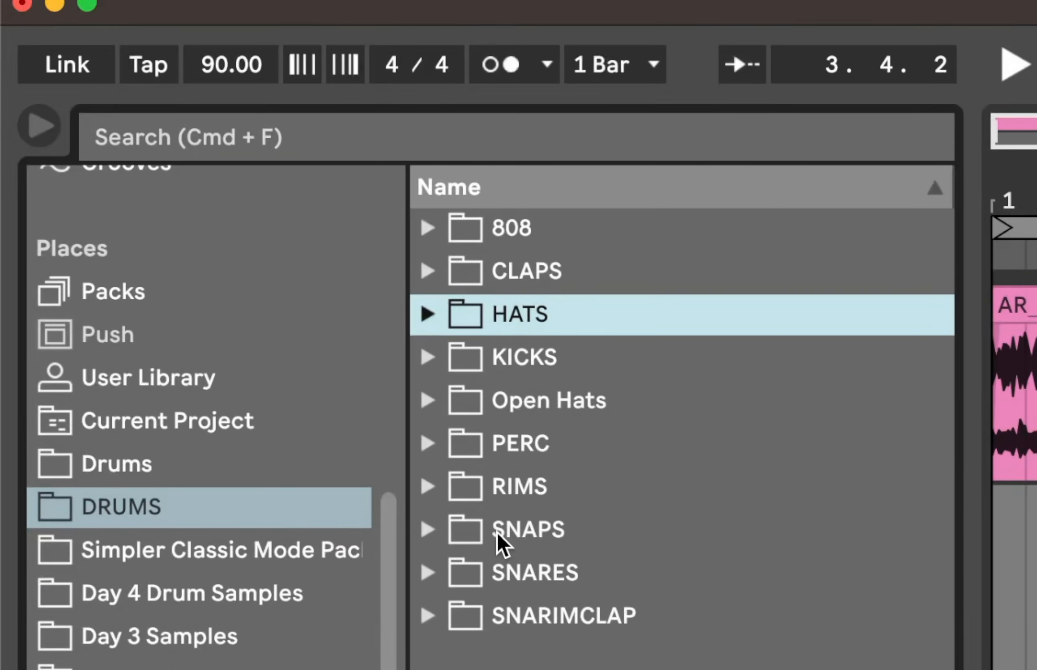
- Review the filled Drum Rack pads, going from the kicks and claps up through the hats and snares to the percussion
left_click(499, 236)
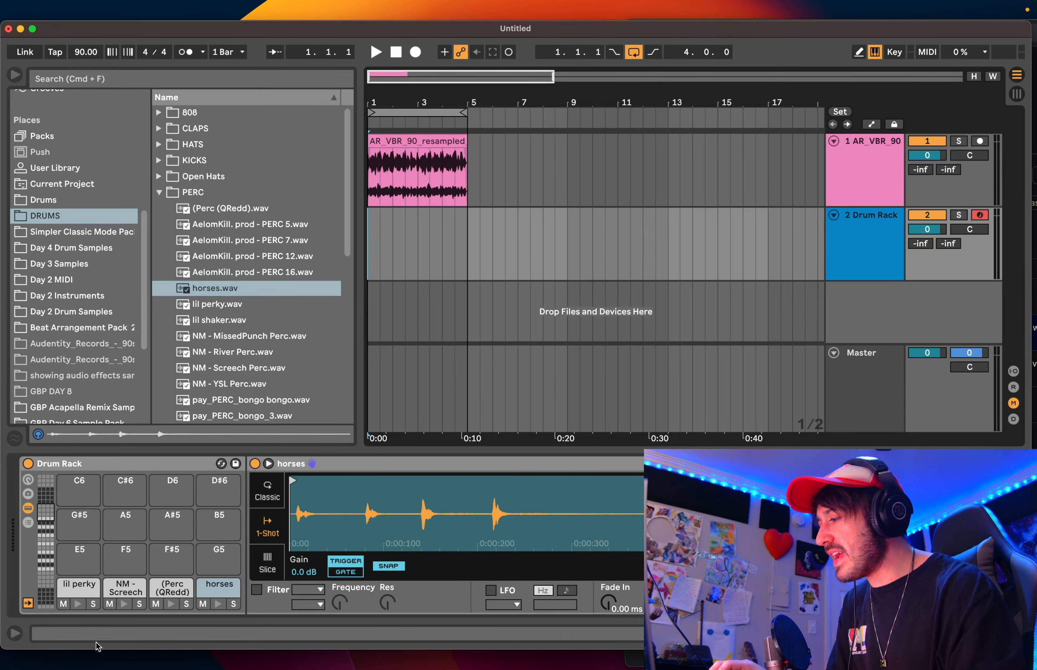
scroll(104, 535, "down", 10)
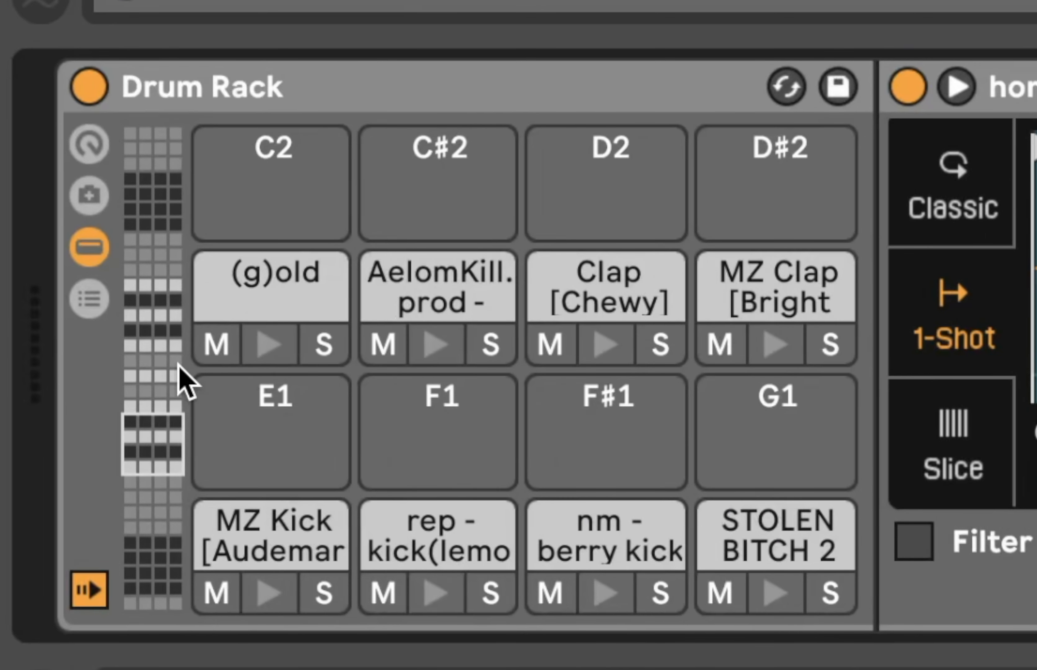
left_click(169, 390)
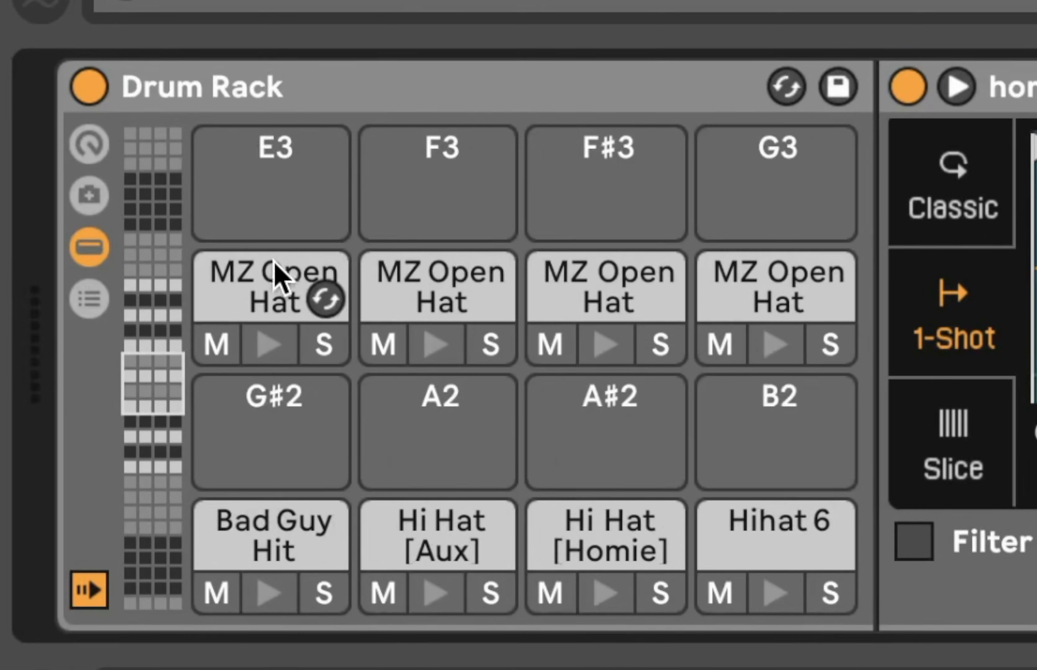
left_click(167, 331)
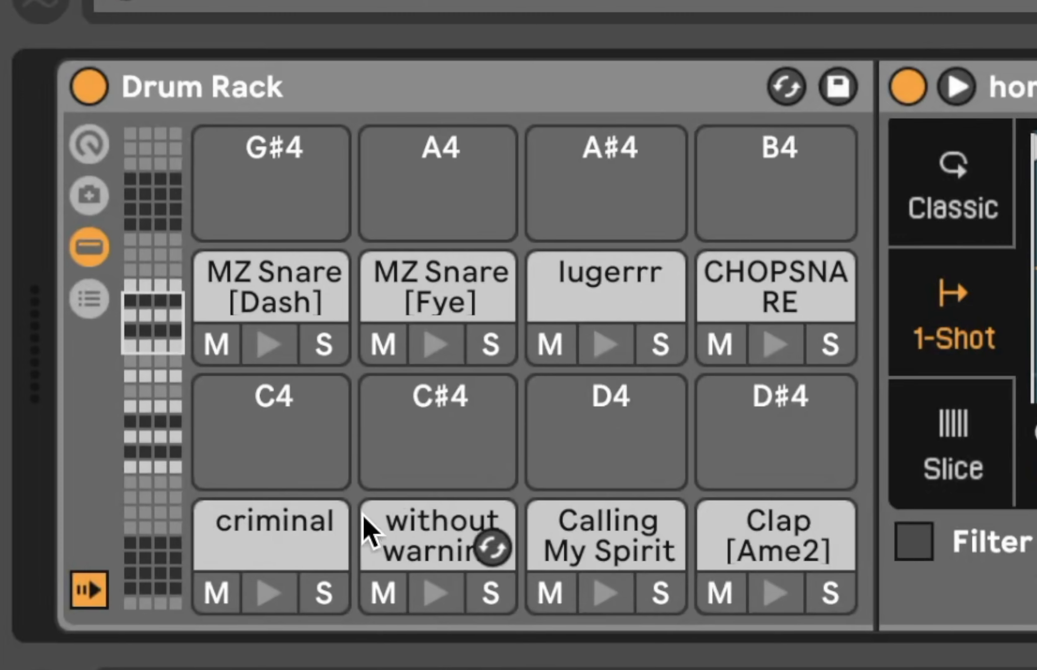
left_click(169, 285)
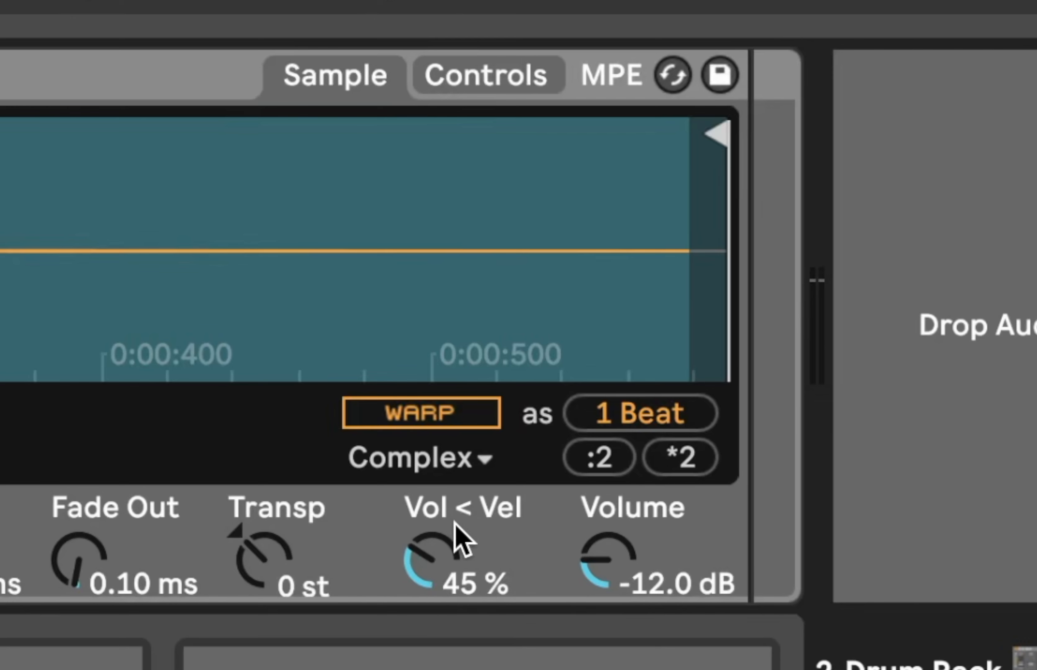
- Set the horses sample's Vol < Vel to 70 % and copy the value to all sibling pads
left_click(453, 586)
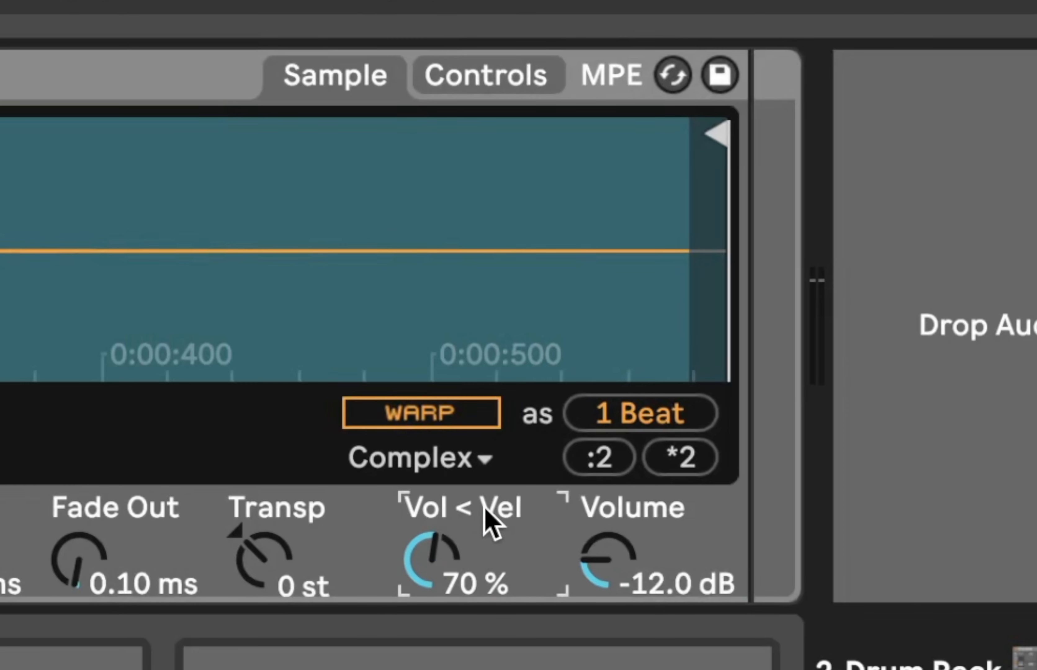
right_click(432, 550)
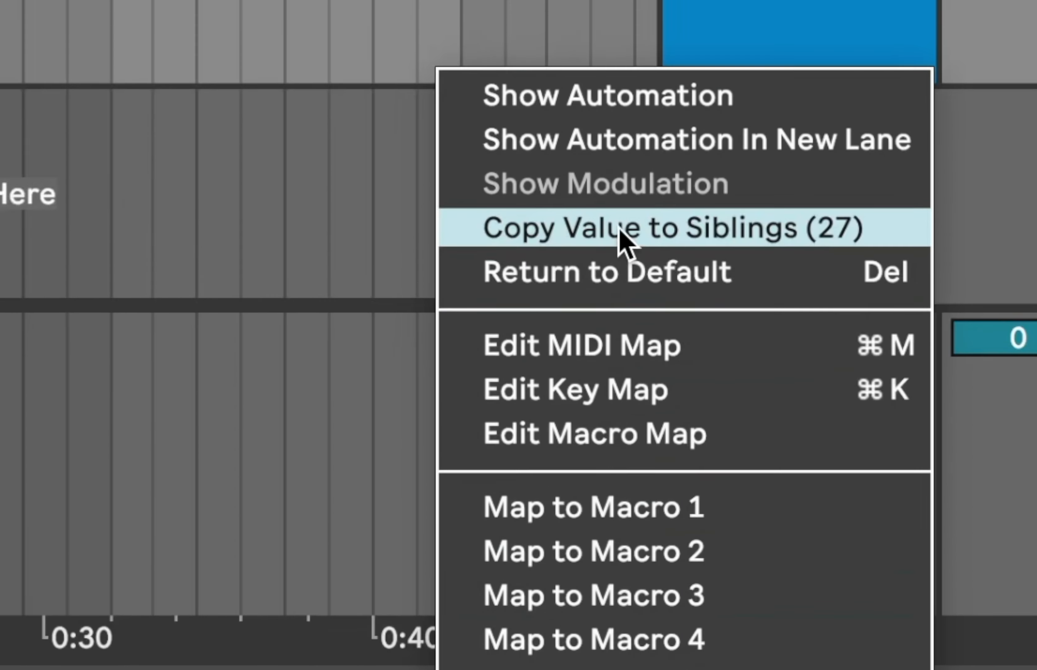
left_click(661, 237)
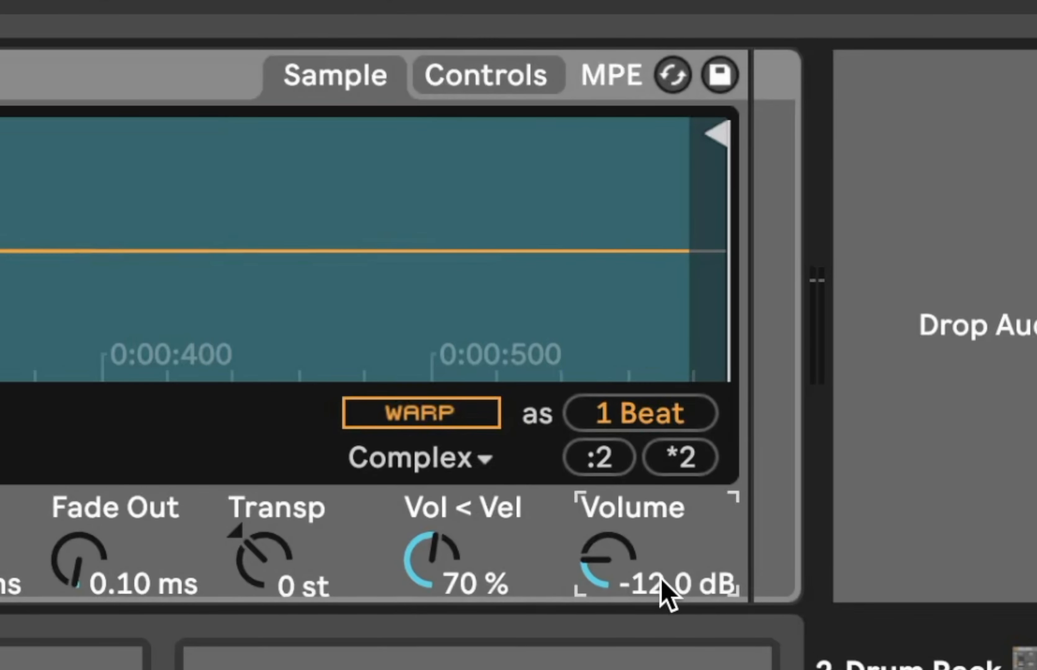
- Set the horses sample's Volume to 0 dB and bring up the options for that Volume control
type("0")
key("Return")
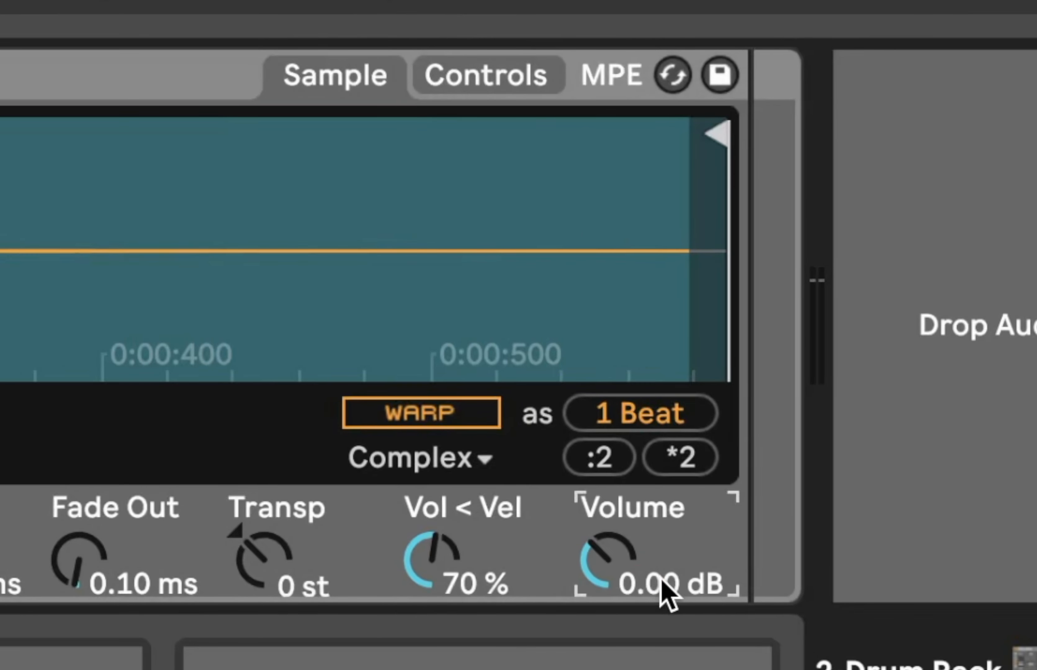
right_click(653, 579)
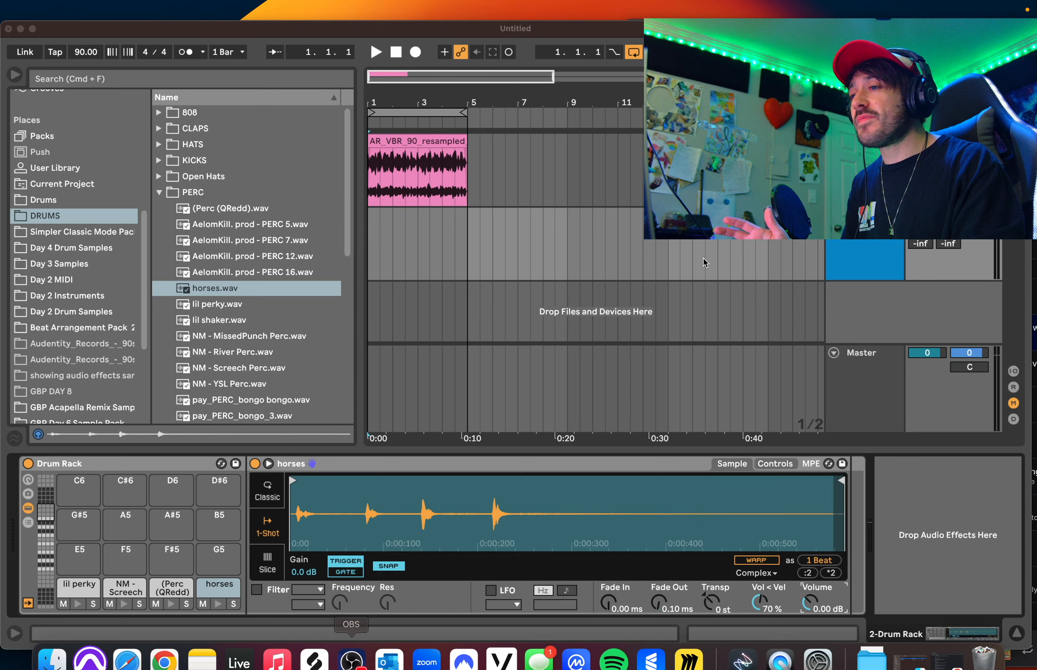
left_click_drag(718, 21, 718, 449)
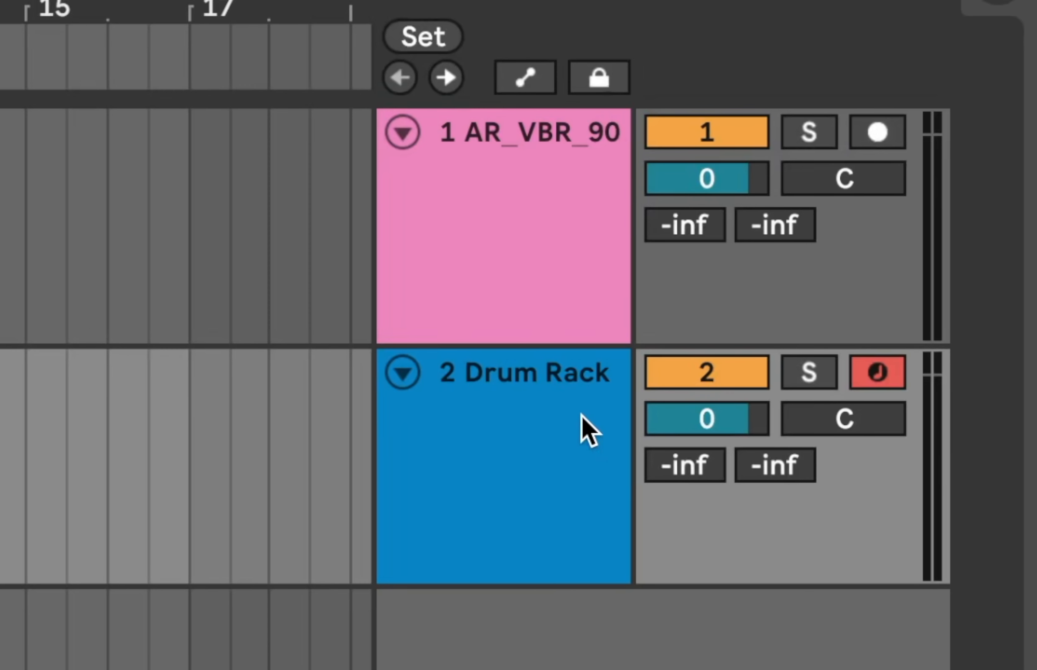
left_click(689, 166)
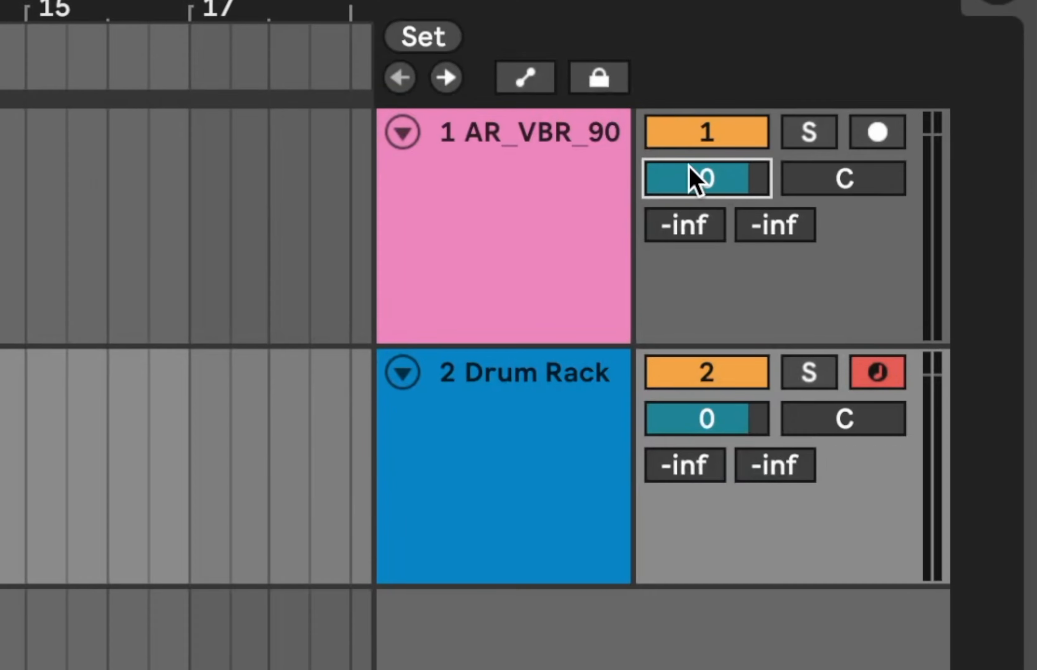
left_click_drag(694, 181, 711, 185)
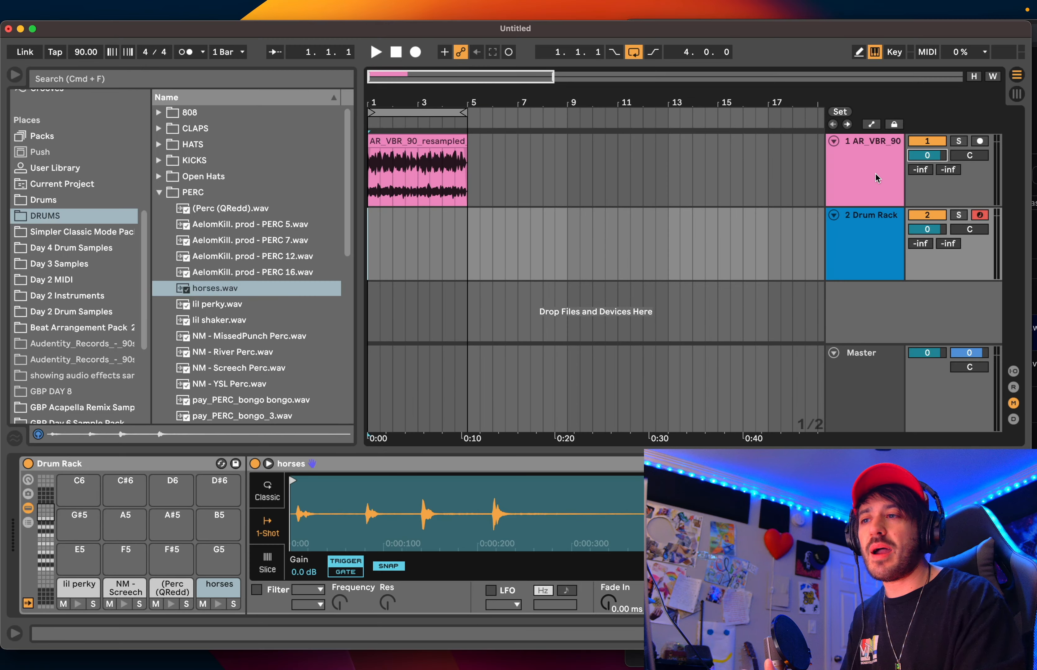
- Set the Drum Rack track's volume to -12 dB
left_click(927, 229)
type("-12")
key("Return")
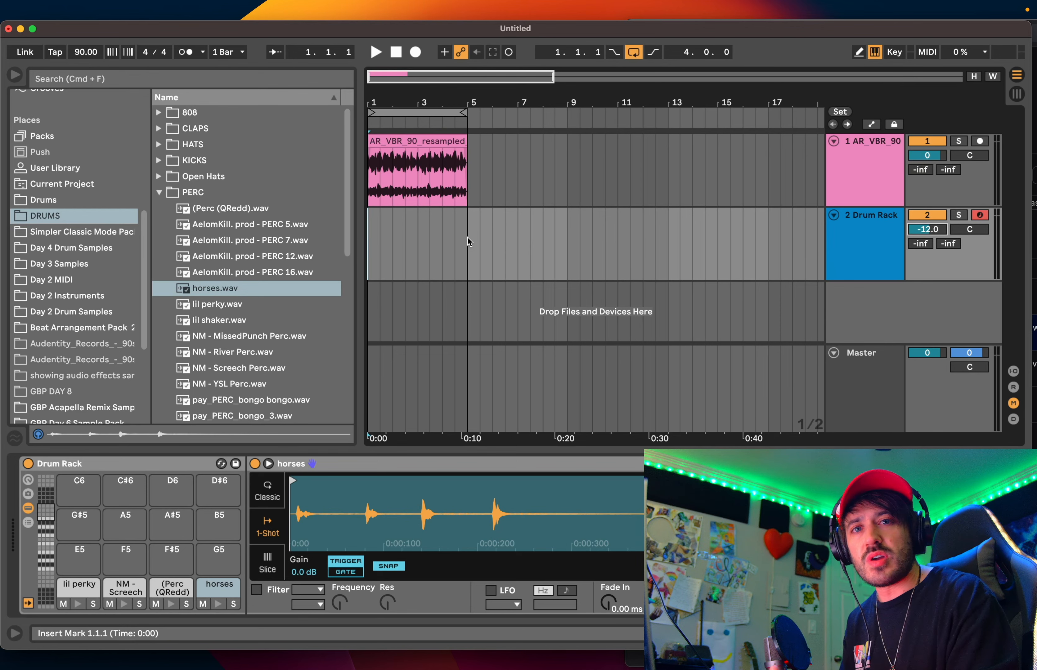
- Create an empty four-bar MIDI clip on the Drum Rack track beneath the melody sample and enlarge its note editor
left_click(468, 247)
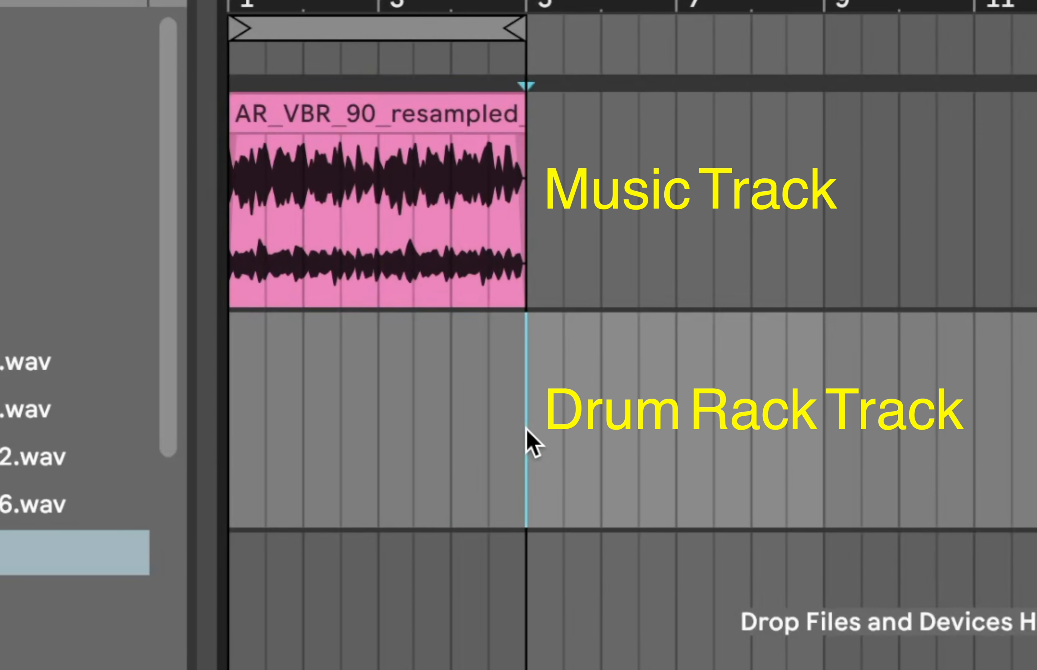
left_click_drag(467, 247, 441, 249)
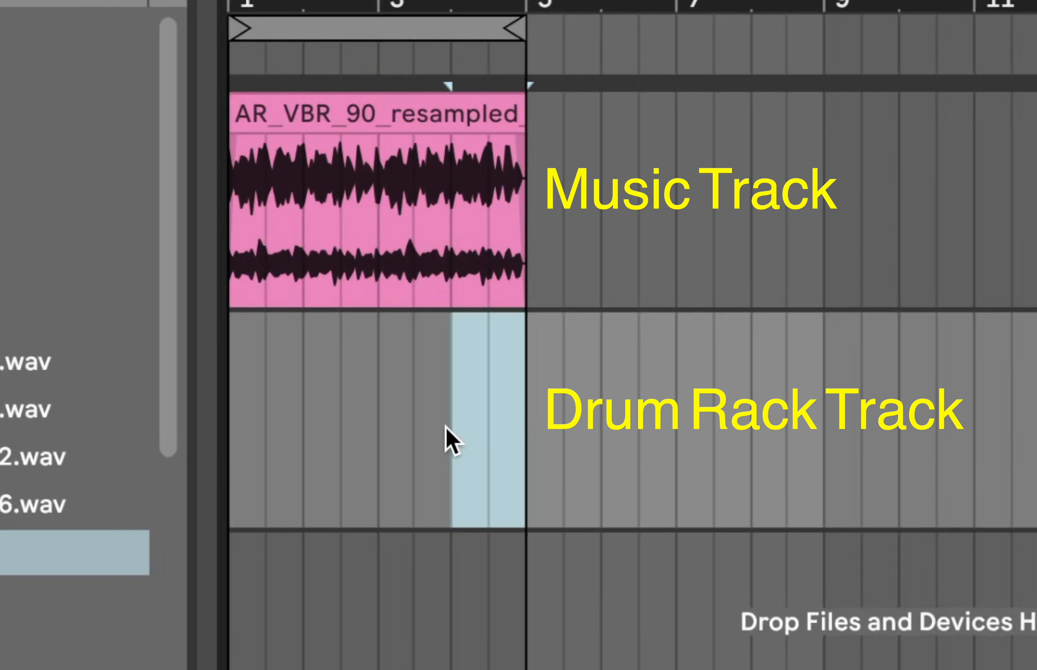
left_click_drag(446, 427, 240, 419)
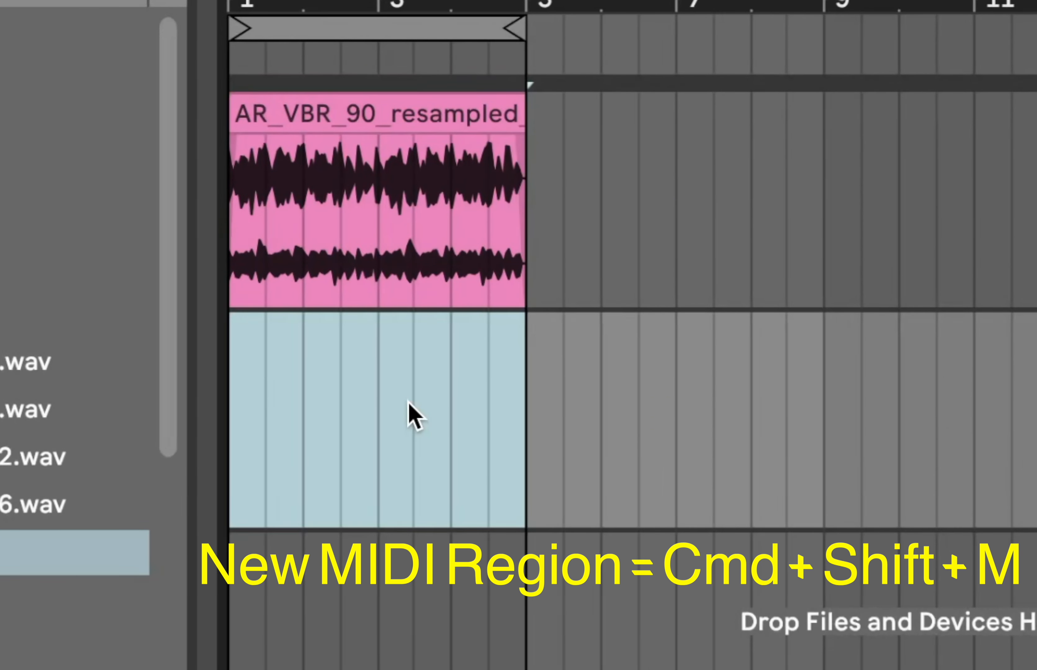
key("super+shift+m")
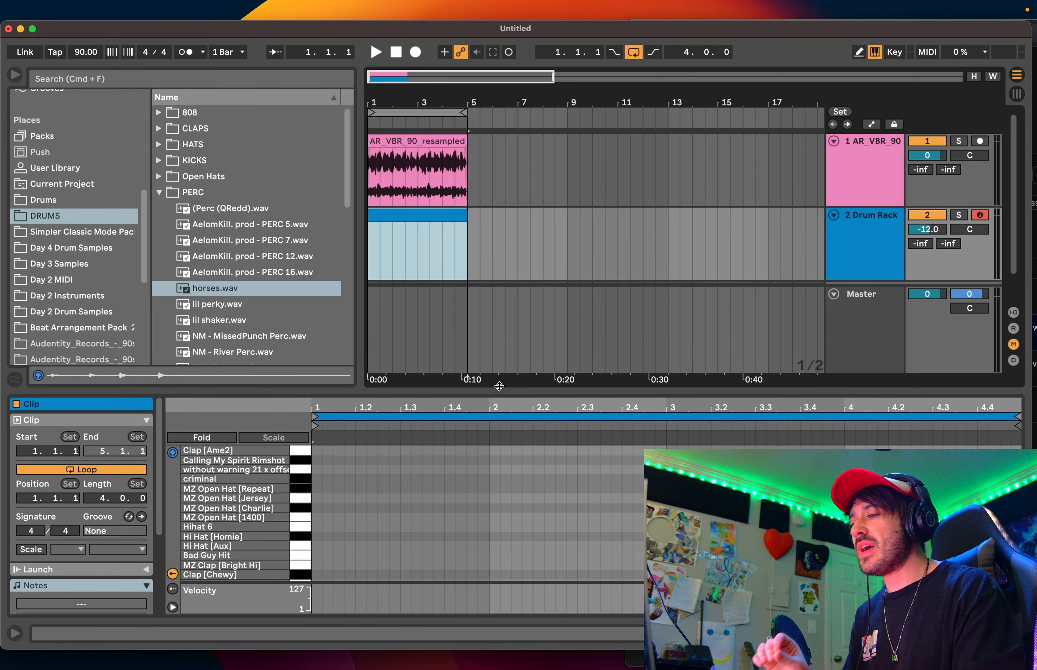
left_click_drag(580, 394, 580, 255)
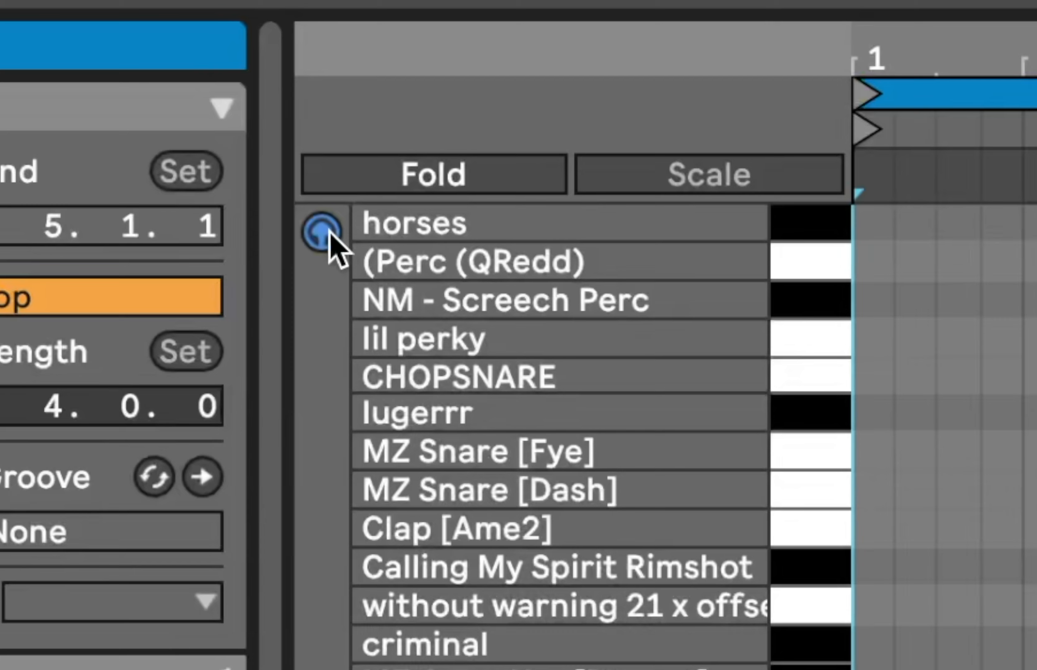
- Switch off the note editor's sound preview, draw two trial Hi Hat [Homie] notes in bar 1, and select them for removal
left_click(328, 233)
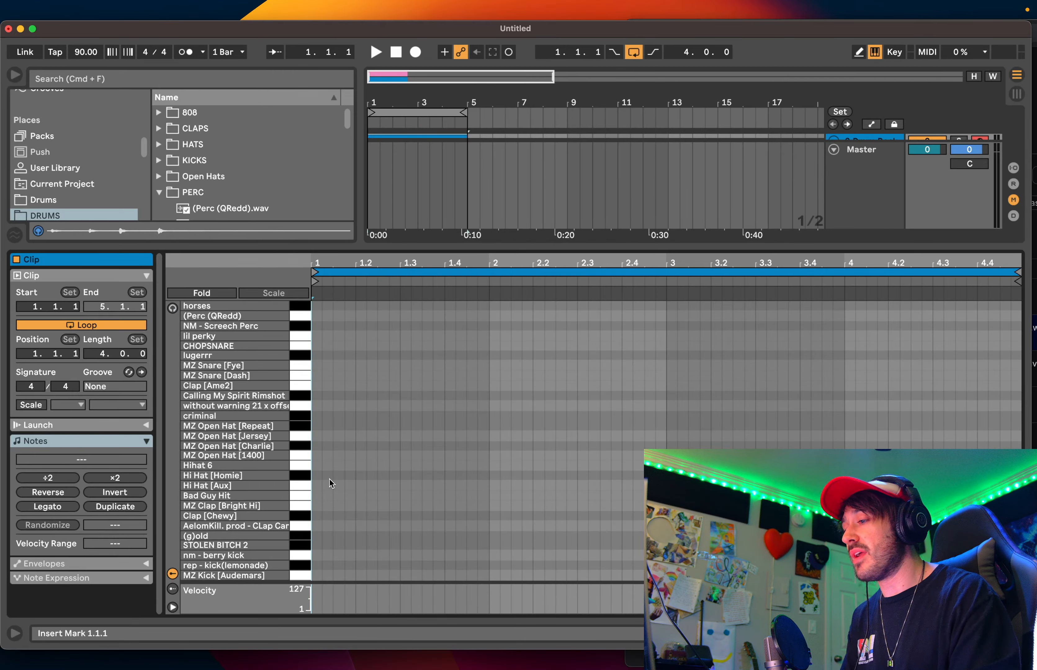
left_click(317, 475)
left_click(374, 476)
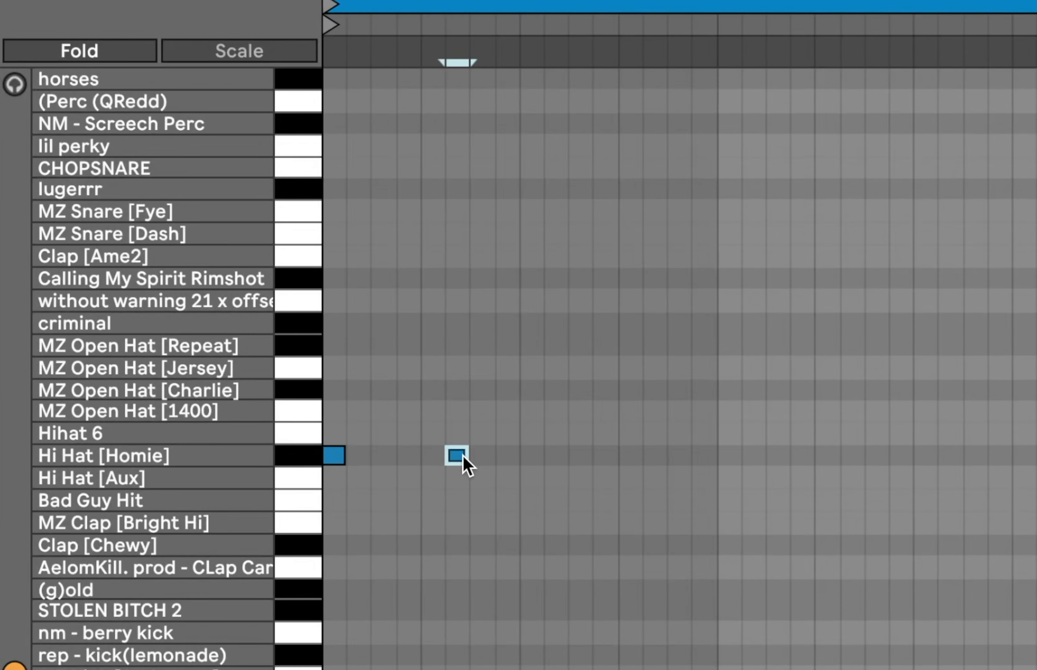
left_click(430, 426)
left_click_drag(689, 301, 951, 558)
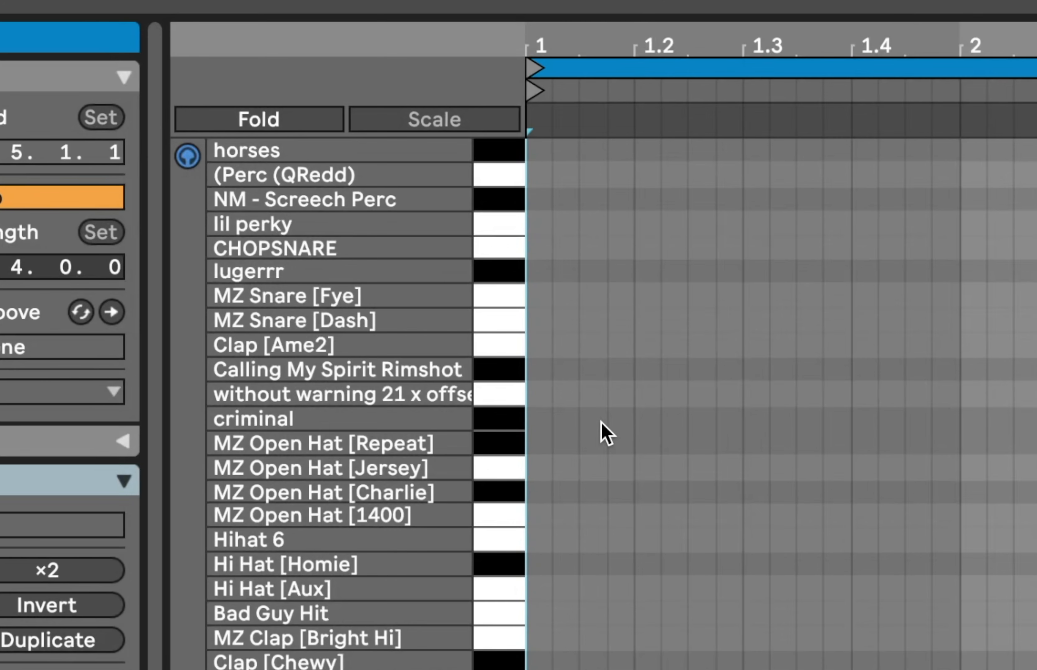
double_click(543, 419)
left_click_drag(545, 419, 999, 444)
left_click_drag(504, 426, 610, 456)
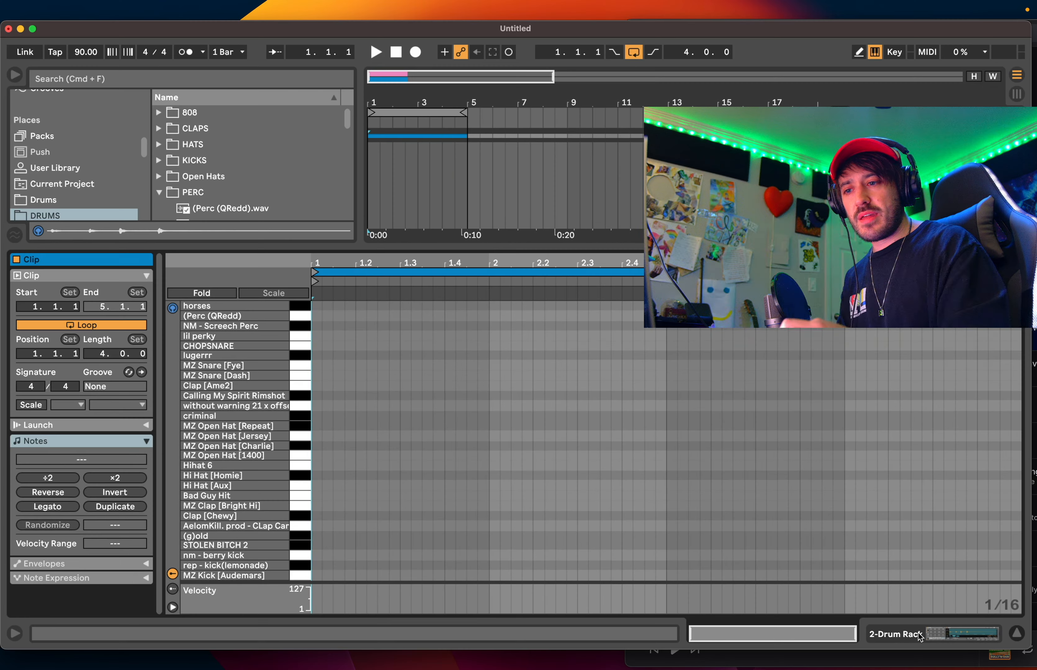
left_click(679, 628)
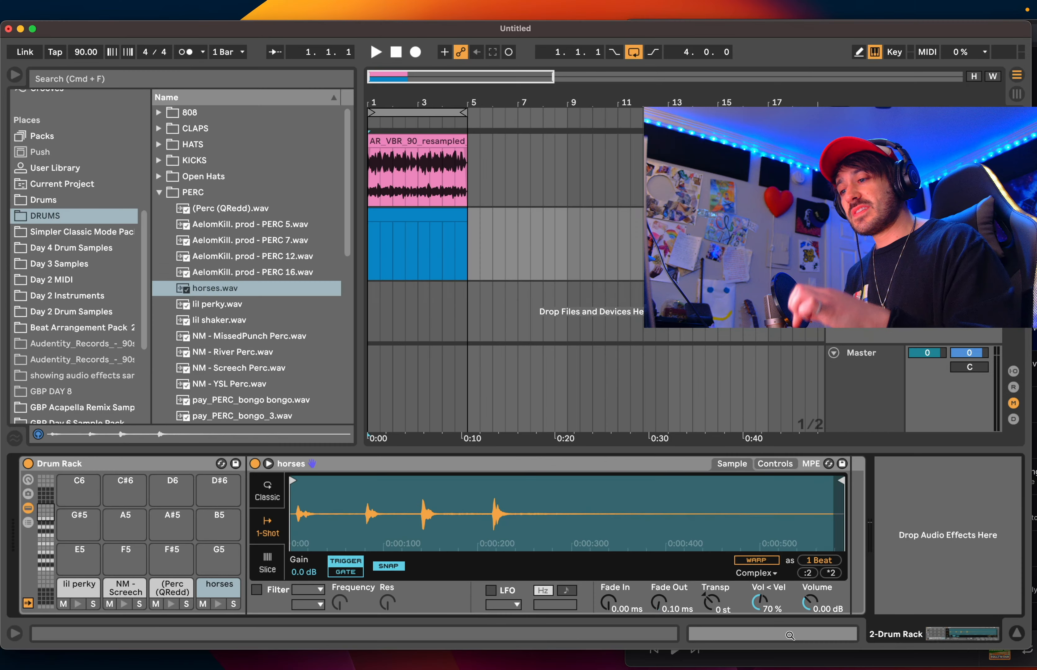
key("shift+Tab")
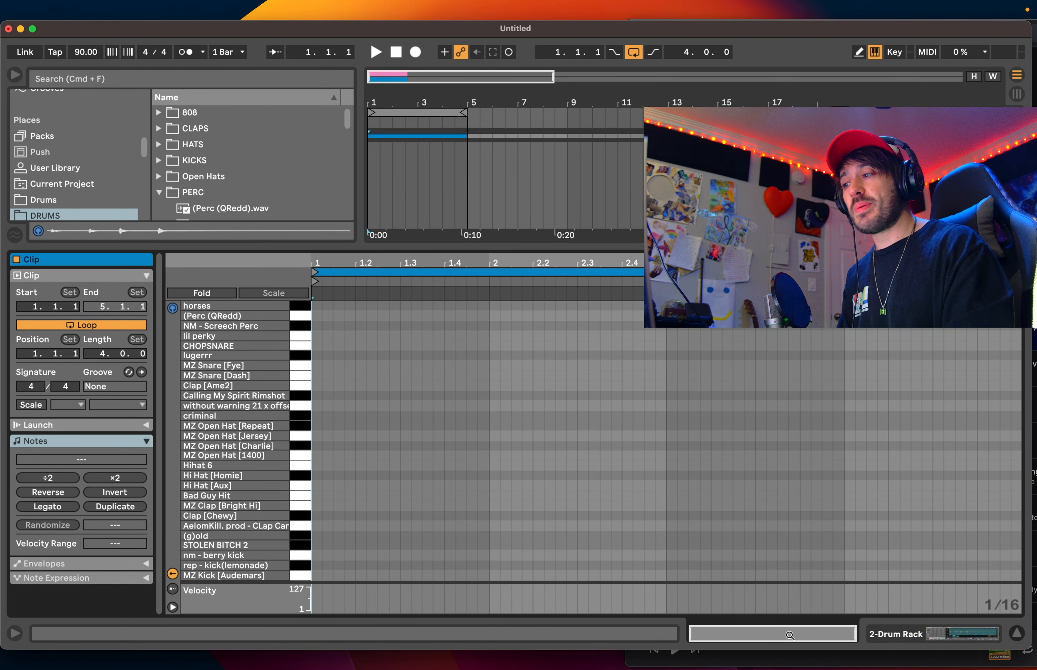
left_click(903, 630)
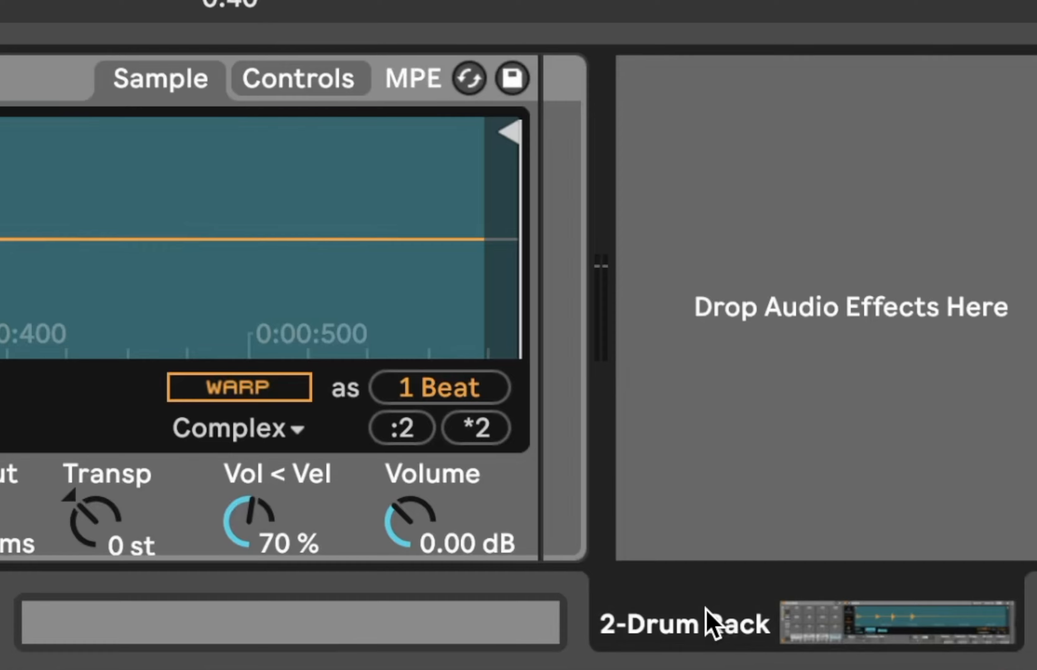
key("shift+Tab")
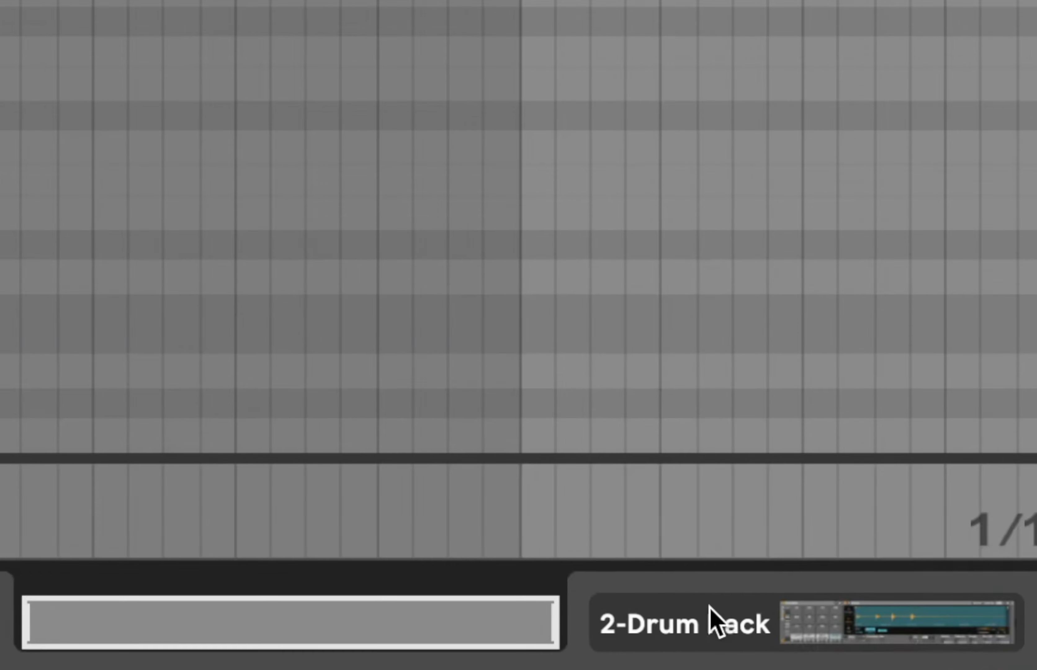
left_click(710, 619)
key("shift+Tab")
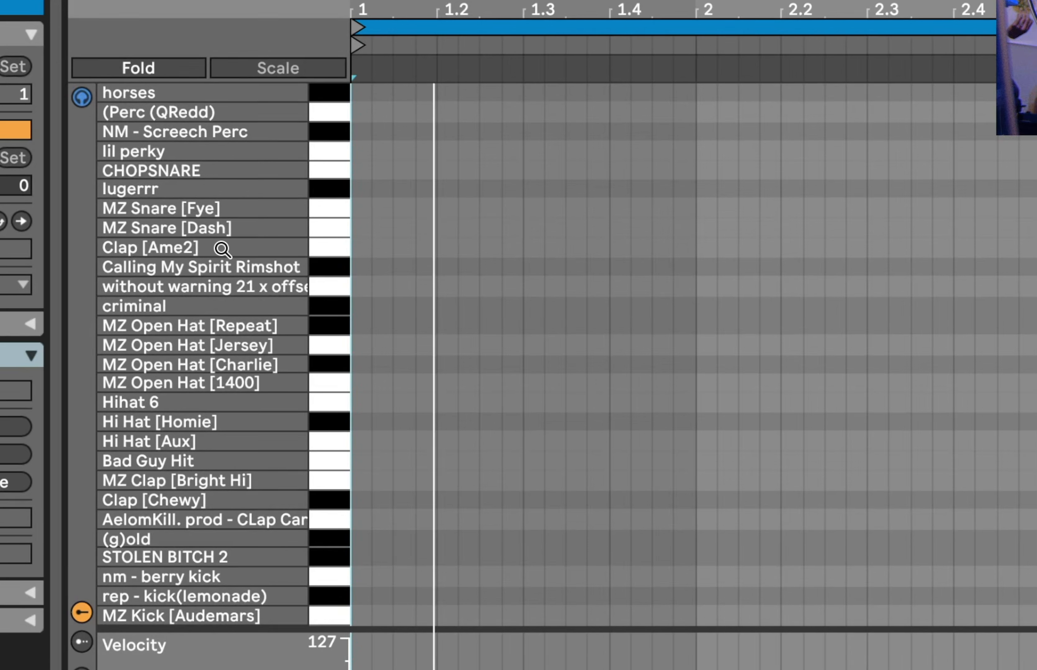
- Draw a clap note at 1.2, move it to the MZ Clap [Bright Hi] row, and try a second note at 1.4
double_click(445, 247)
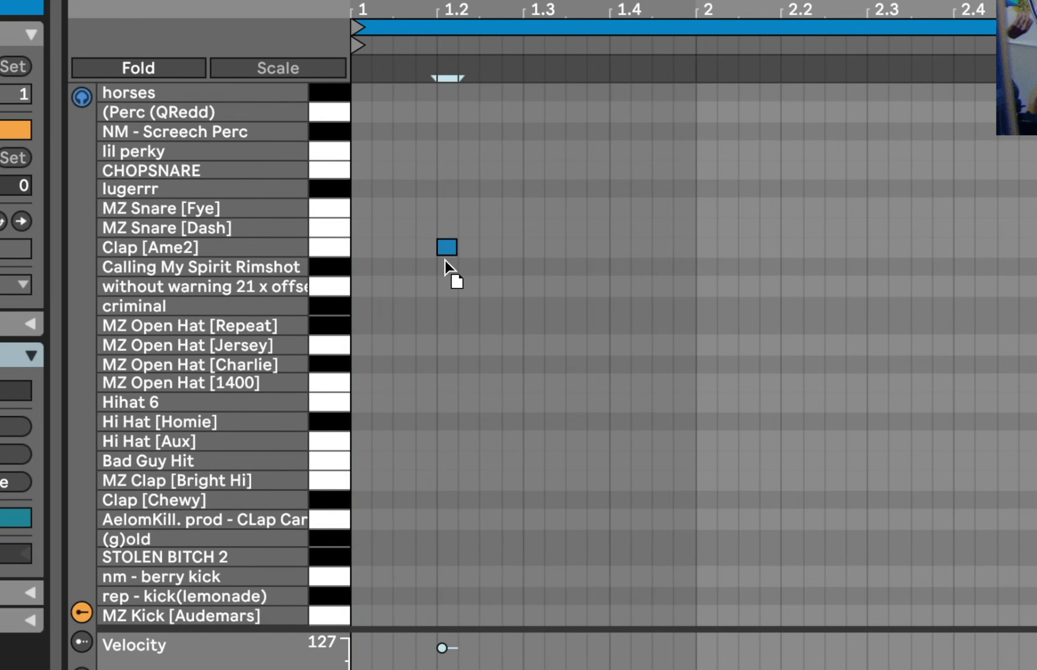
left_click_drag(445, 252, 445, 428)
left_click_drag(446, 477, 446, 486)
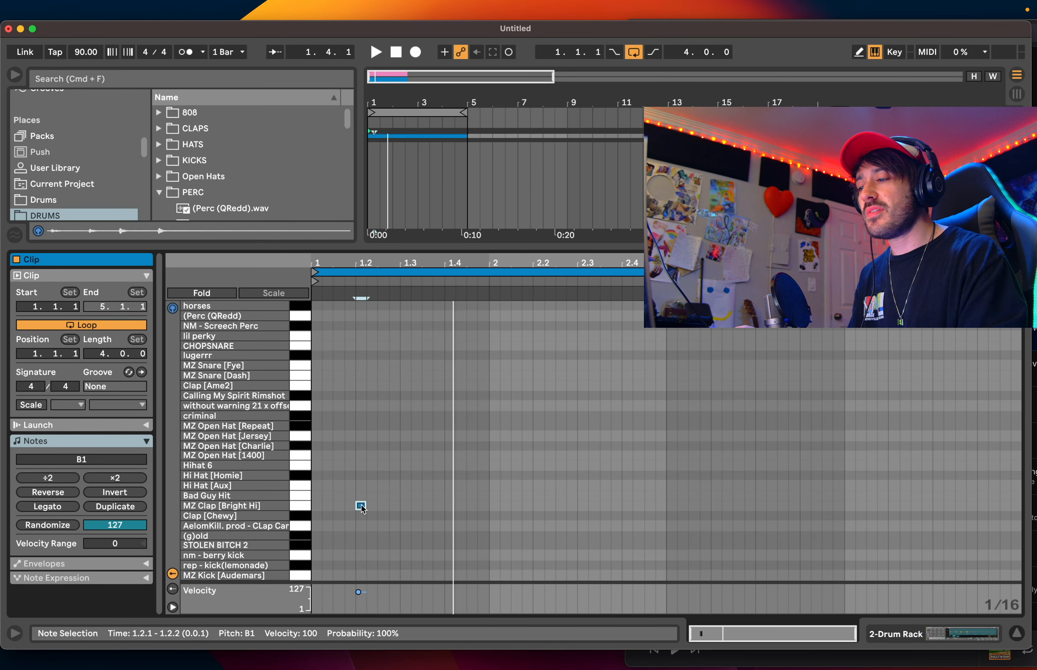
double_click(447, 507)
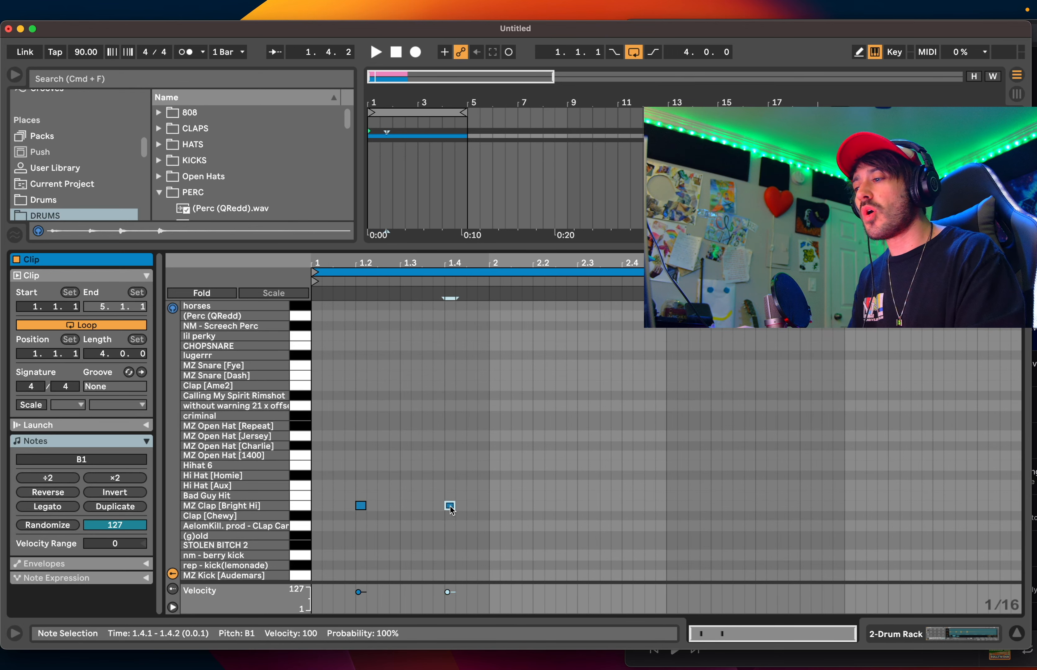
double_click(450, 506)
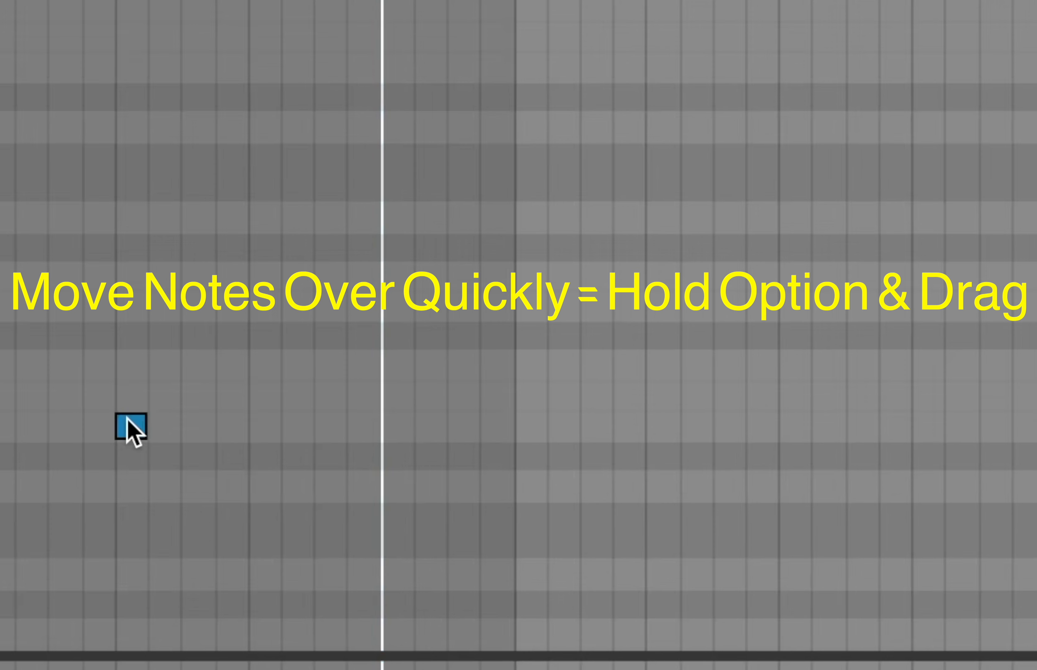
- Copy the MZ Clap [Bright Hi] note to 1.4, 2.2 and 2.4, duplicate bars 1-2 into bars 3-4, and play the loop
left_click_drag(361, 508, 449, 509)
left_click_drag(394, 433, 925, 433)
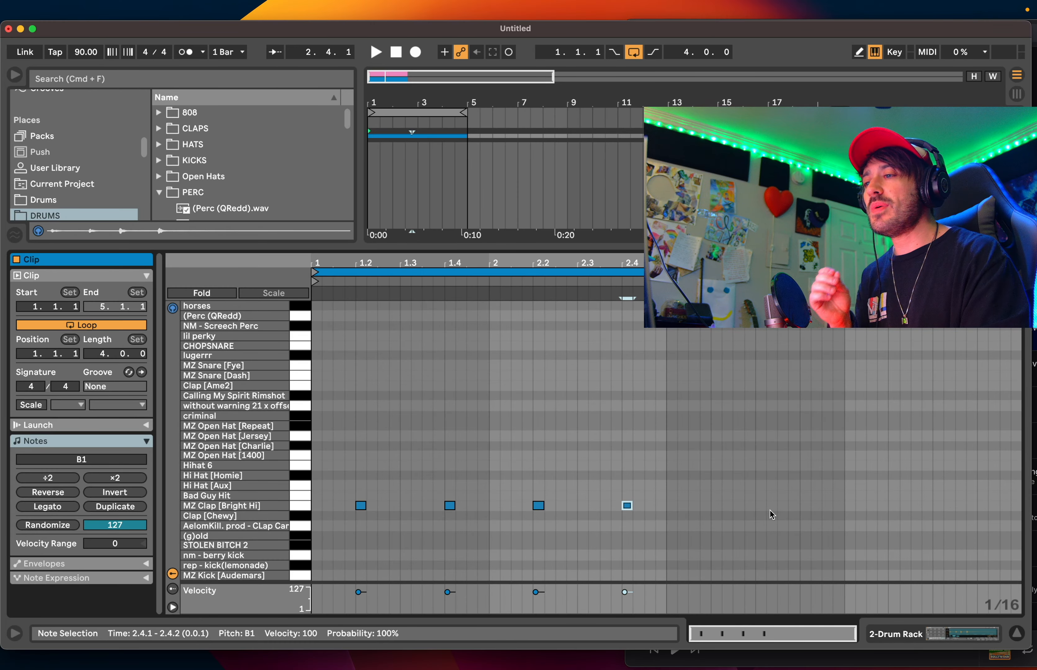
left_click_drag(665, 309, 314, 522)
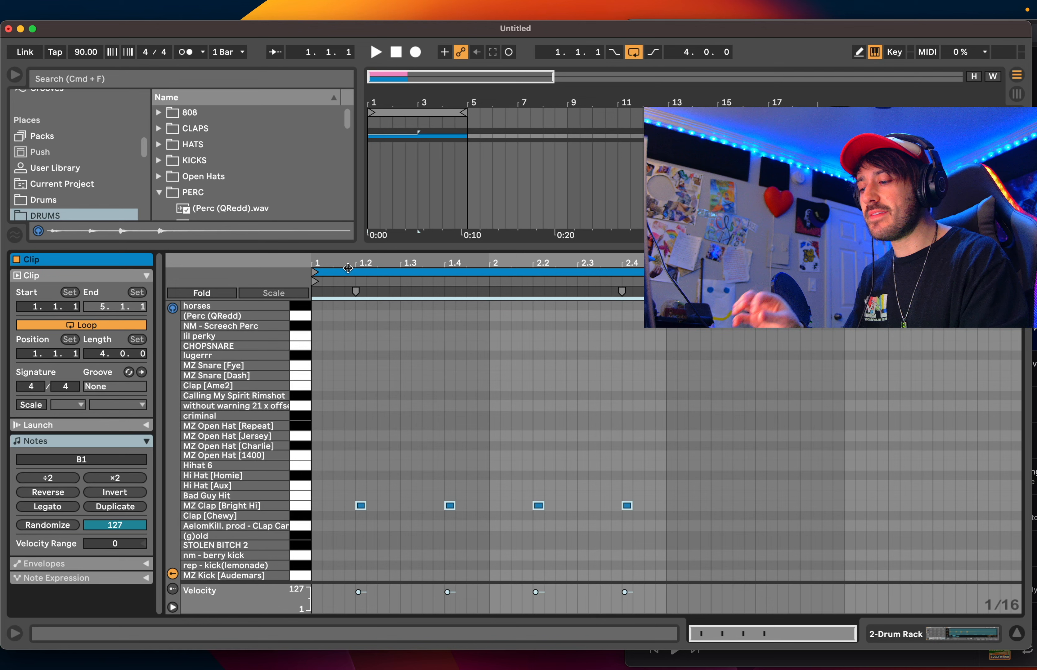
key("super+d")
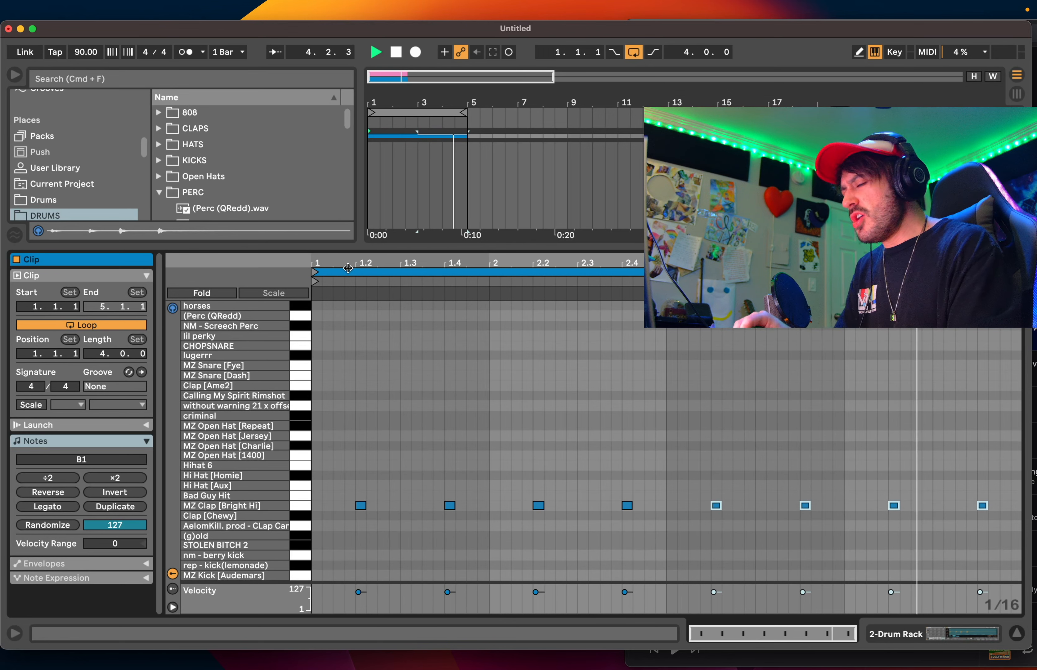
key("space")
- Reduce the claps to the two in bar 1, select that whole bar, and duplicate it into the following bars
left_click_drag(488, 384, 401, 476)
key("cmd+z")
left_click(298, 560)
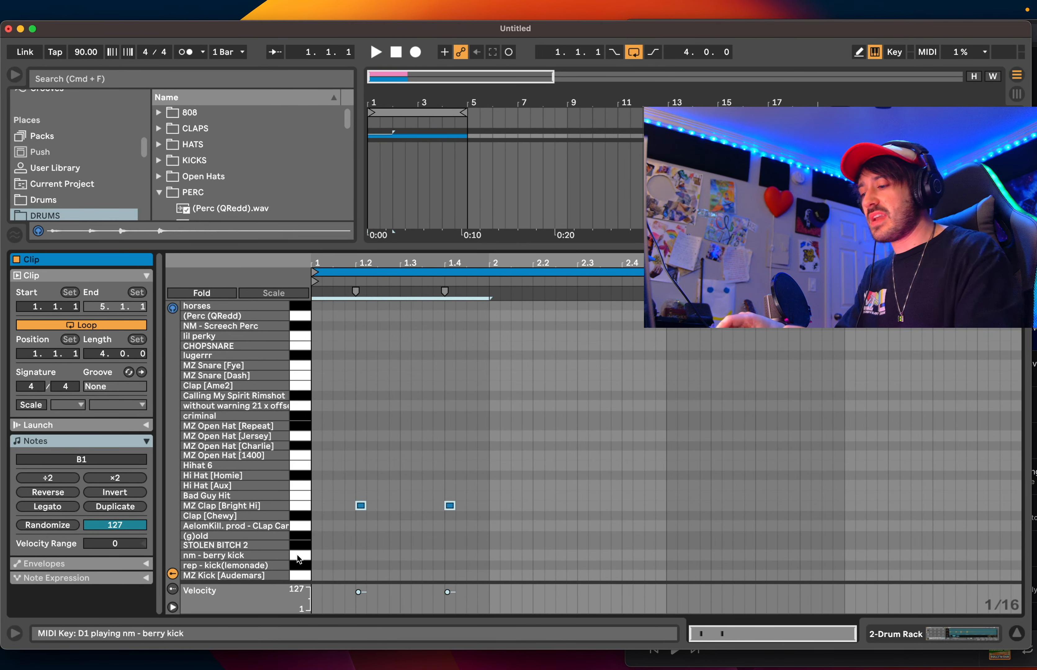
key("cmd+d")
key("cmd+d")
- Delete all the MZ Clap [Bright Hi] notes from the clip, including the one at 1.2
left_click_drag(664, 479, 443, 538)
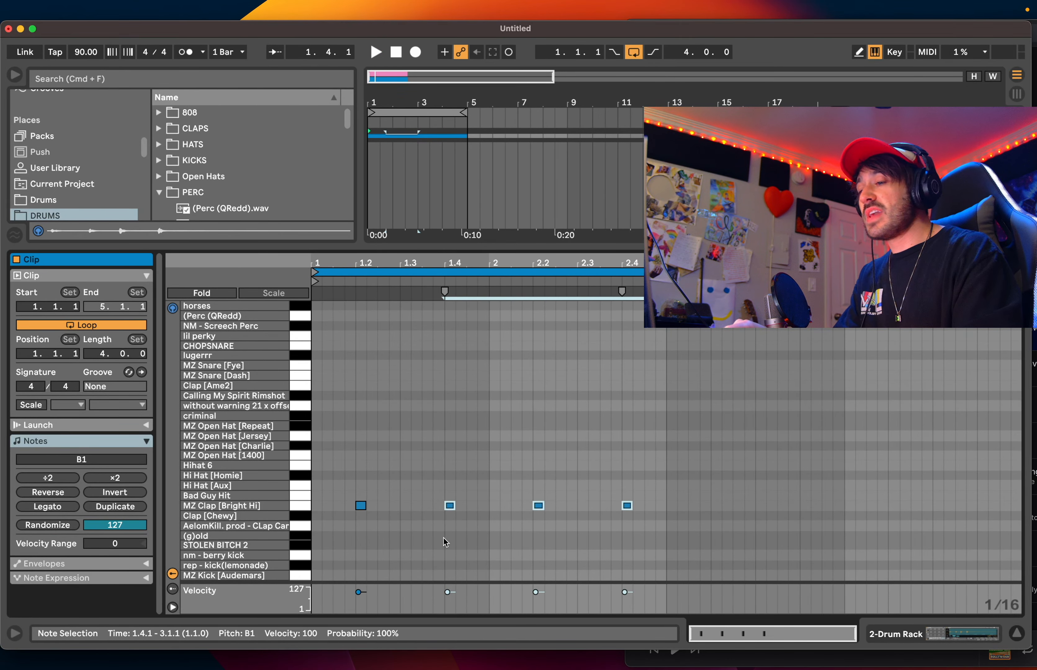
key("Delete")
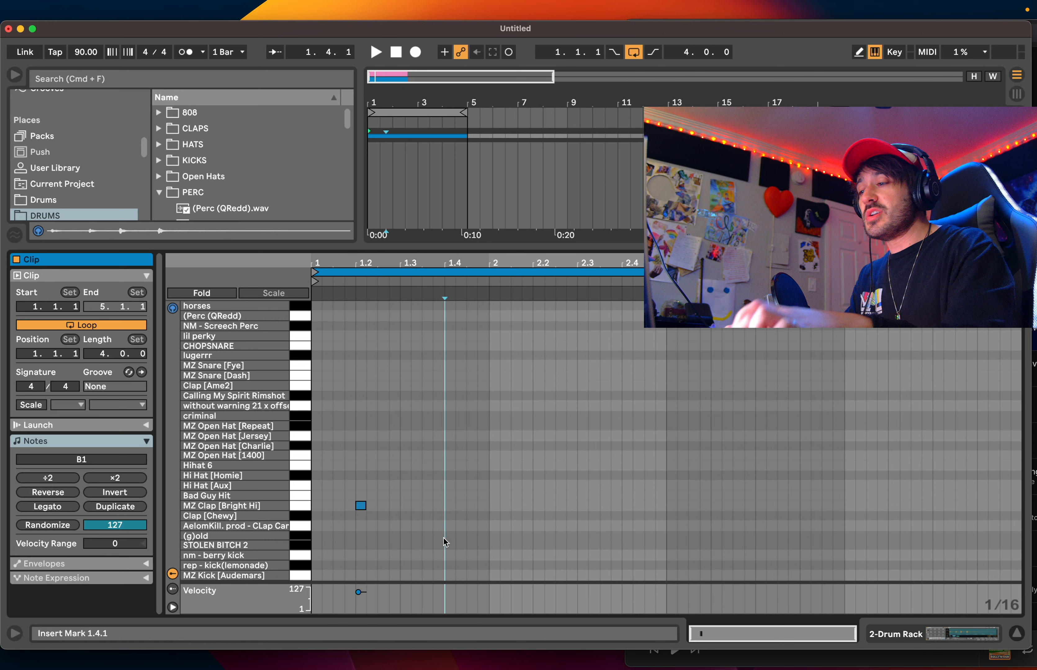
left_click(361, 507)
key("Delete")
left_click(362, 510)
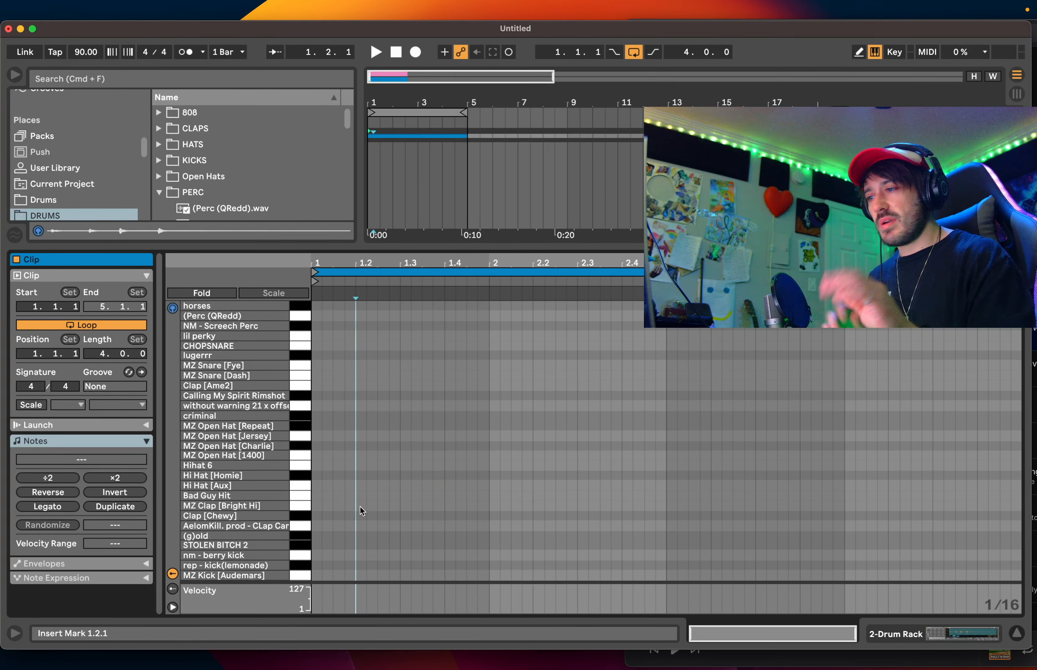
- Draw an MZ Clap [Bright Hi] note at 1.2, select the range 1.1.1-1.3.1, and duplicate it repeatedly across the four bars
double_click(360, 506)
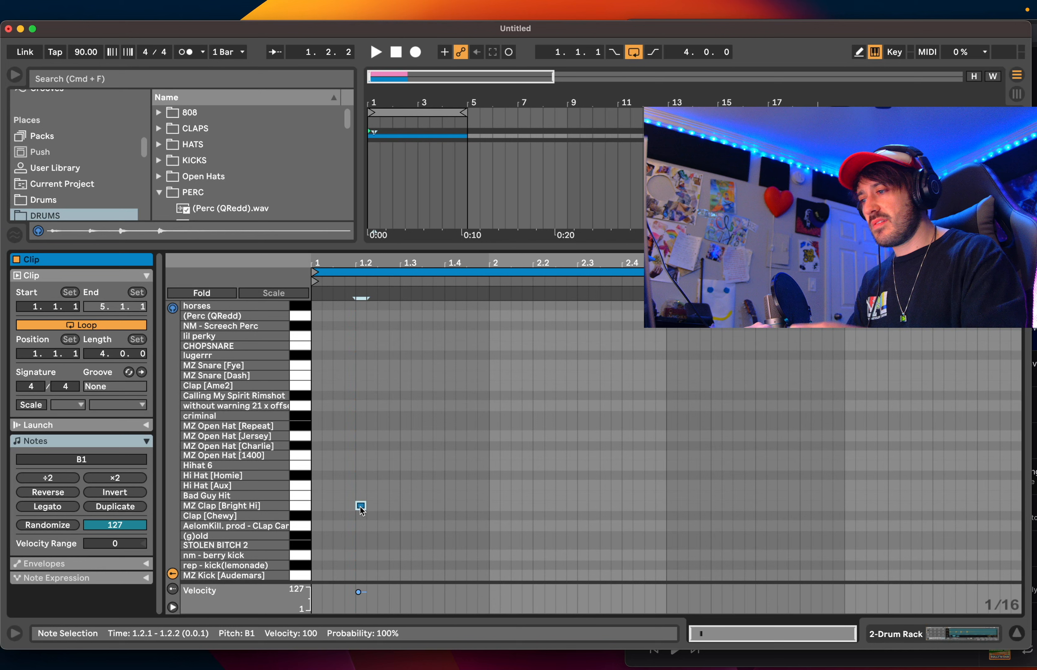
left_click(396, 479)
left_click_drag(397, 480, 283, 560)
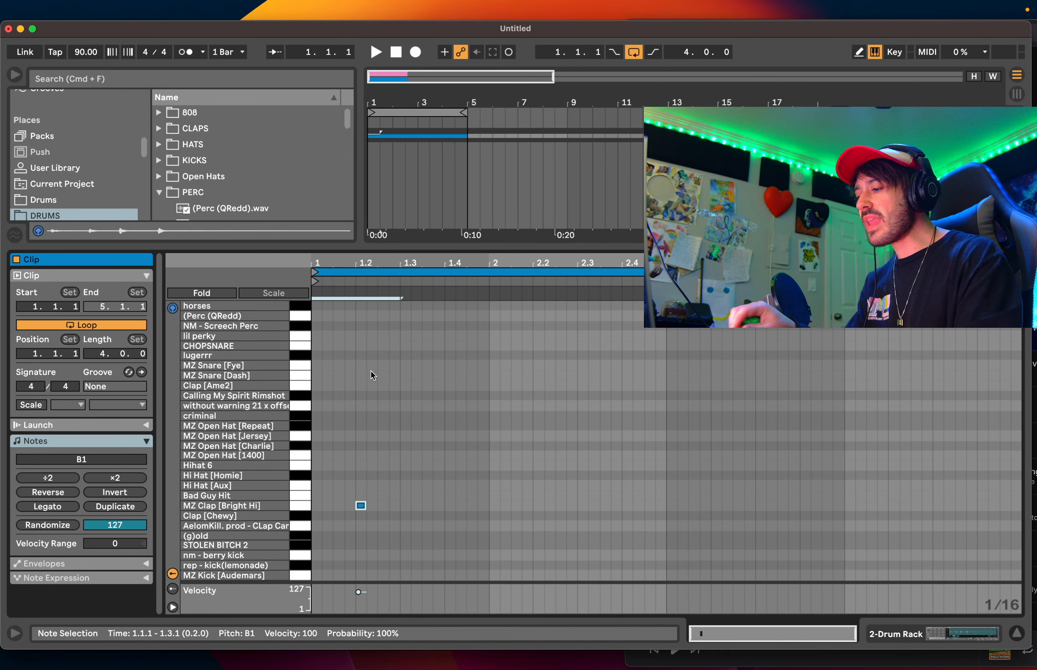
key("super+d")
key("super+d")
key("super+d")
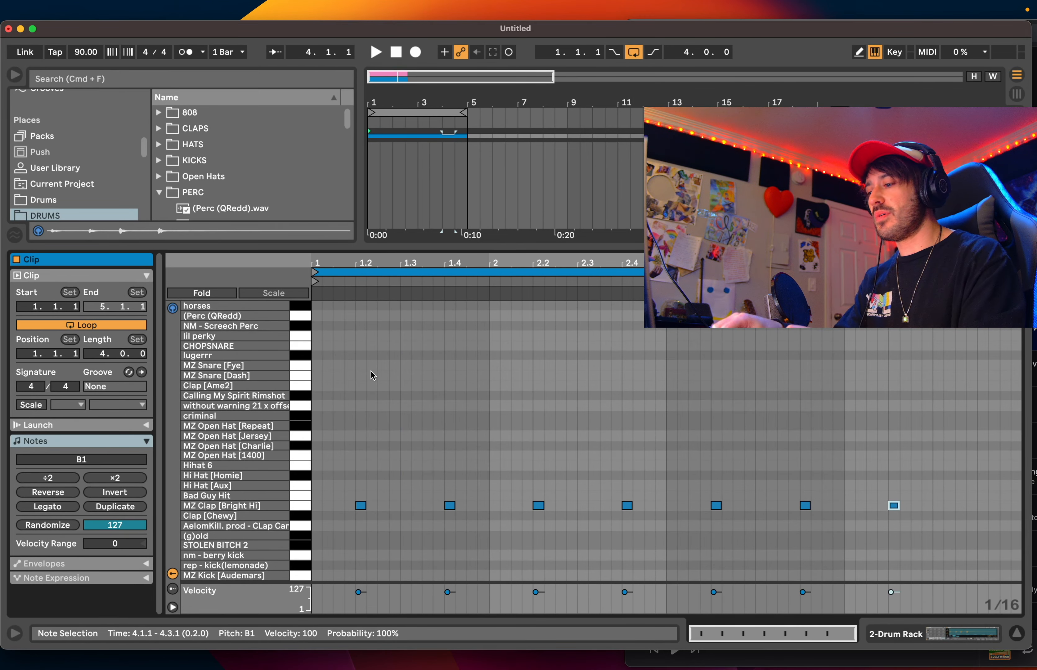
key("super+d")
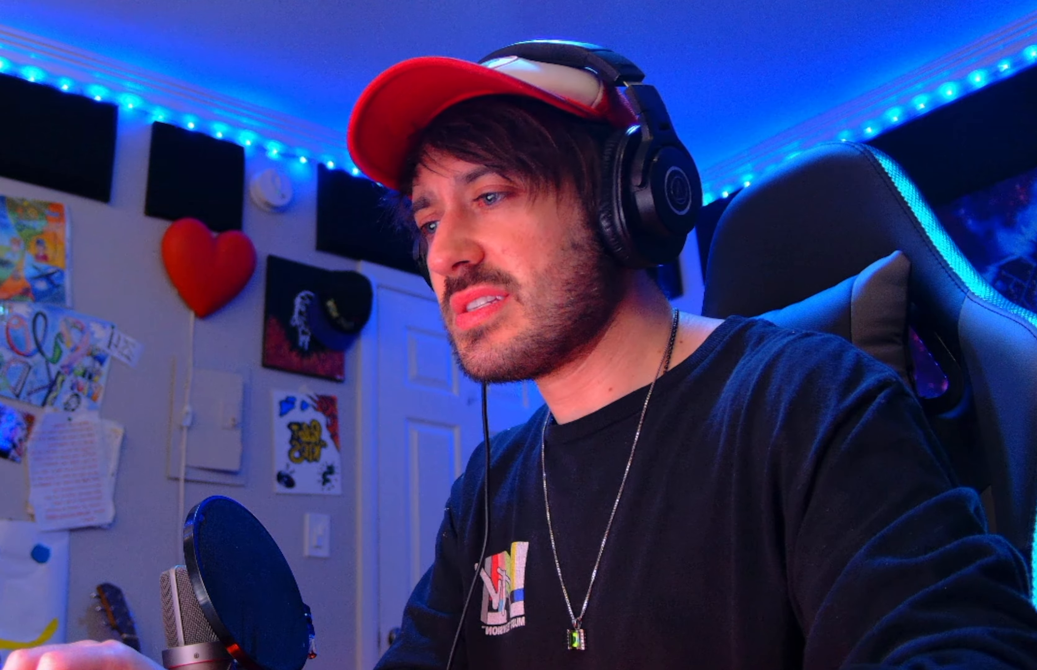
double_click(374, 450)
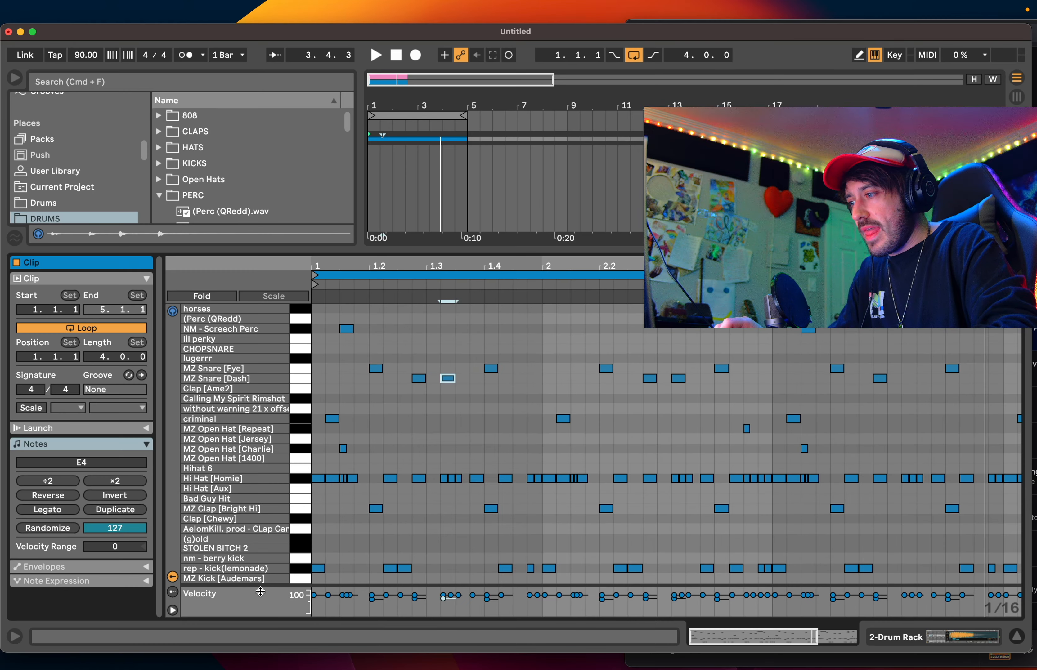
- Enlarge the velocity lane beneath the notes and bring the clap and kick rows into view
left_click(354, 596)
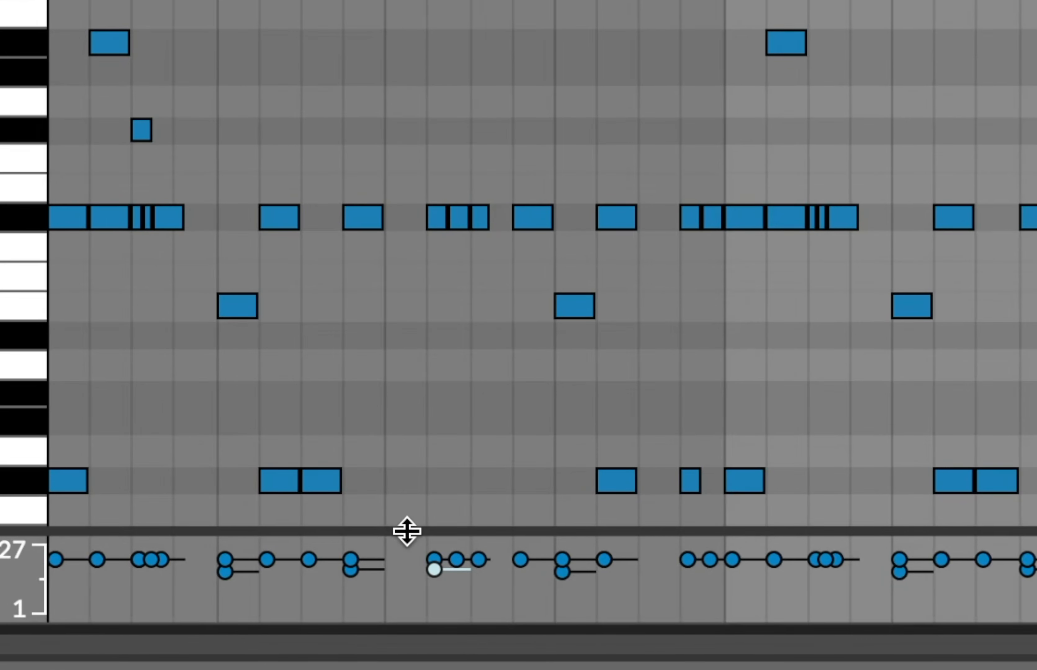
left_click_drag(403, 529, 400, 273)
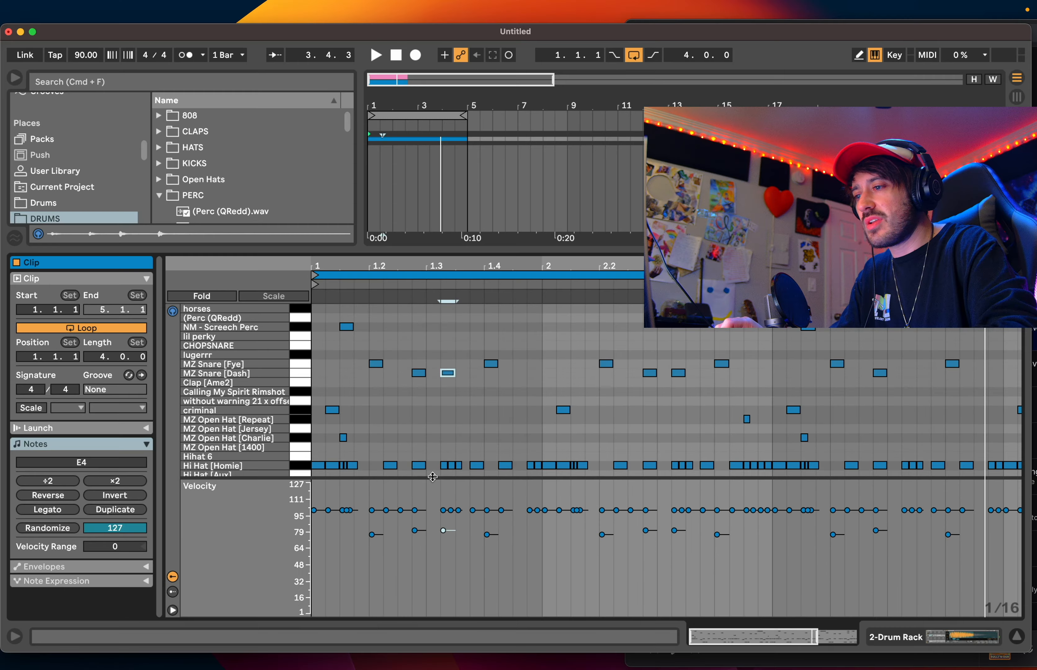
left_click_drag(433, 477, 438, 449)
scroll(439, 445, "down", 5)
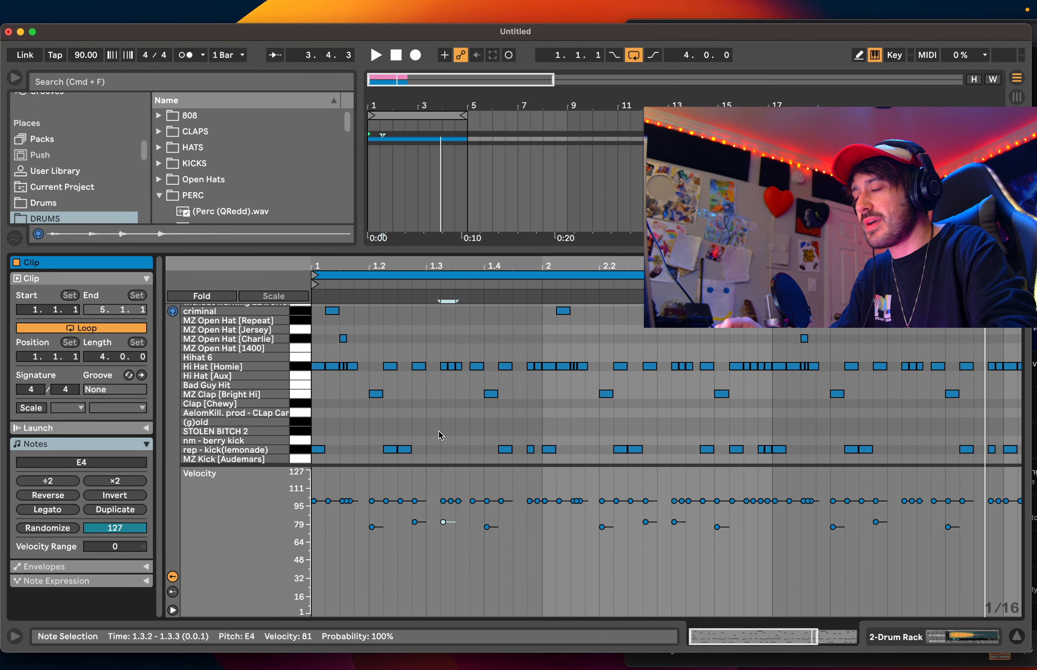
scroll(441, 436, "up", 1)
scroll(440, 435, "down", 1)
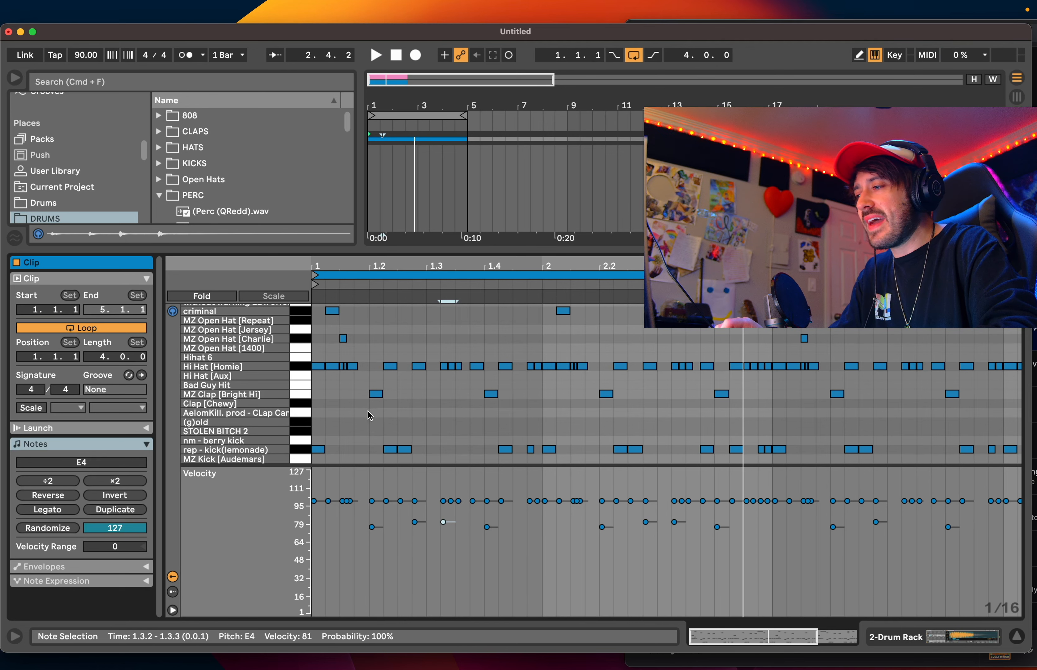
- Raise the velocity of the MZ Clap [Bright Hi] note at 1.2 to 104
left_click_drag(369, 418, 389, 389)
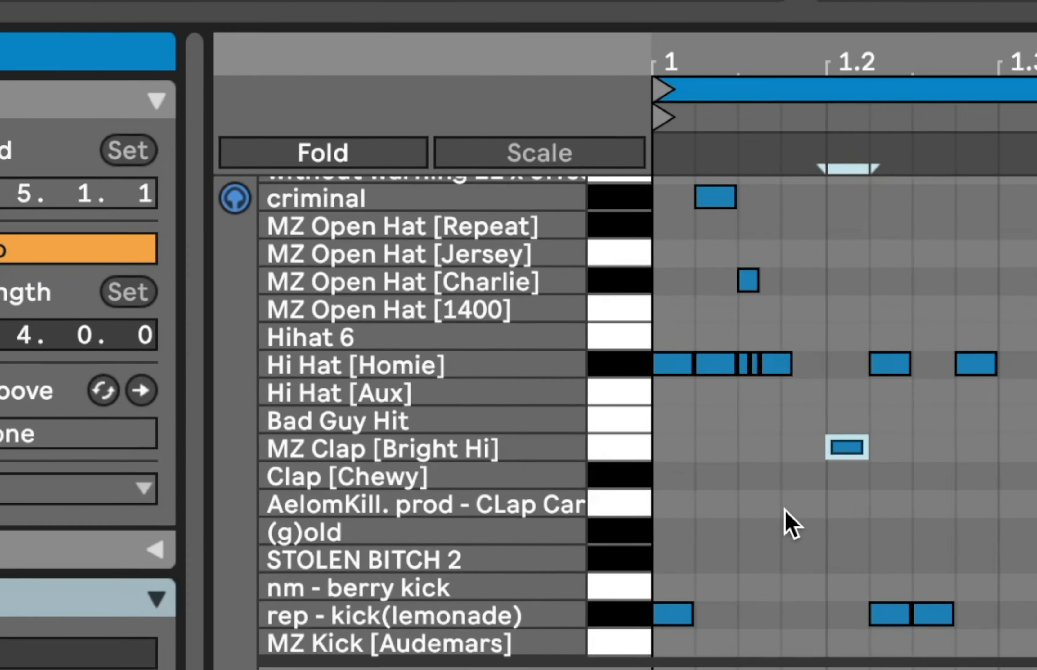
left_click(923, 580)
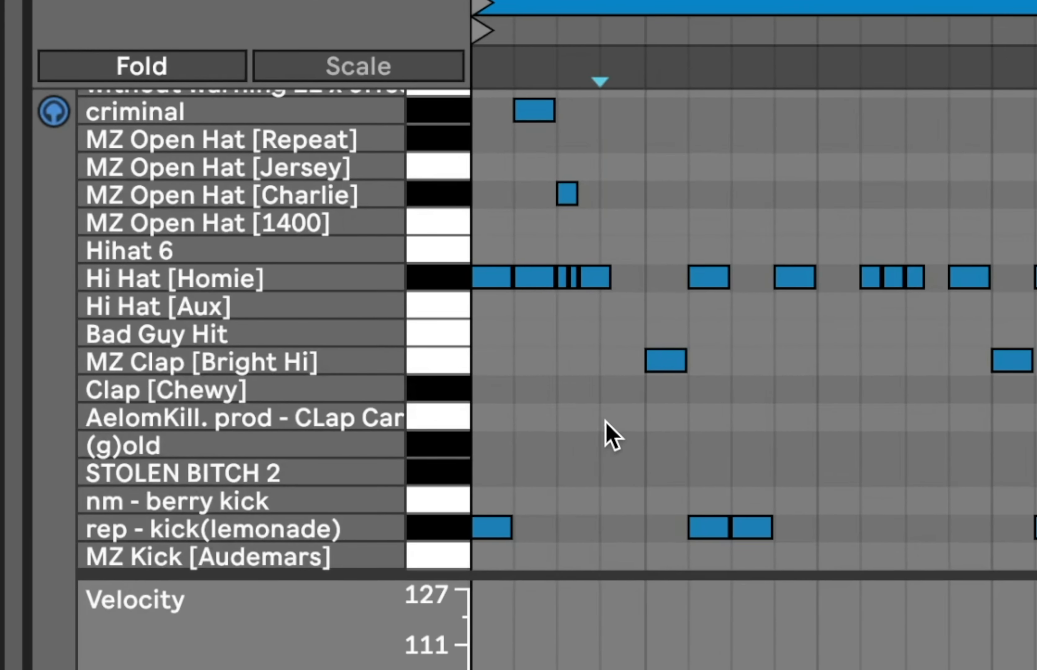
left_click_drag(605, 423, 706, 348)
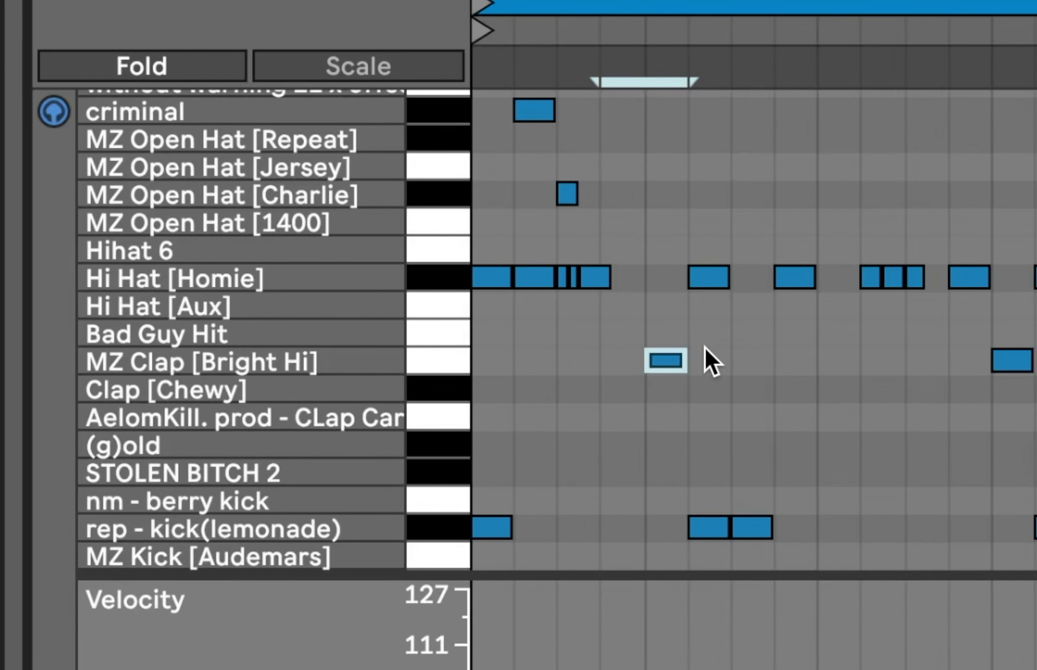
left_click_drag(594, 451, 699, 349)
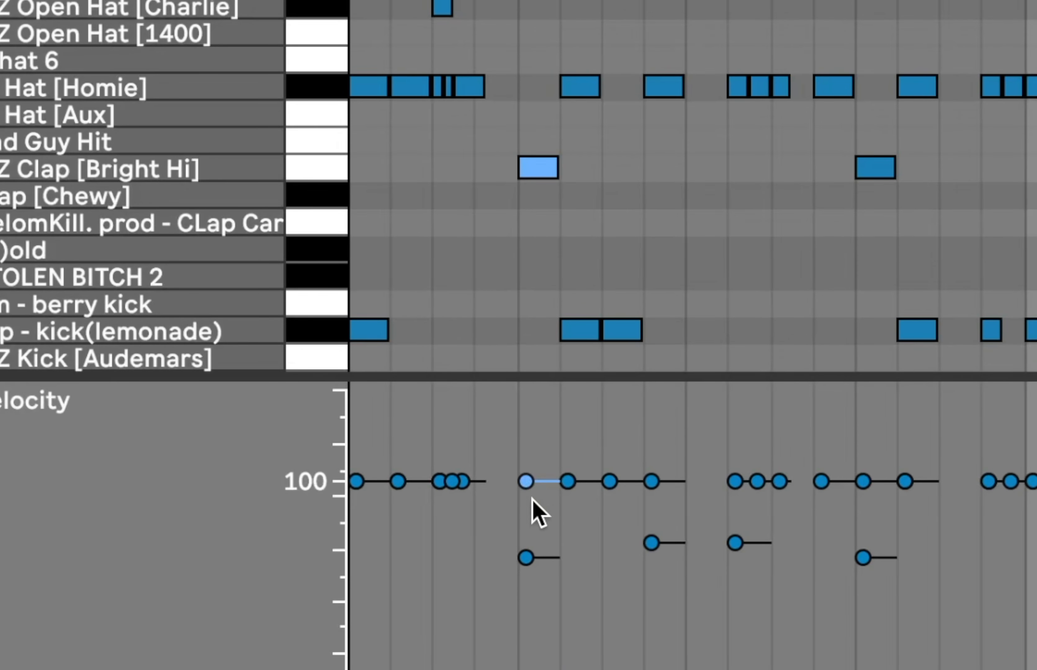
left_click(526, 481)
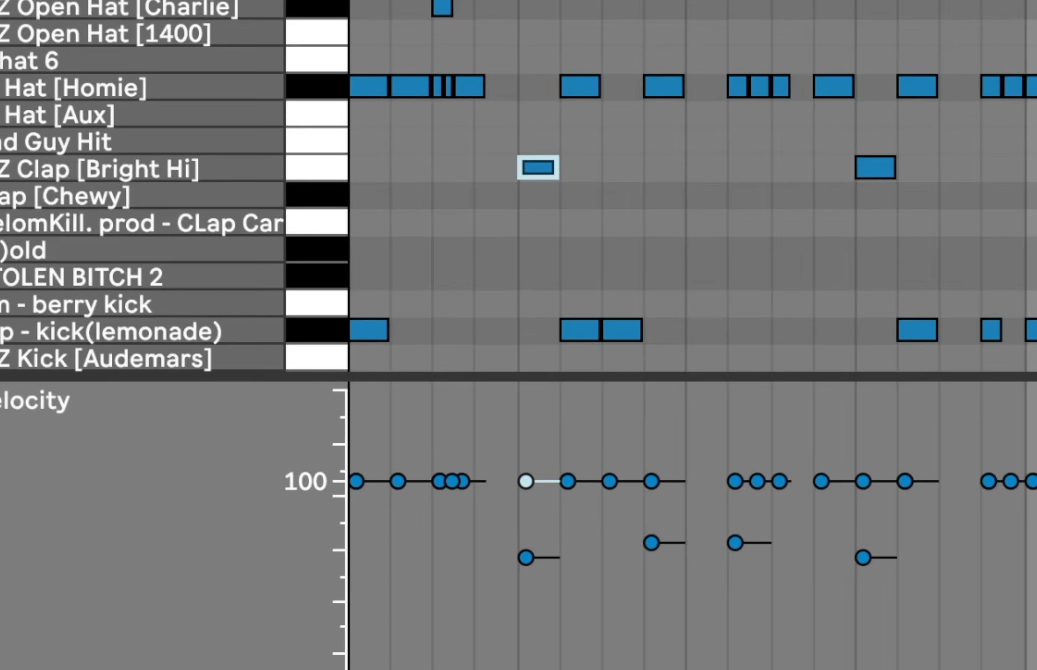
left_click_drag(526, 480, 526, 464)
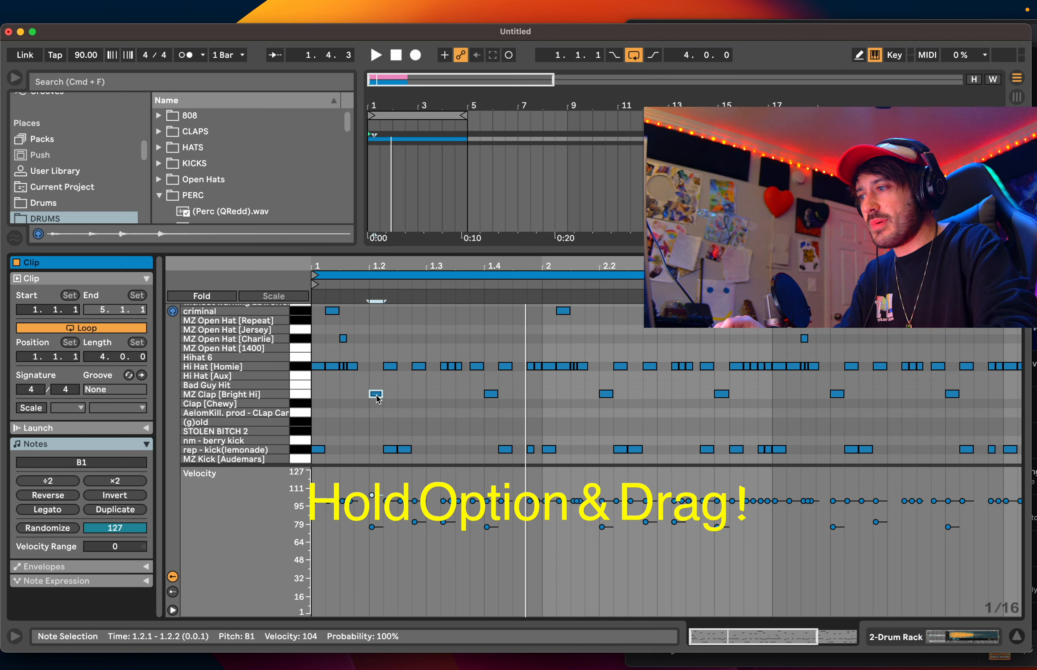
- Copy the velocity-104 clap note from 1.2 to 1.4, and duplicate bar 1's claps across bars 2 to 4
left_click_drag(378, 399, 489, 402)
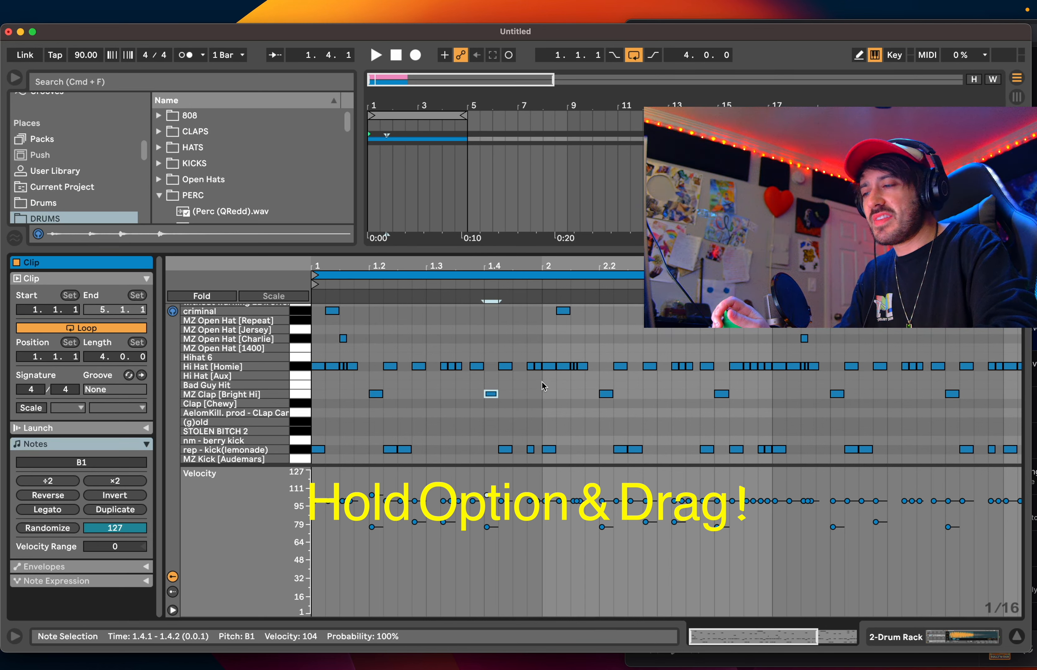
left_click_drag(542, 381, 329, 416)
key("super+d")
key("super+d")
key("super+d")
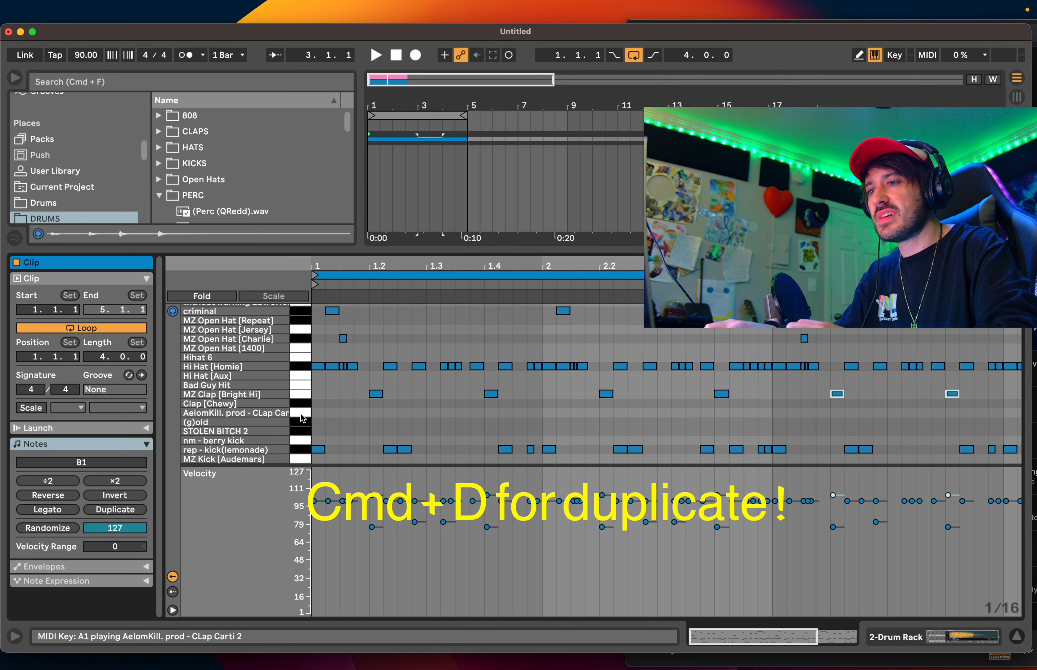
key("space")
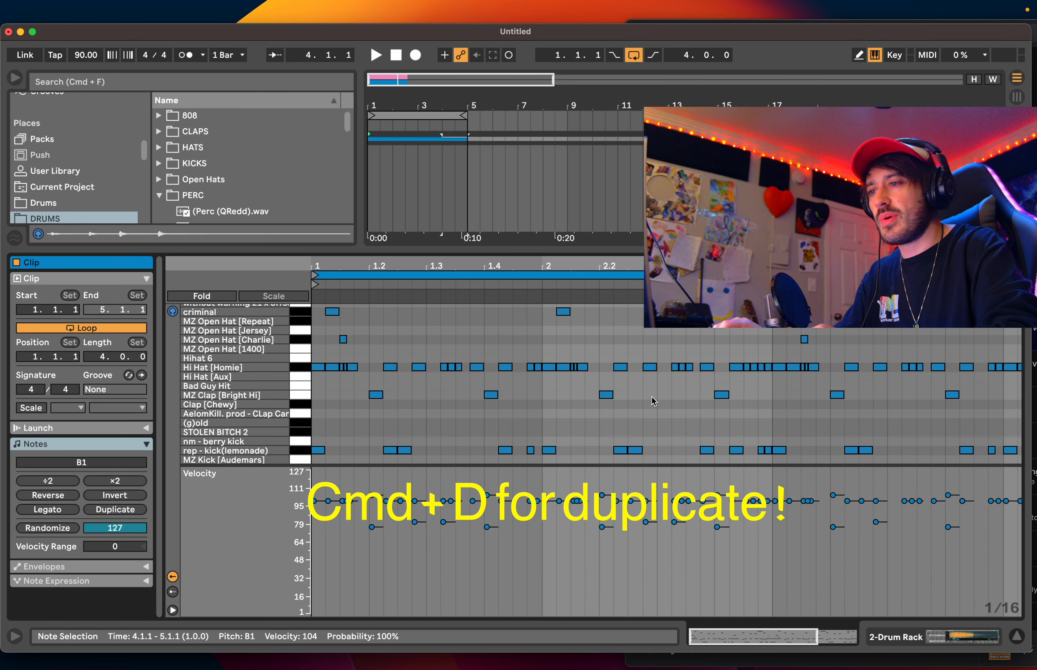
- Move the MZ Snare [Fye] note at 1.2 to the lugerrr row and play back the layered clap
scroll(416, 366, "up", 4)
scroll(417, 373, "down", 1)
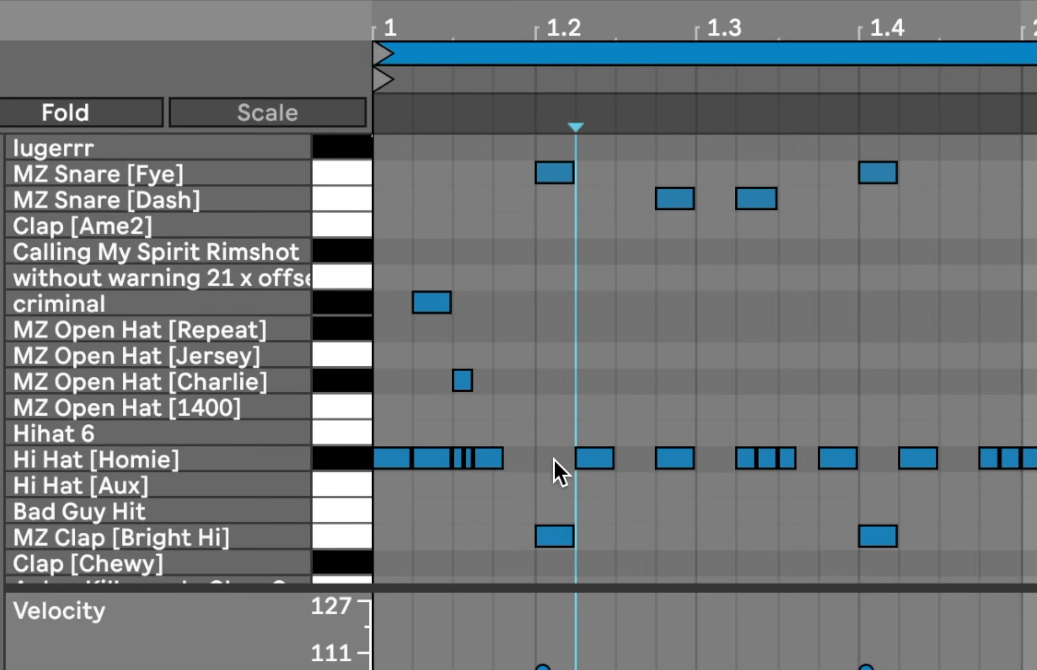
left_click(376, 447)
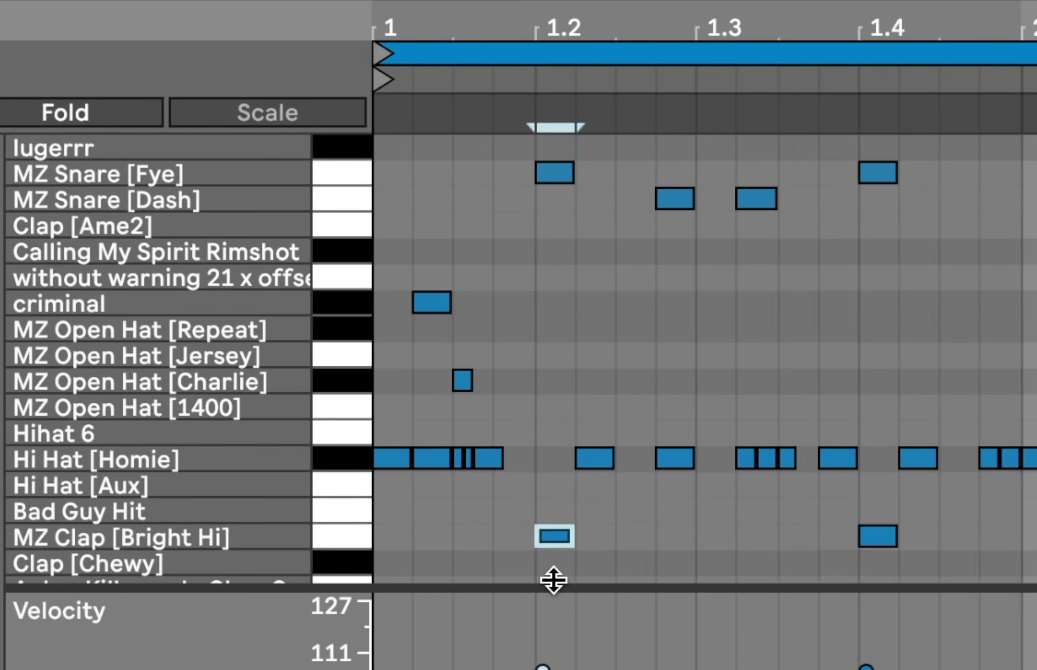
left_click_drag(552, 296, 545, 146)
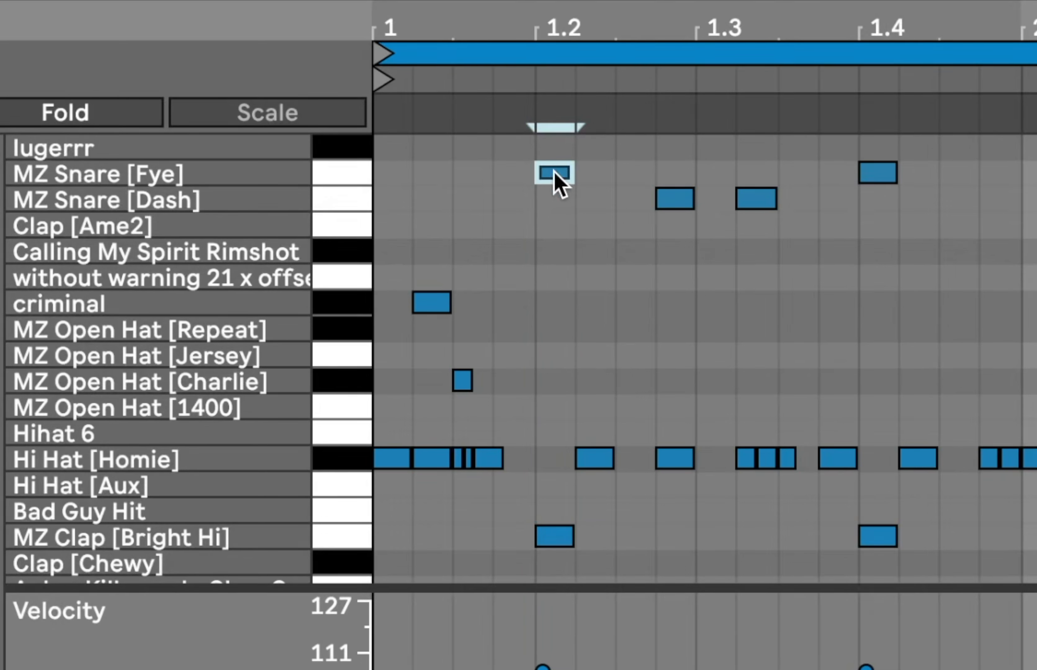
left_click_drag(557, 179, 551, 152)
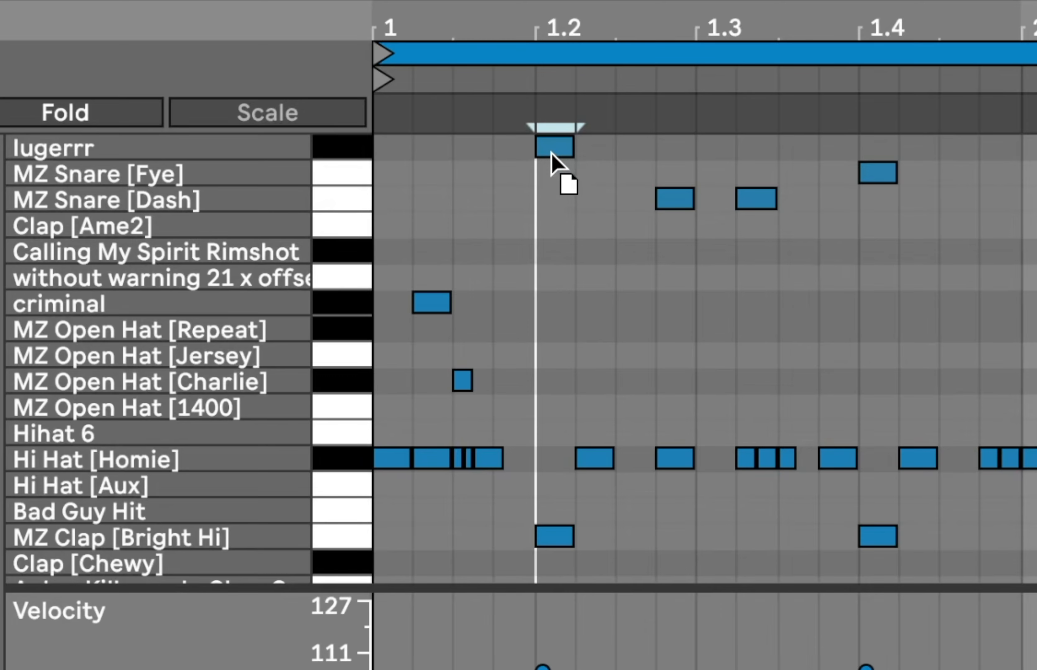
key("space")
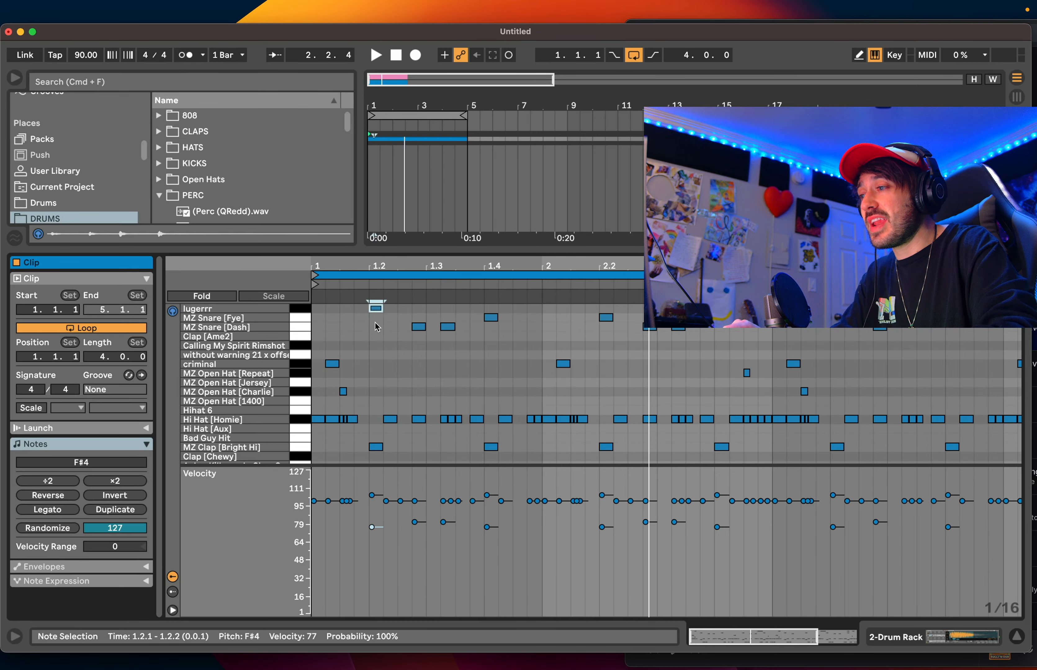
- Select the layered snare and clap notes at 1.2 and 1.4, and lower the 1.4 MZ Snare [Fye] note's velocity to 67
left_click(377, 448, "shift")
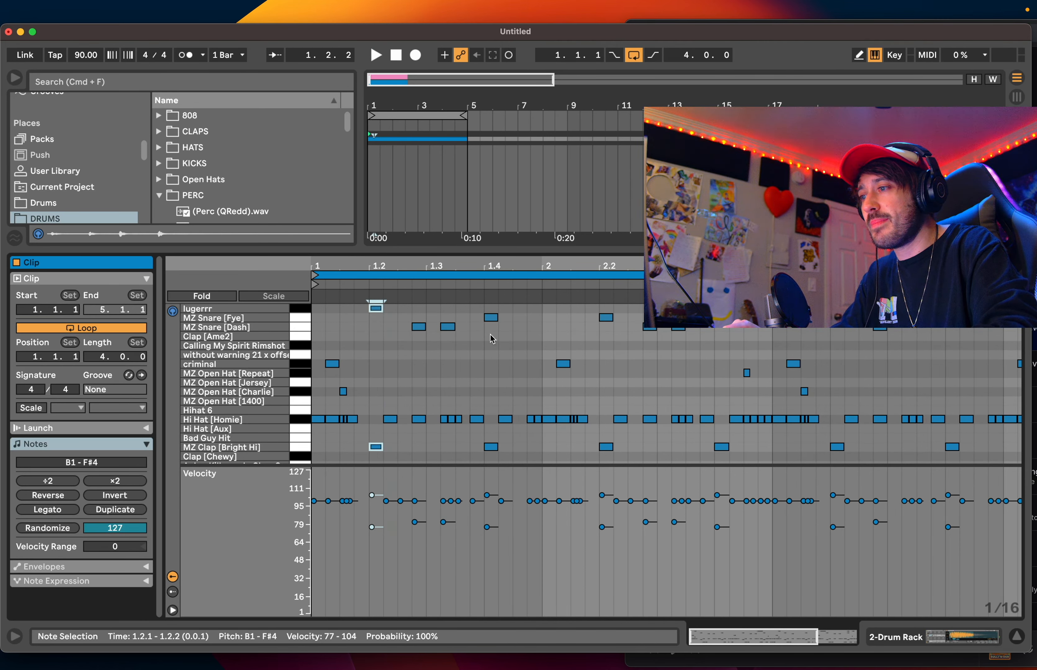
left_click(491, 318)
left_click(492, 447, "shift")
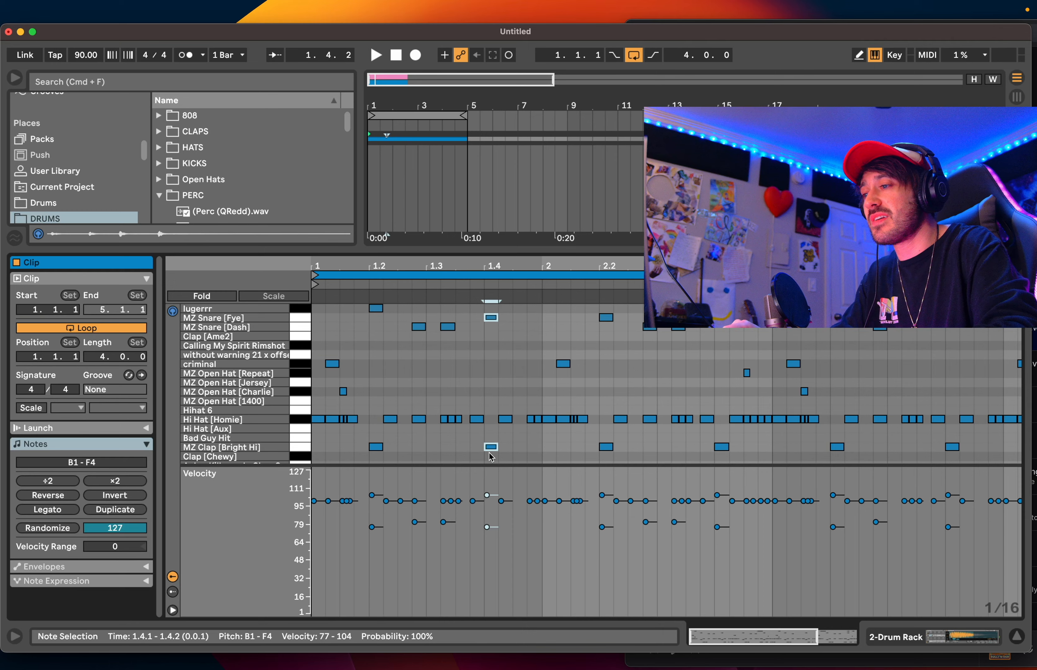
left_click(489, 351)
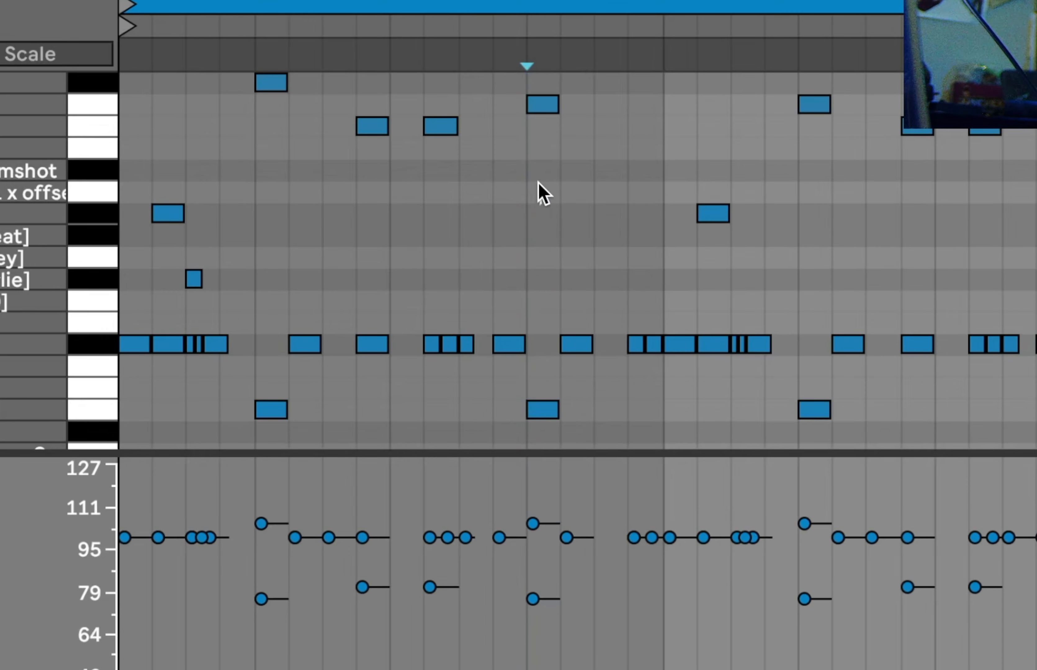
mouse_move(538, 203)
left_mouse_down()
mouse_move(534, 69)
mouse_move(540, 81)
left_mouse_up()
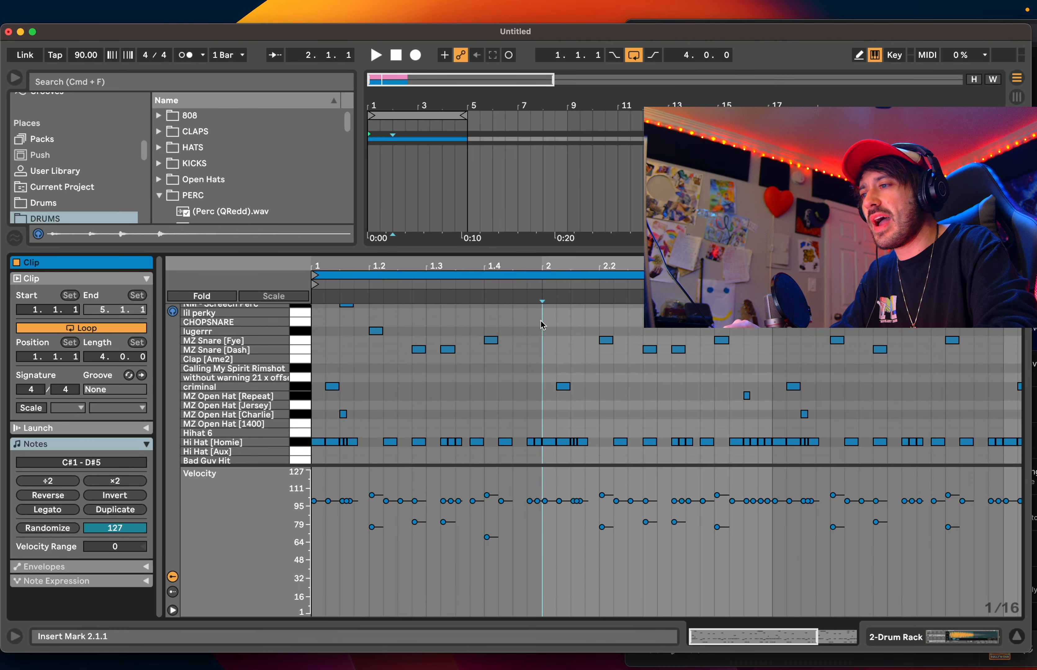
- Select bar 1's lugerrr note at 1.2 and MZ Snare [Fye] note at 1.4, and duplicate them across bars 2 to 4
left_click(610, 82)
left_click_drag(778, 316, 177, 357)
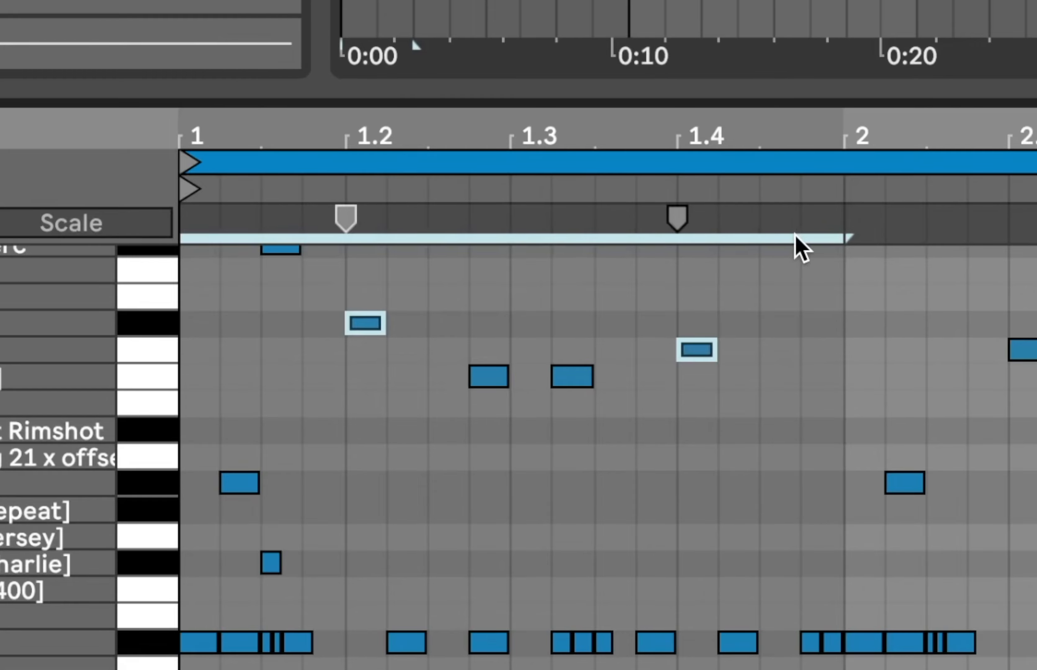
key("super+d")
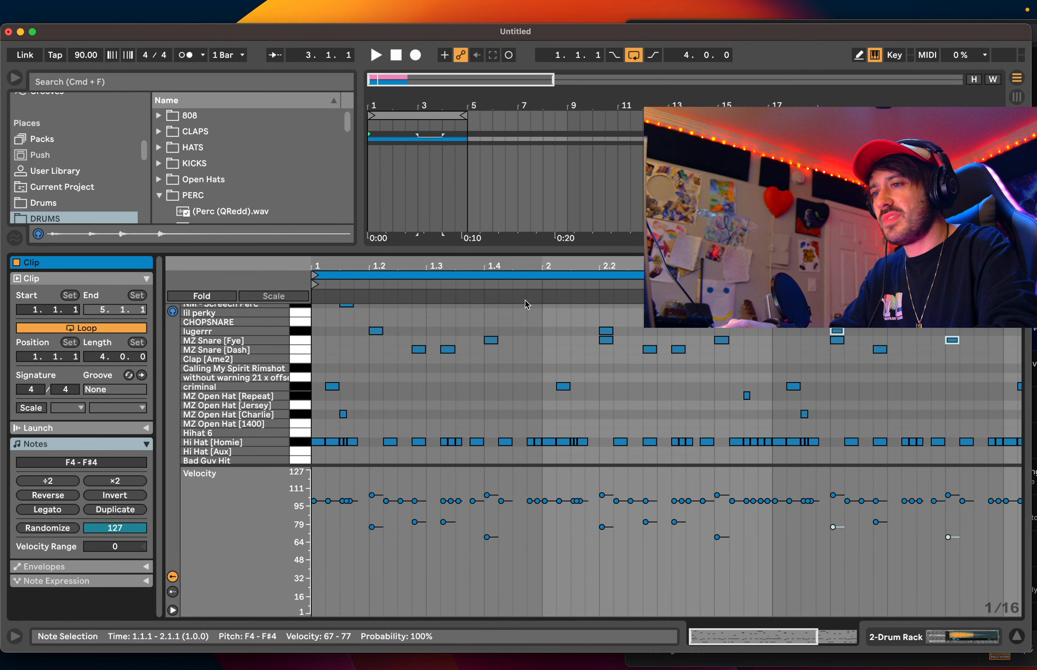
key("super+d")
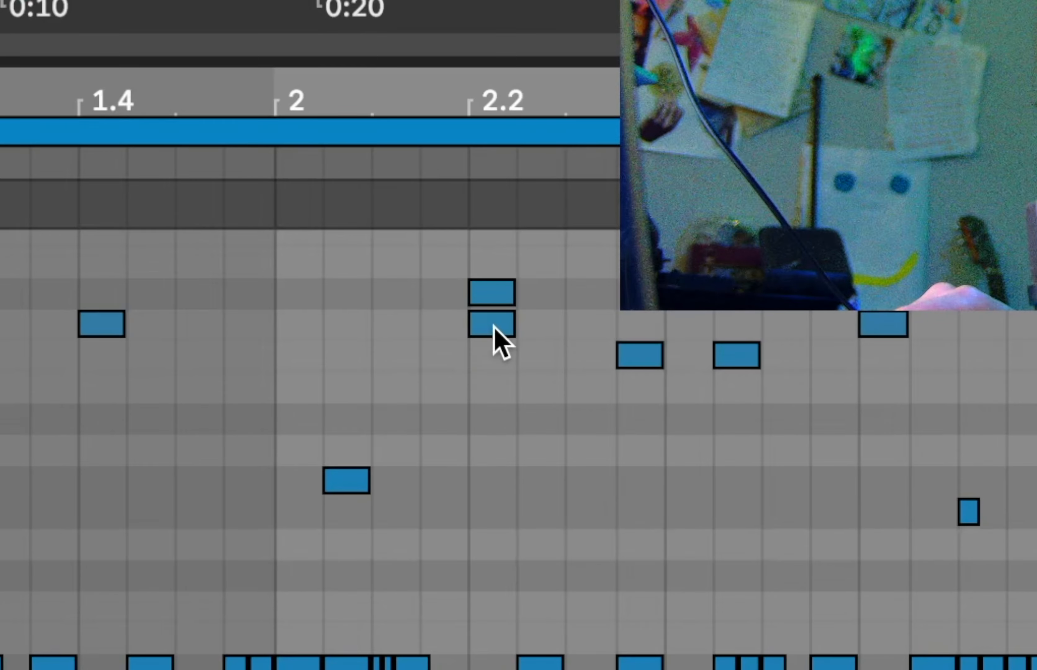
- Delete the leftover MZ Snare [Fye] notes at 2.2, 3.2 and 4.2 beneath the lugerrr notes
left_click(496, 331)
key("Delete")
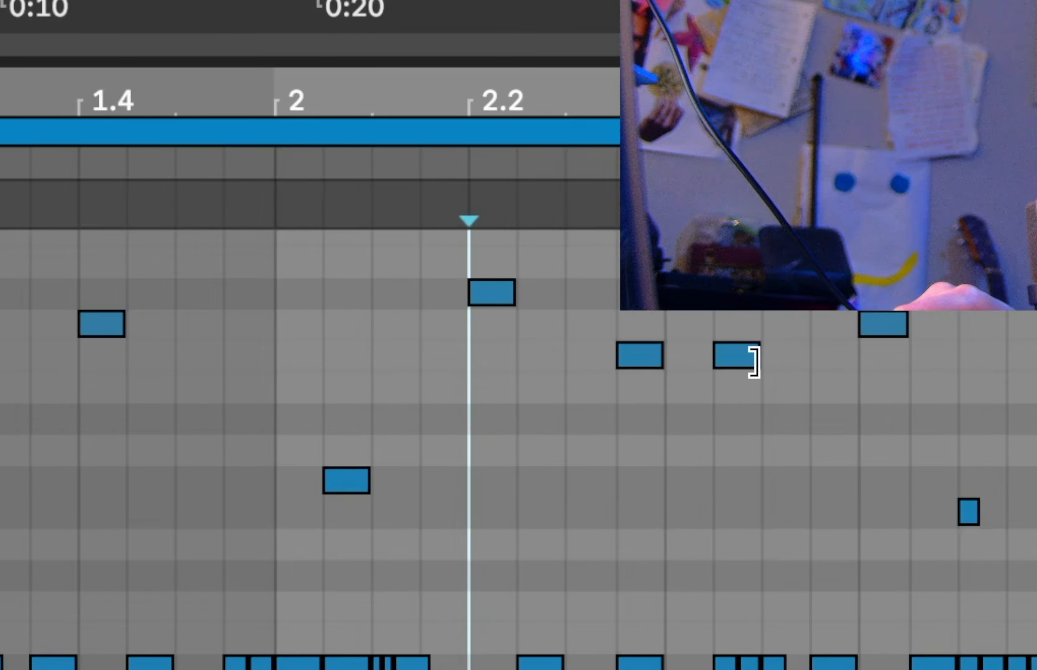
scroll(758, 366, "right", 10)
scroll(767, 376, "right", 10)
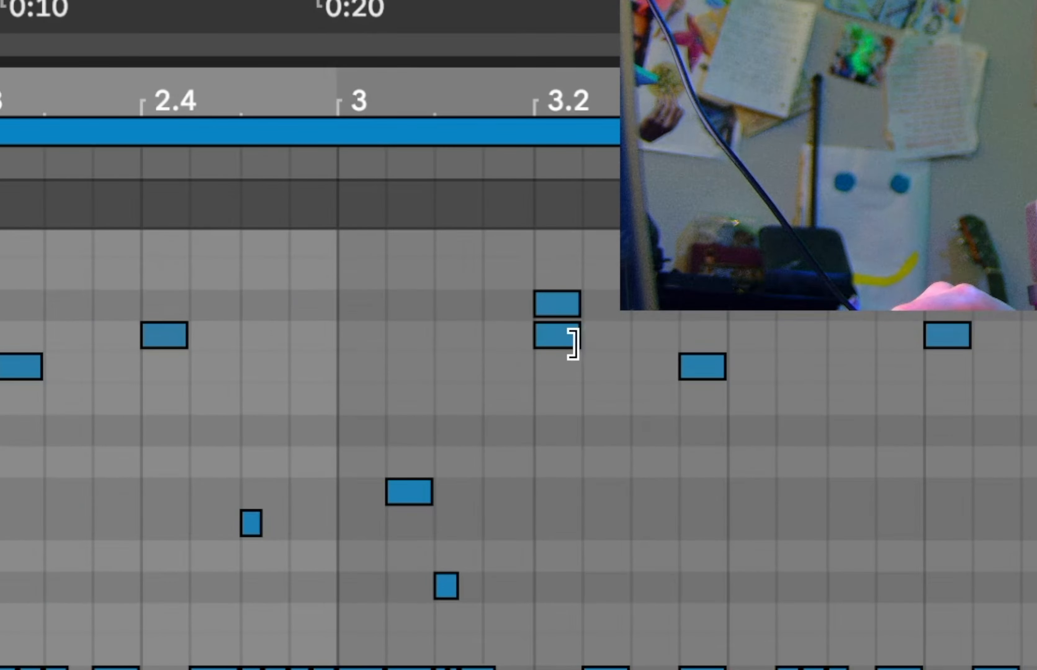
left_click(567, 347)
key("Delete")
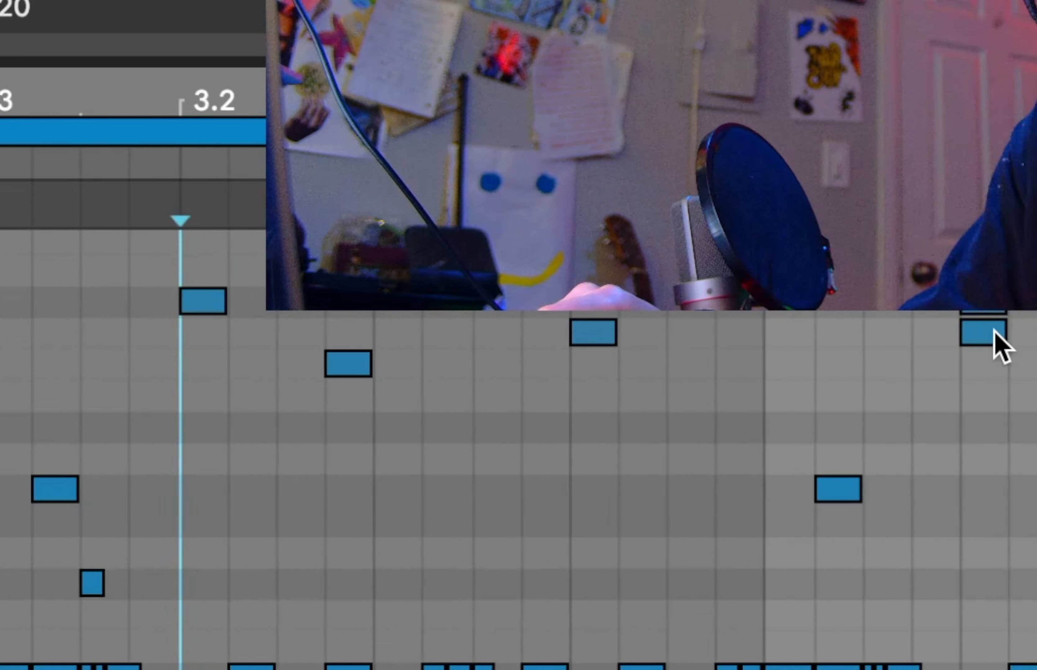
left_click(993, 336)
key("Delete")
scroll(770, 347, "left", 15)
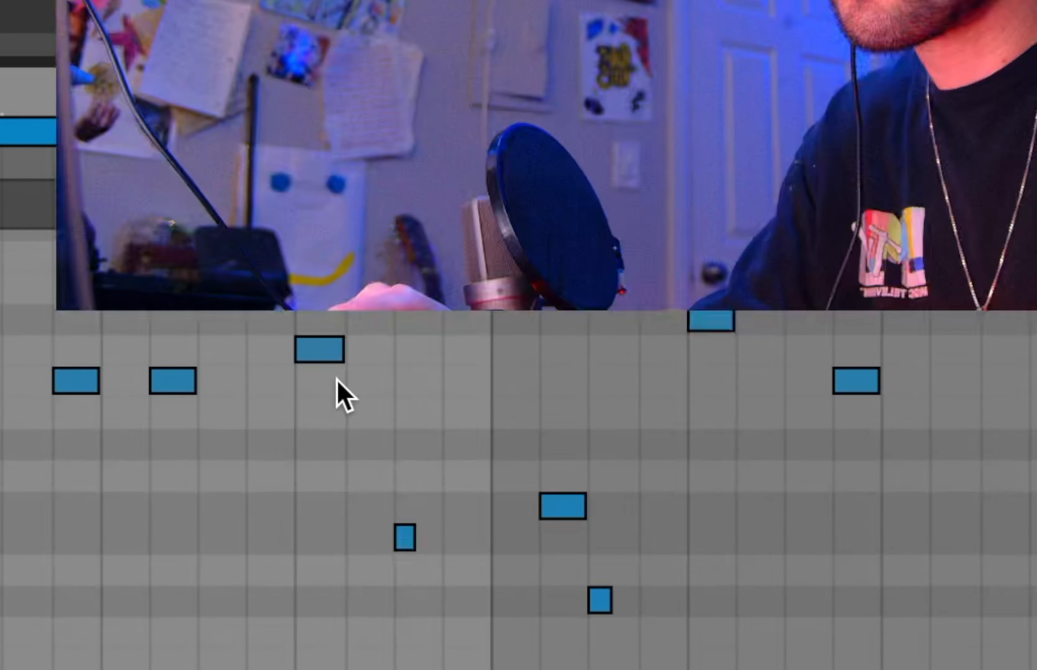
- Play back the four-bar drum pattern and show the Drum Rack's pads while it plays
key("space")
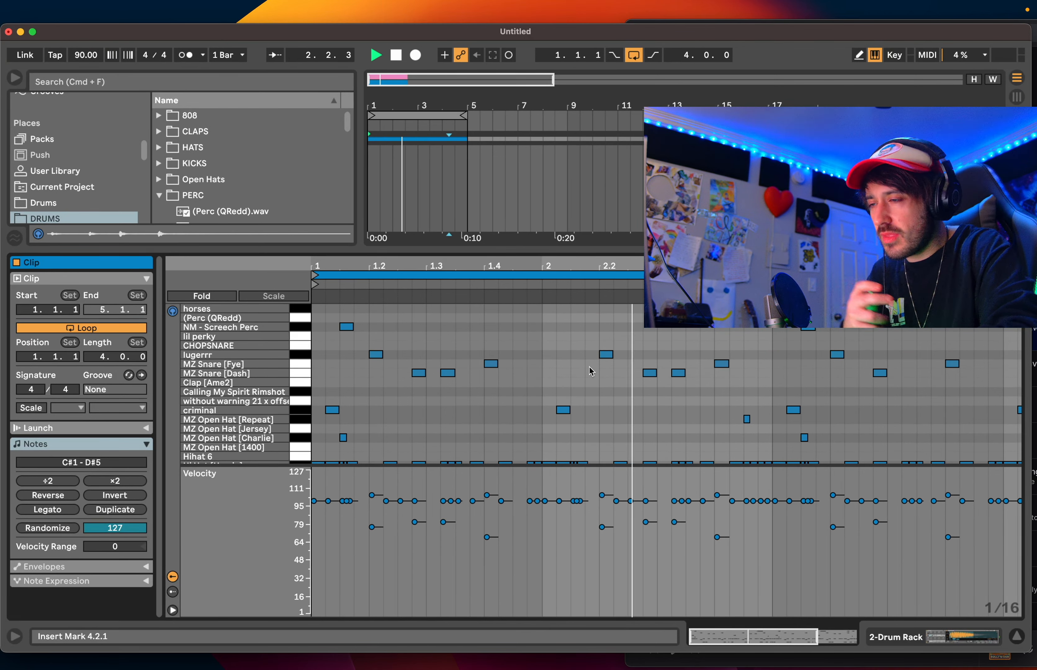
scroll(591, 371, "down", 3)
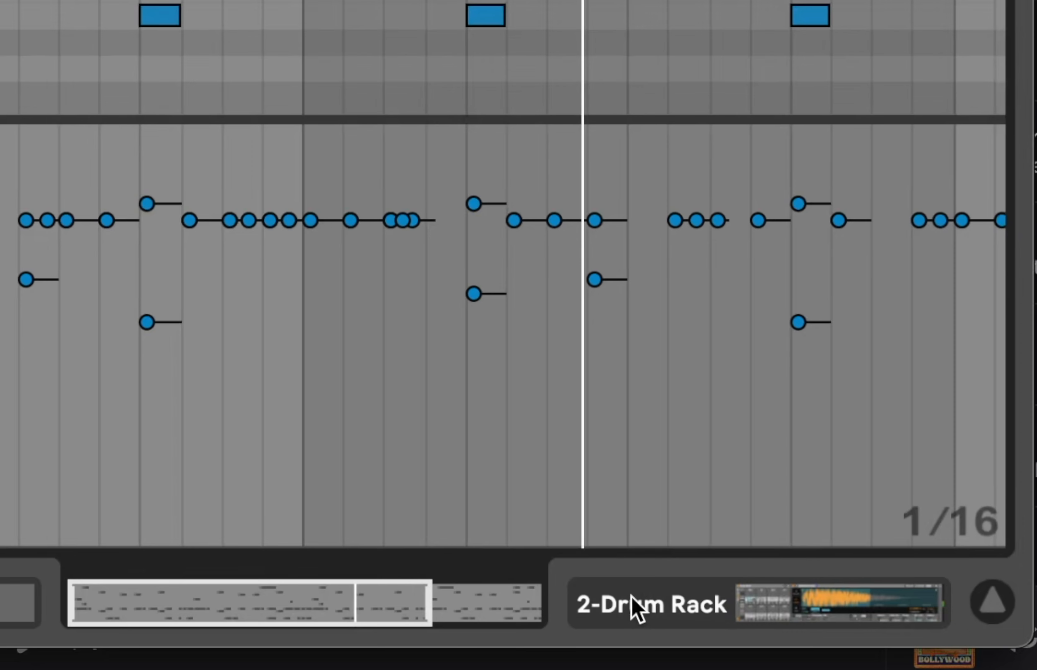
left_click(889, 638)
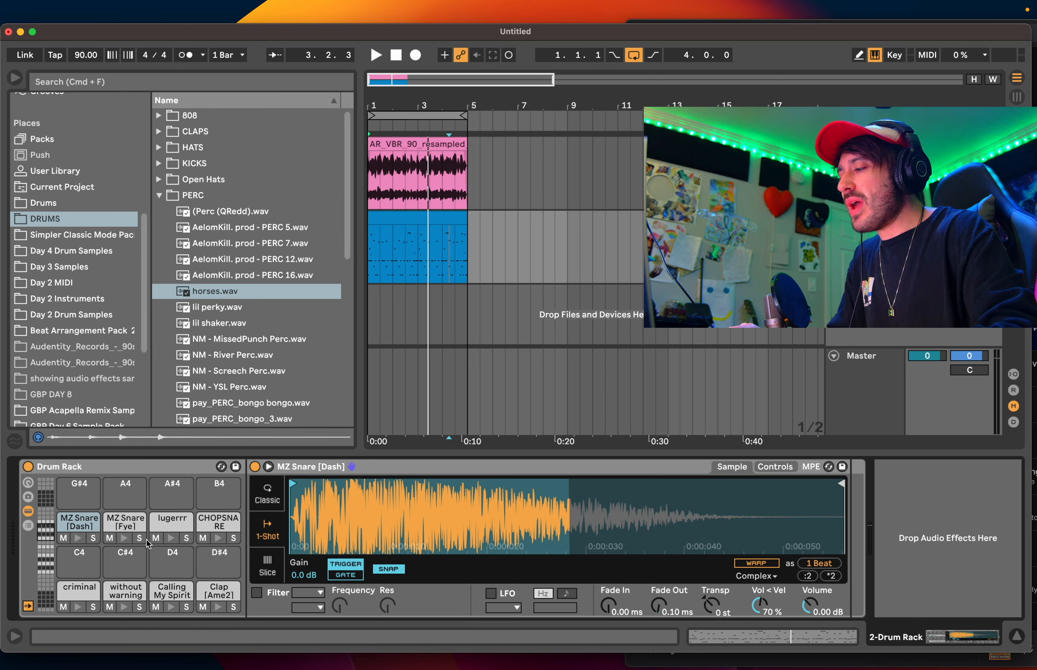
key("space")
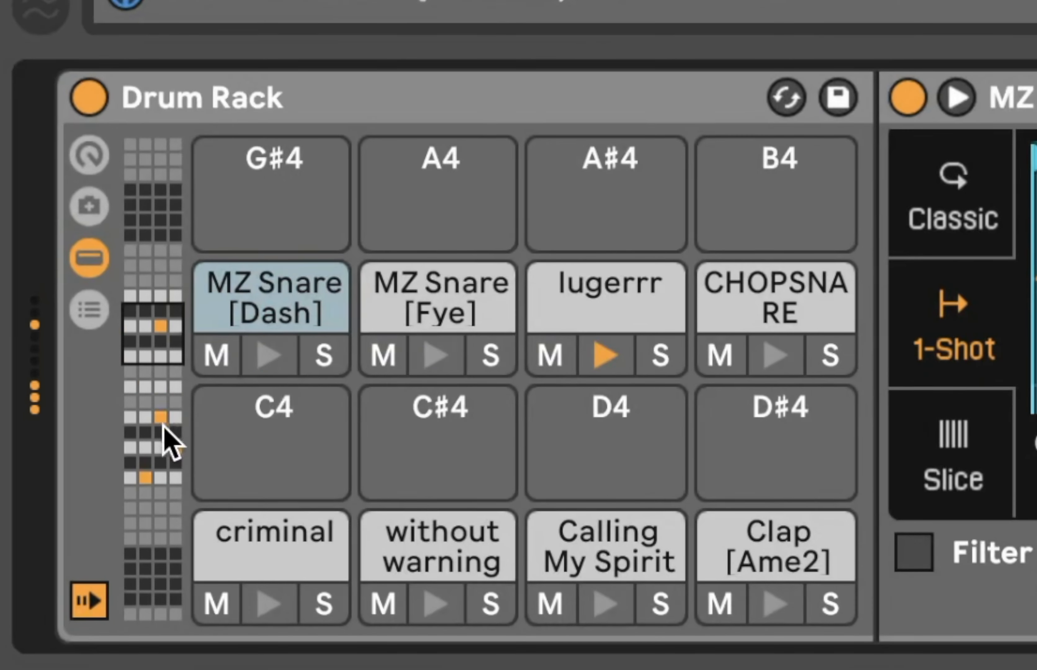
- Add EQ Eight to the Hi Hat [Homie] pad and set its band 1 to 272 Hz with a Q of 0.63
left_click(164, 413)
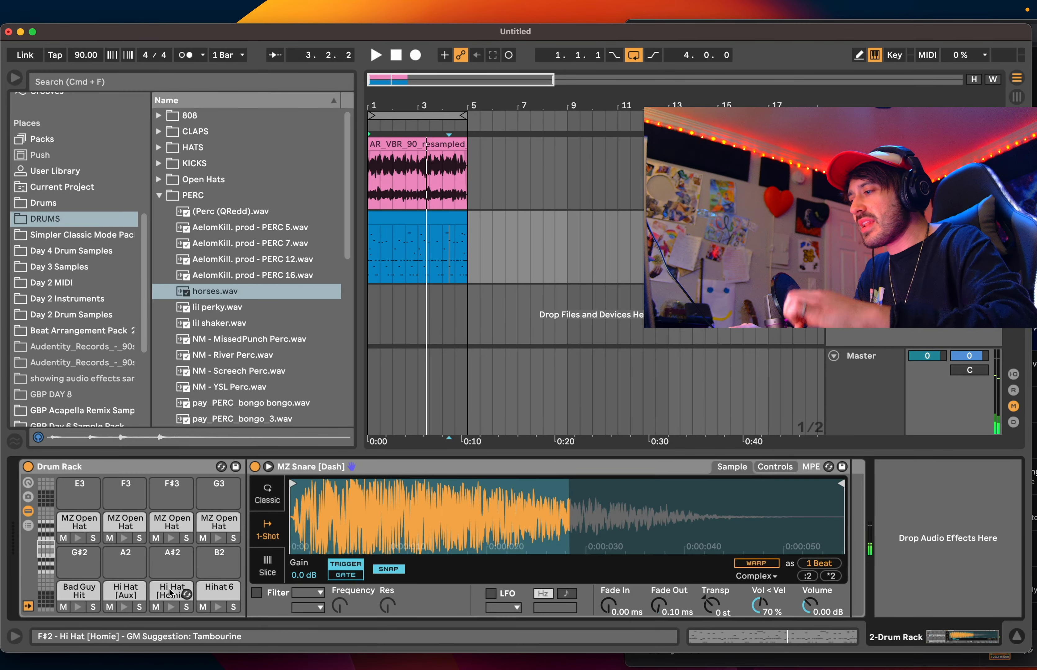
scroll(41, 283, "up", 10)
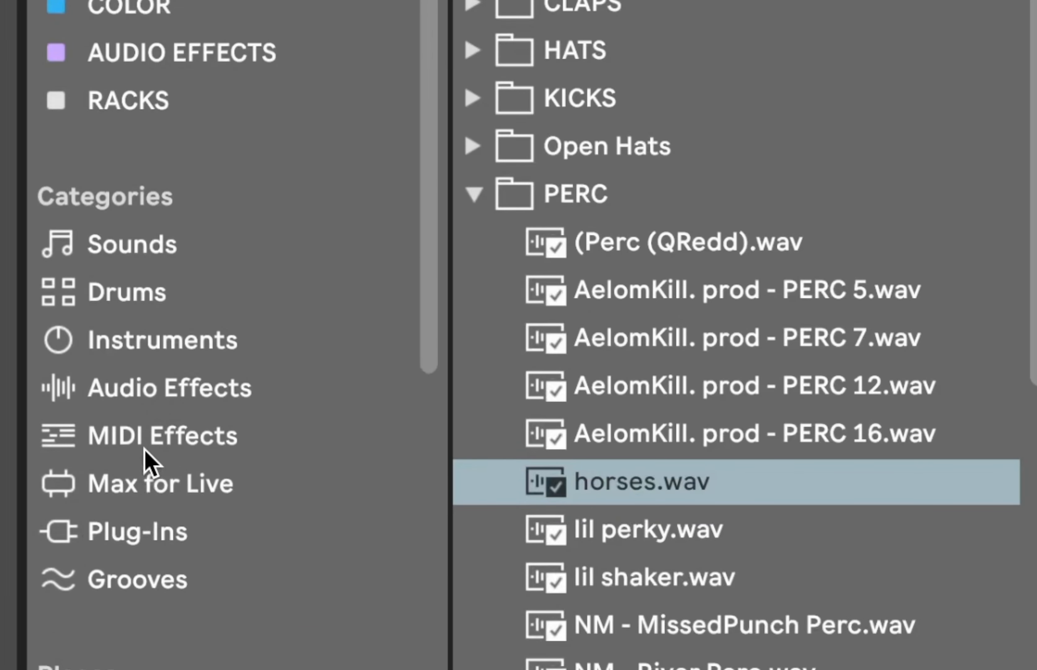
left_click(156, 393)
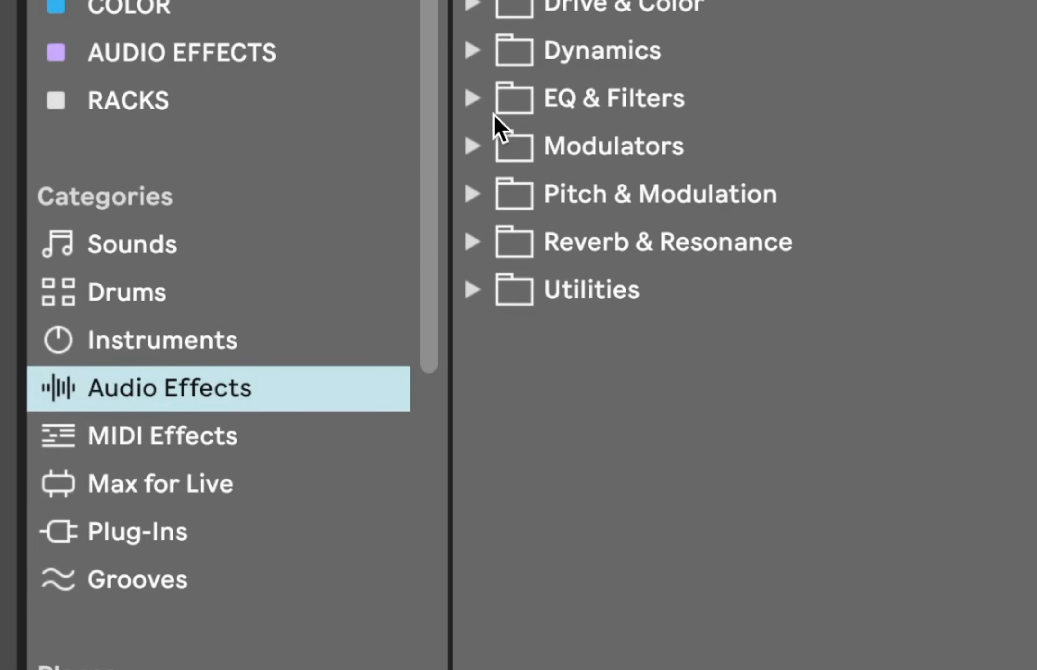
left_click(471, 96)
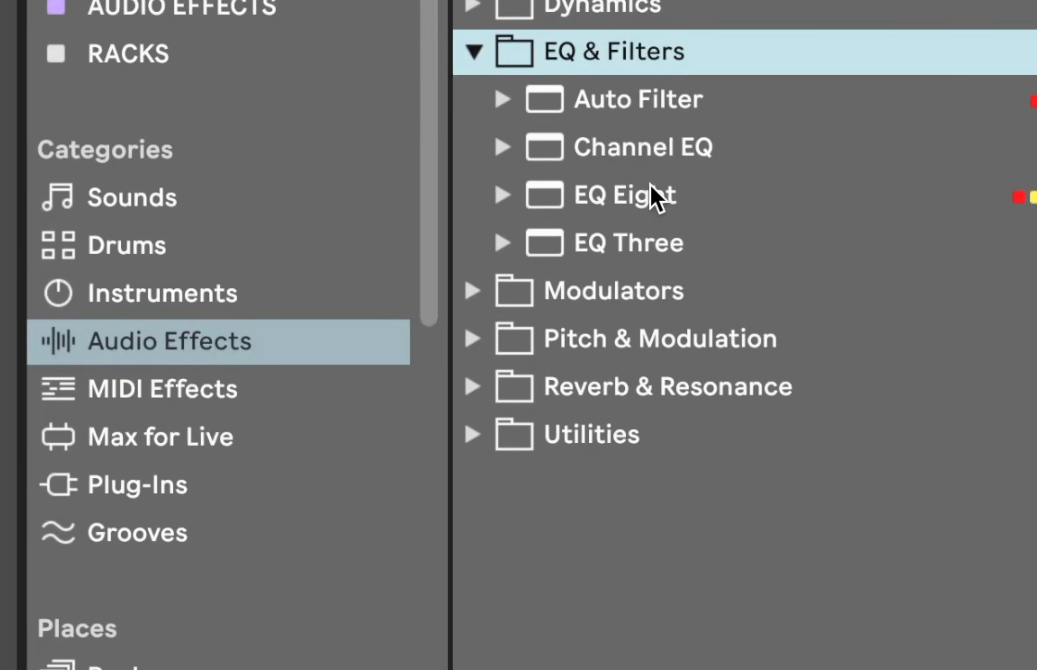
left_click(656, 198)
left_click_drag(655, 198, 512, 492)
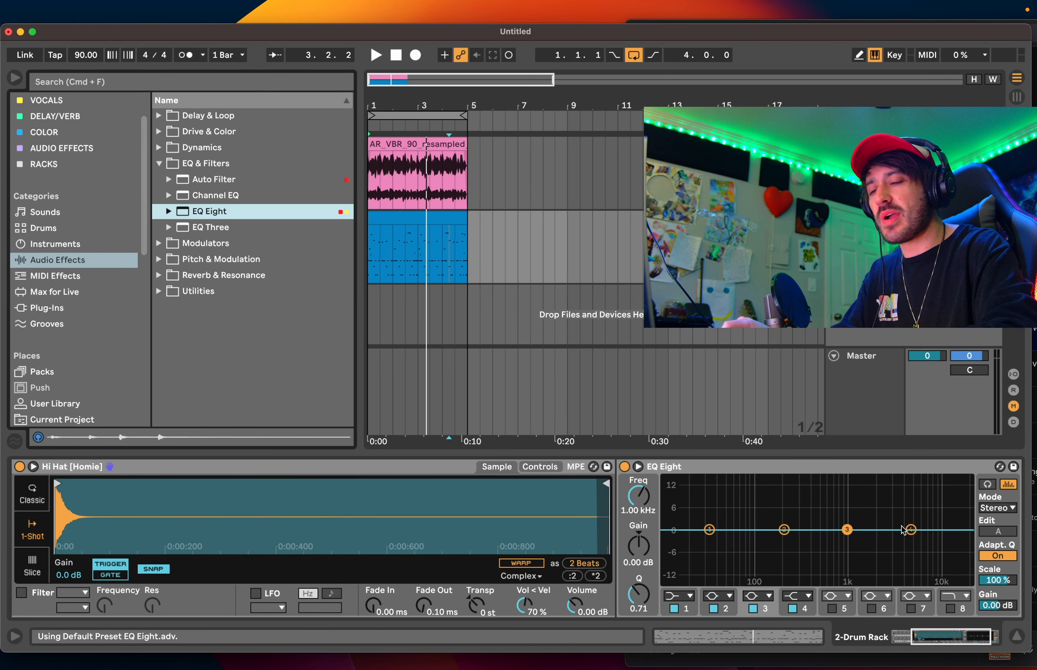
left_click_drag(903, 531, 720, 494)
scroll(719, 494, "left", 5)
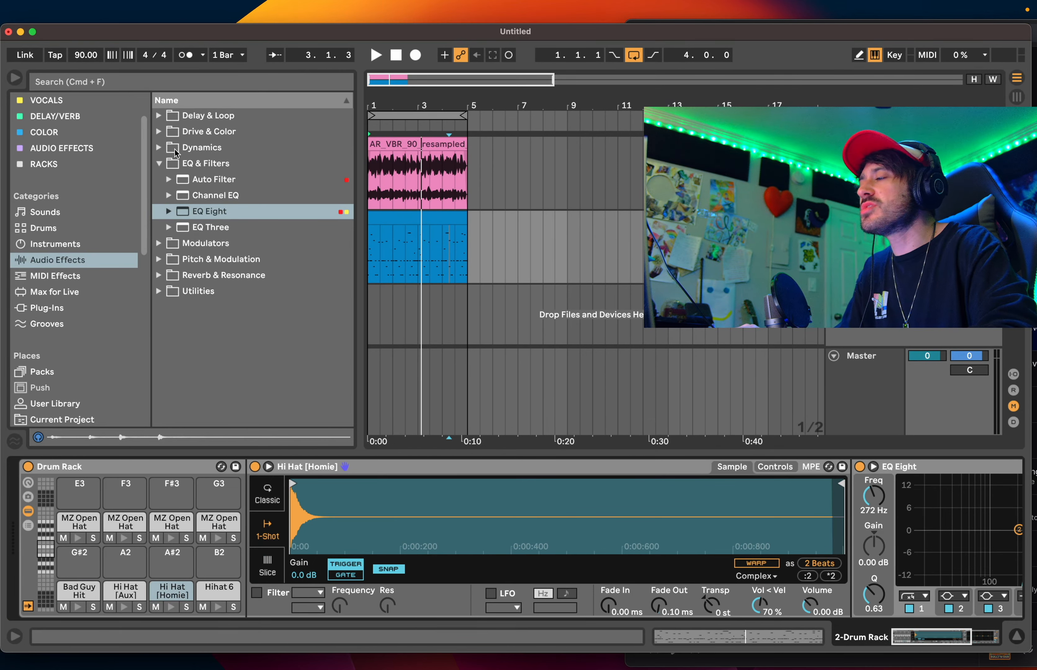
left_click(159, 132)
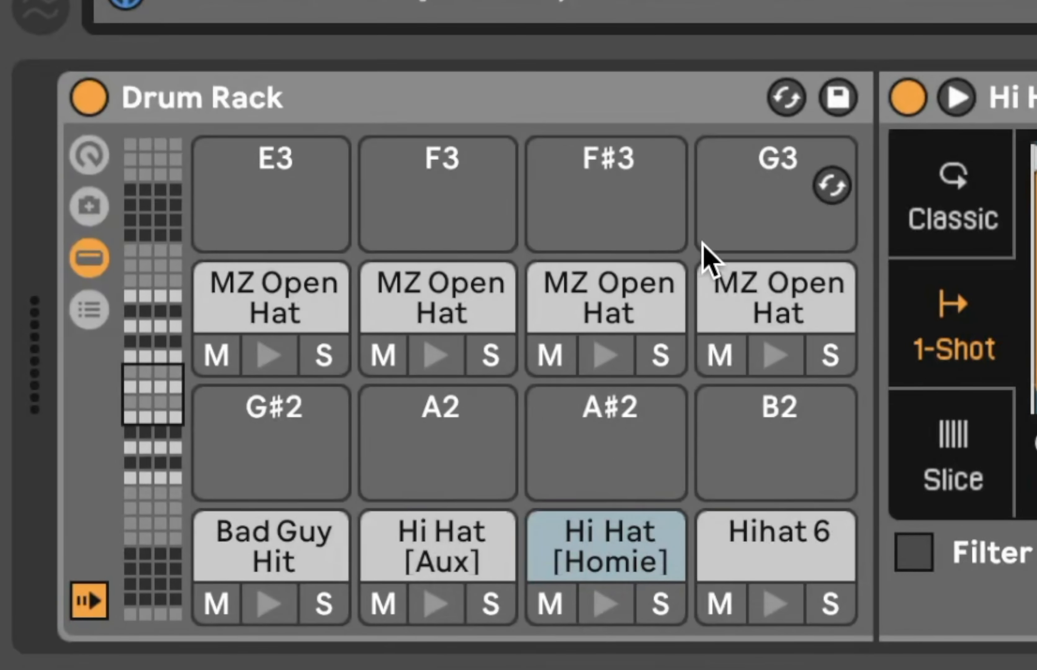
- Save the whole Drum Rack as a preset named ABLETON VIDEO DRUM RACK
left_click(220, 98)
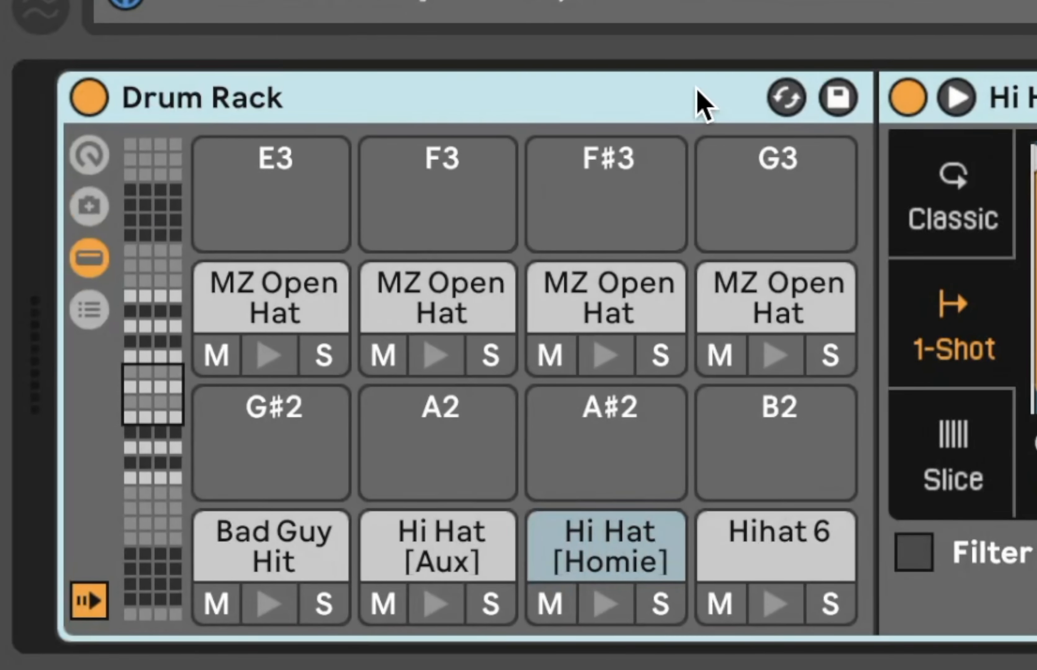
left_click(840, 99)
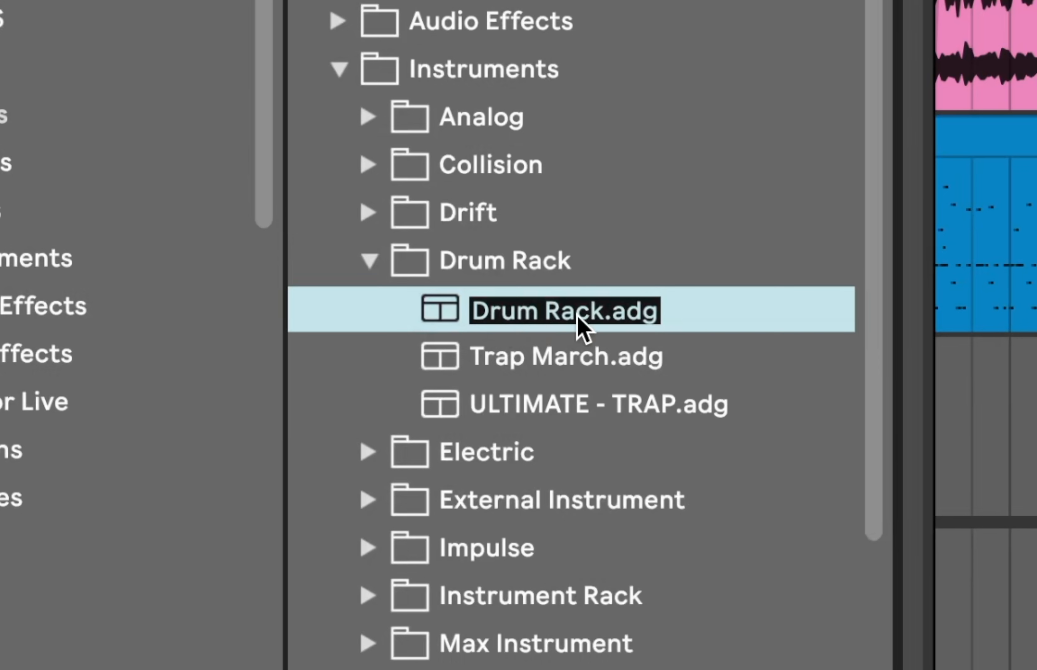
type("ABLETON VIDEO DRUM R")
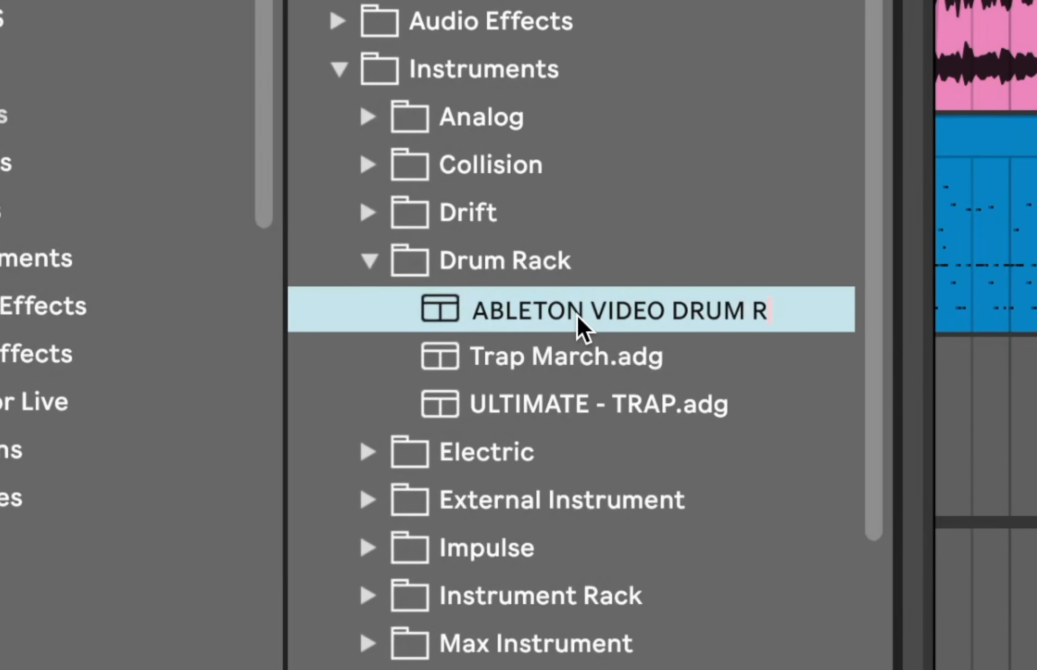
type("ACK")
key("Return")
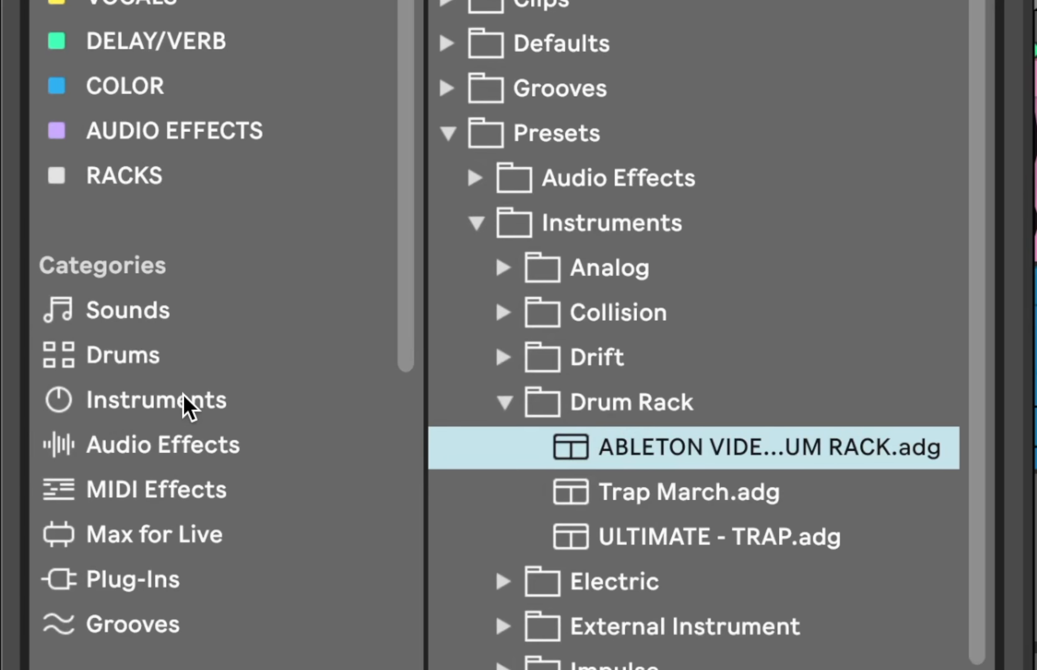
- Locate the ABLETON VIDEO DRUM RACK preset among the browser's Drum Rack instruments
left_click(66, 260)
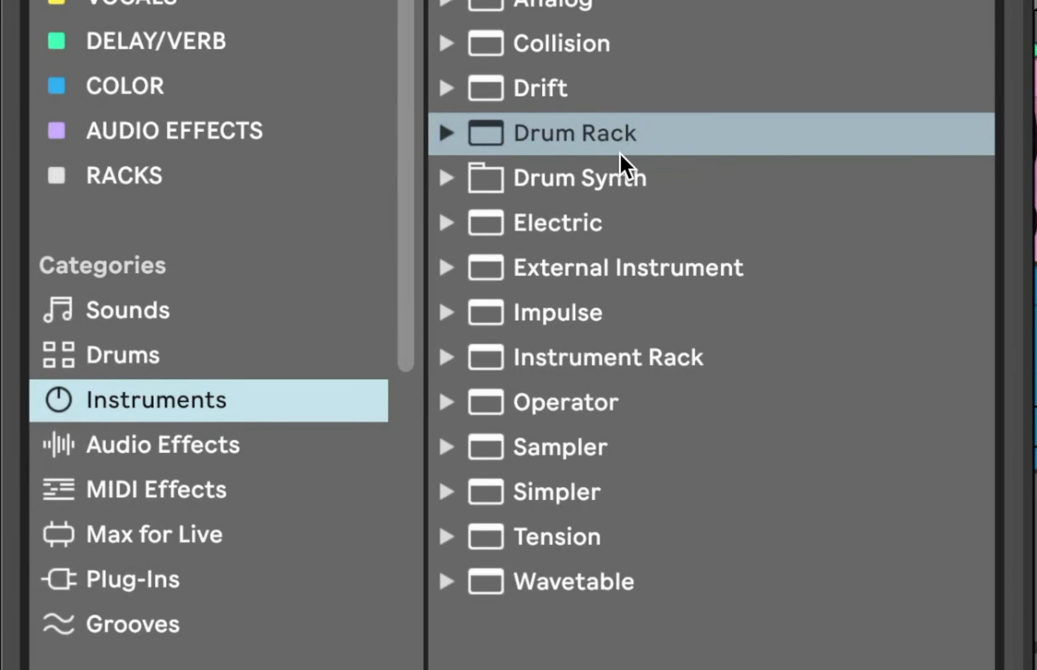
left_click(446, 133)
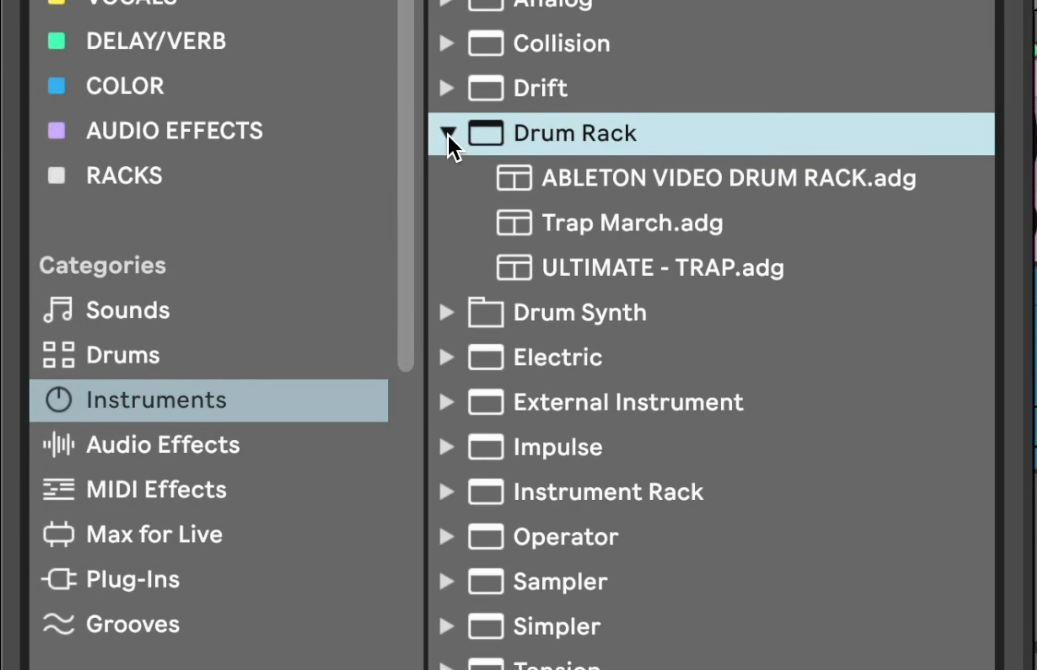
left_click(595, 183)
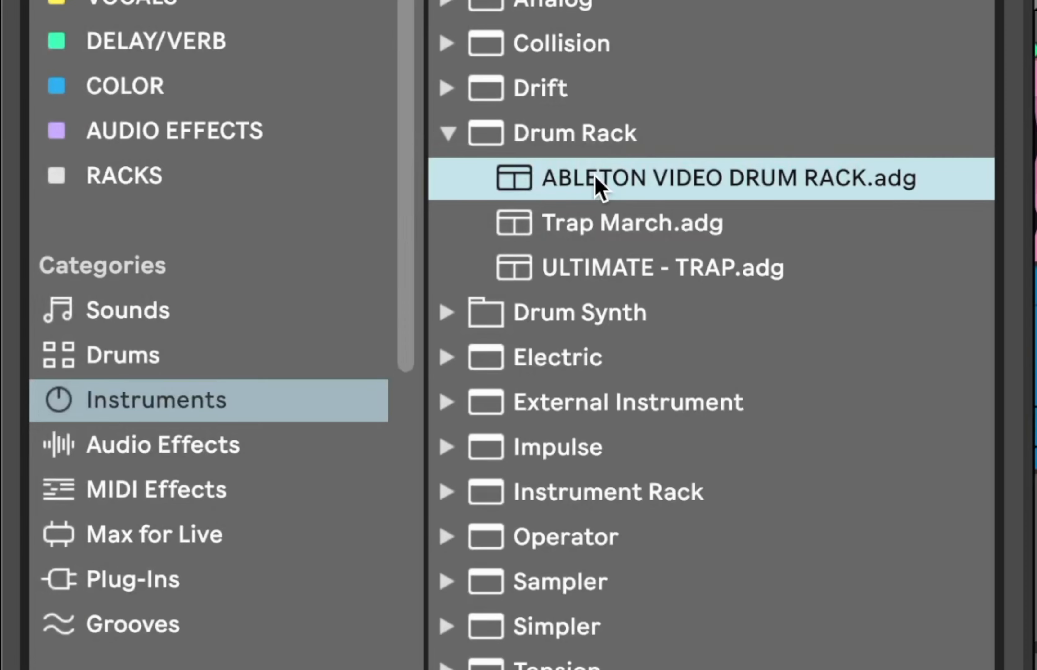
left_click(561, 139)
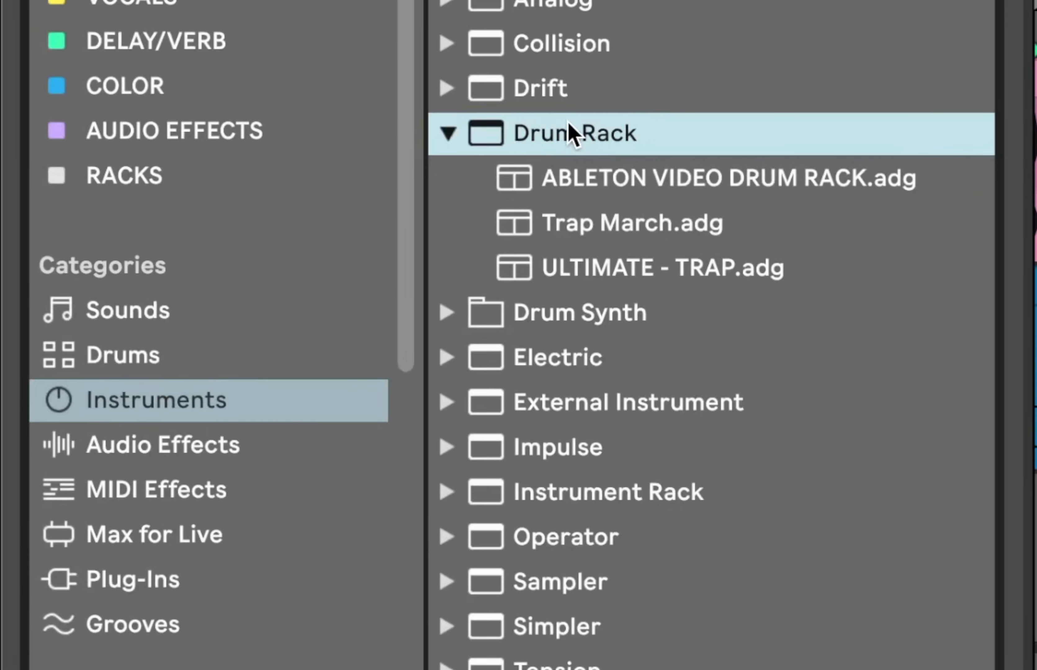
- Delete the four-bar drum clip and remove its Drum Rack track, leaving only the melody track
left_click_drag(556, 144, 652, 136)
left_click(609, 177)
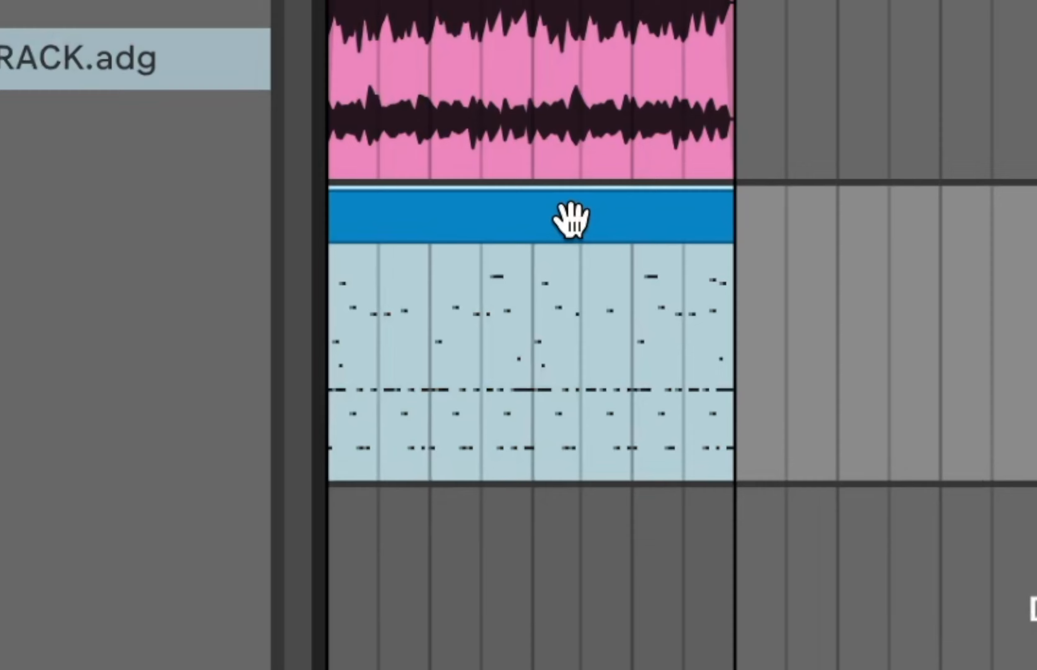
left_click(415, 267)
key("Delete")
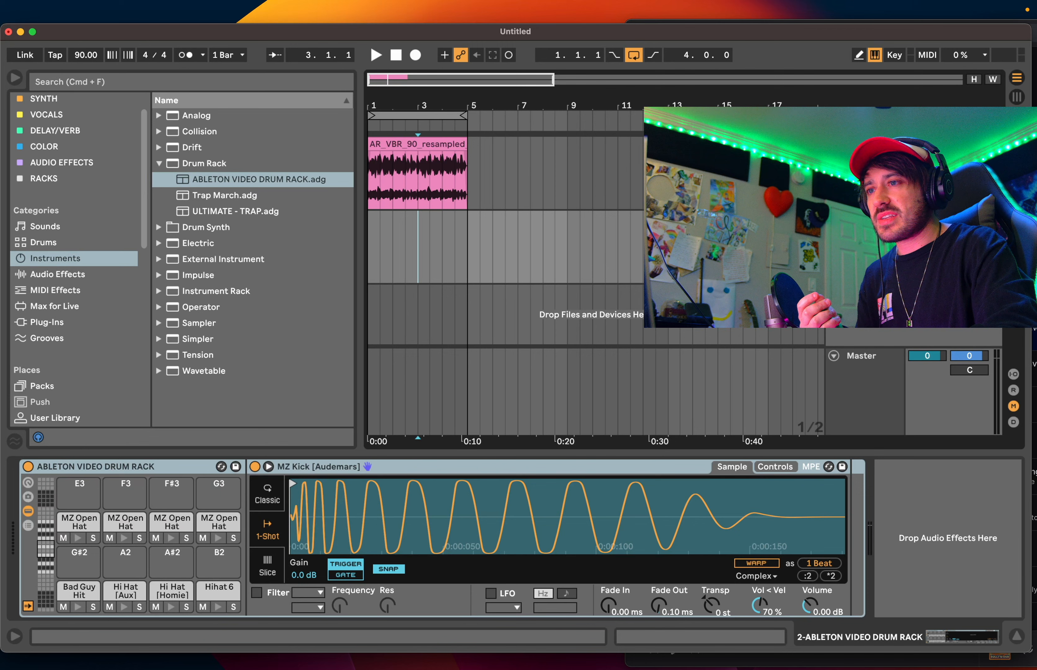
key("Delete")
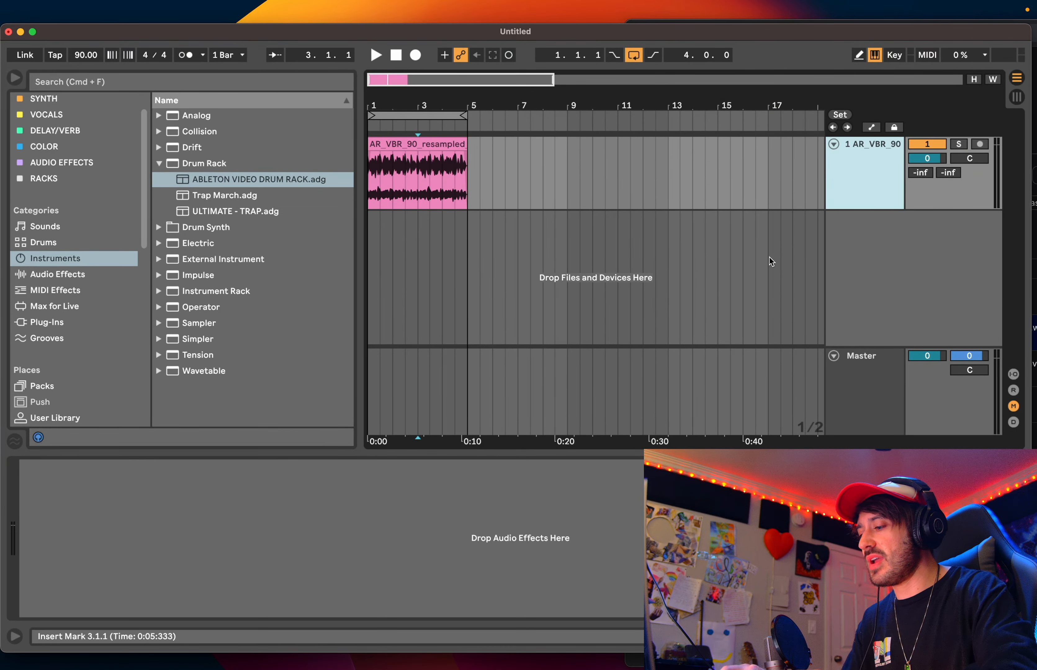
- Add three new MIDI tracks below the melody track
key("super+shift+t")
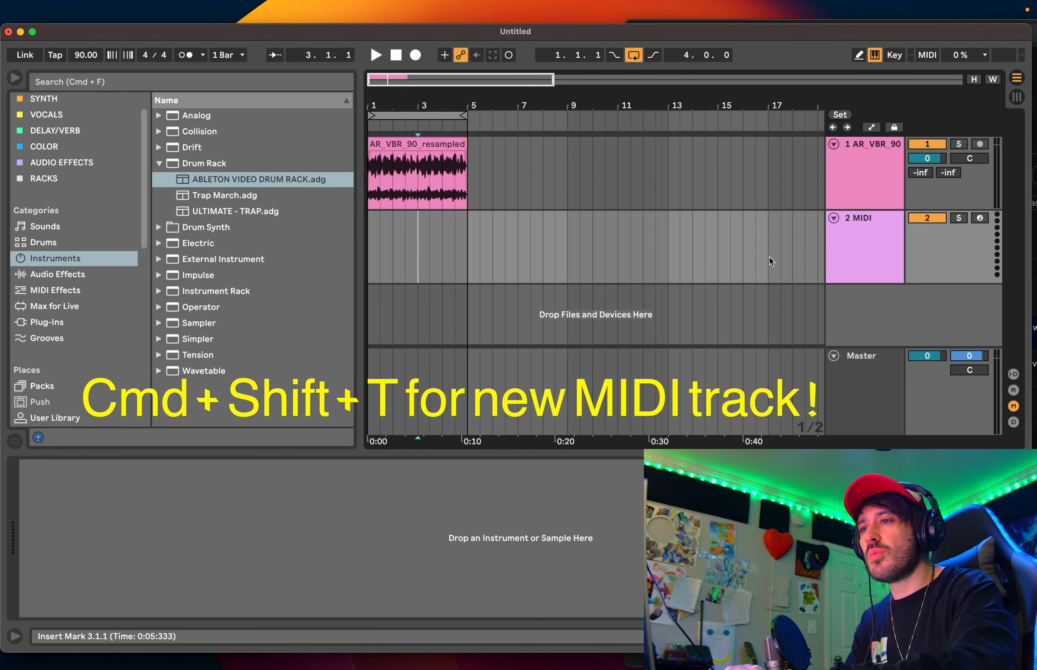
left_click(846, 253)
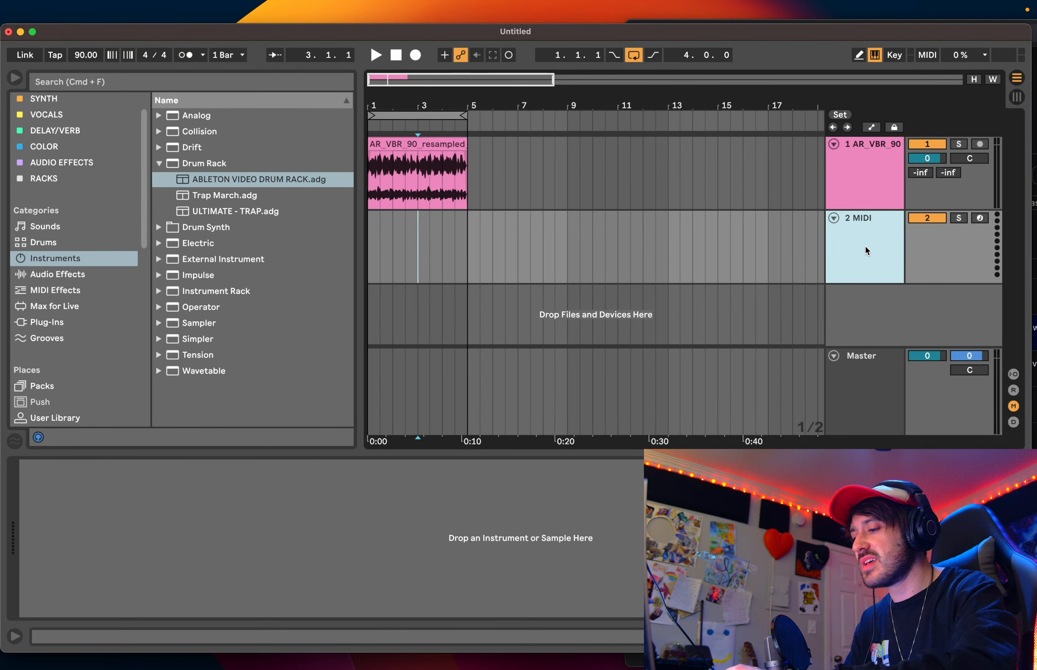
key("super+shift+t")
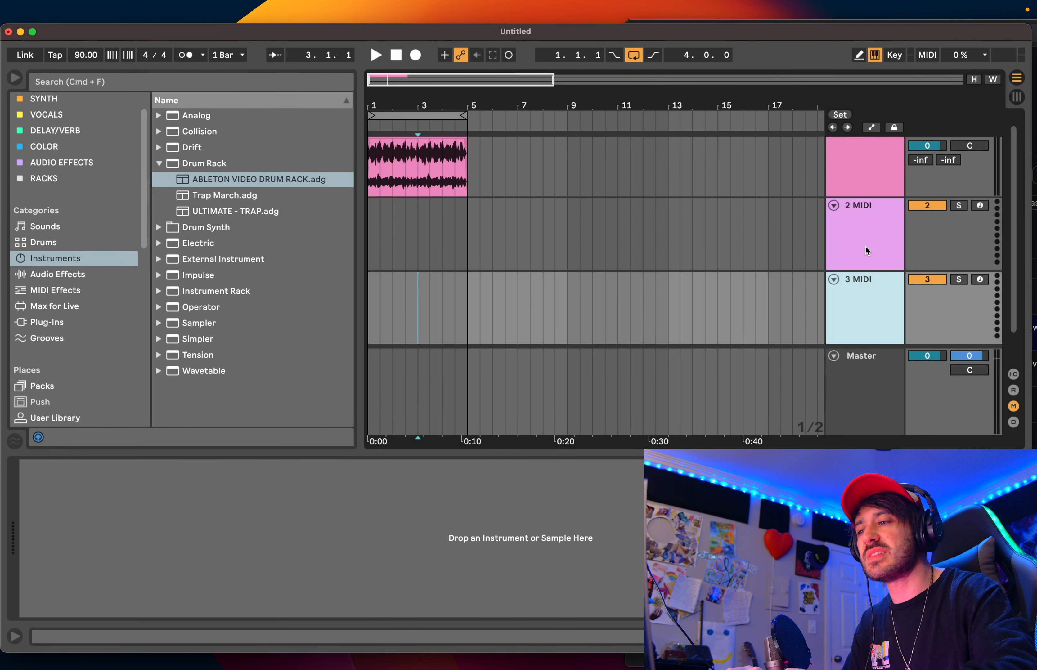
key("super+shift+t")
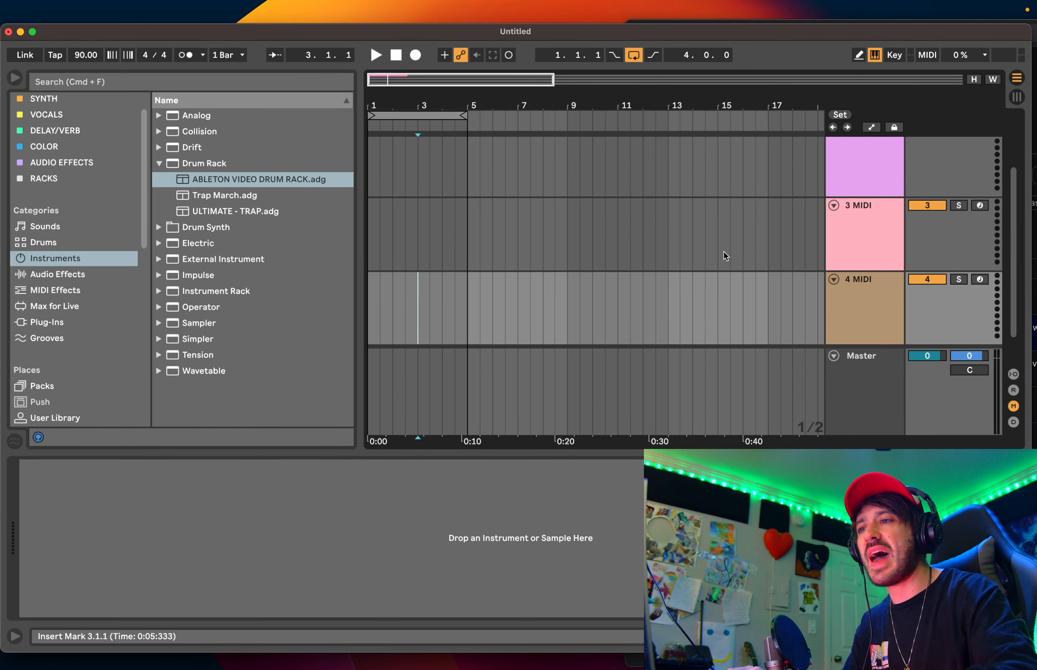
scroll(653, 249, "up", 5)
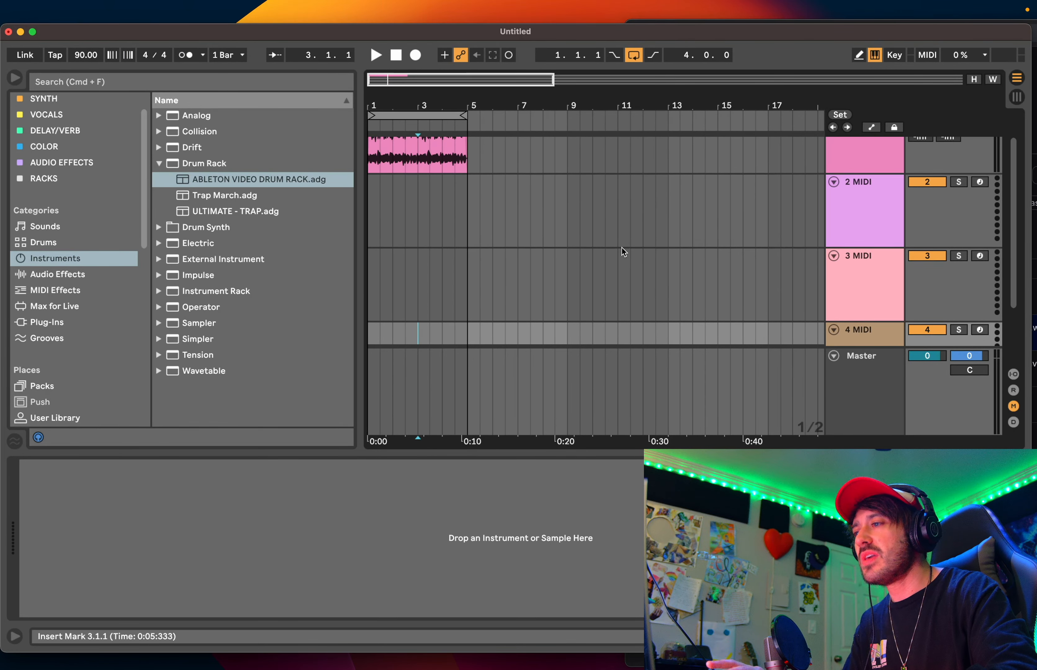
- Load an empty Drum Rack from the Instruments category onto each of the three MIDI tracks
left_click(418, 226)
left_click(159, 164)
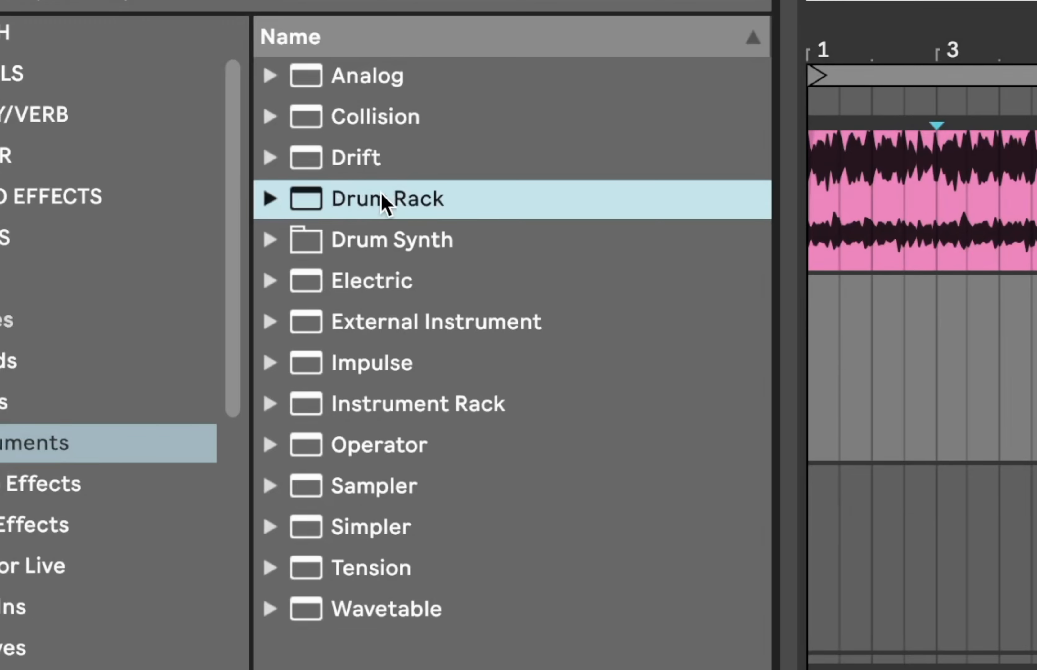
left_click_drag(383, 203, 933, 371)
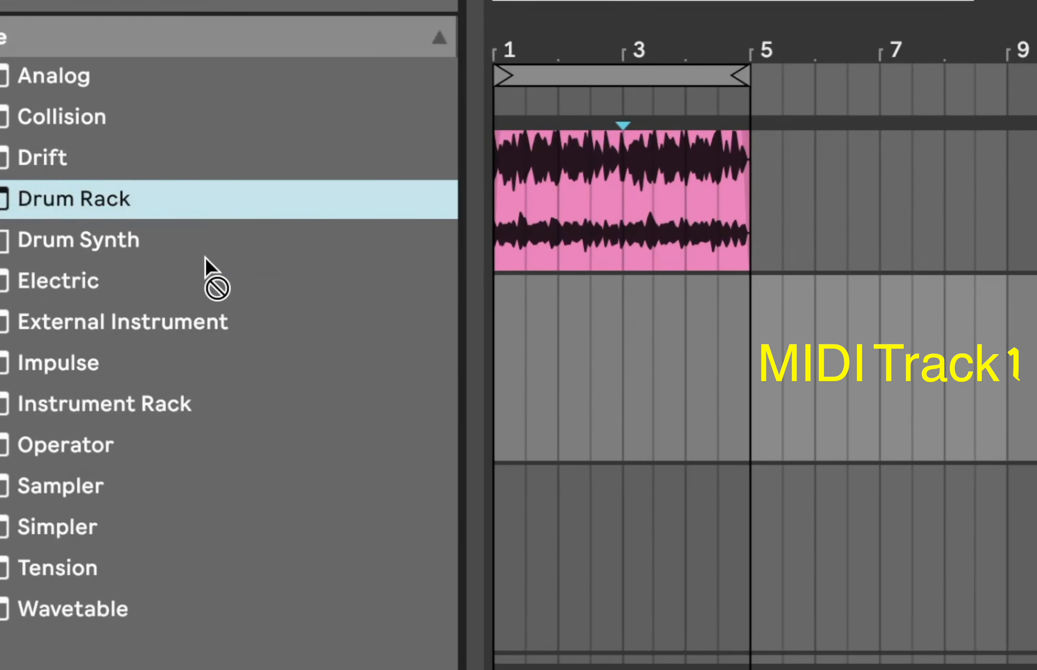
left_click_drag(584, 539, 585, 539)
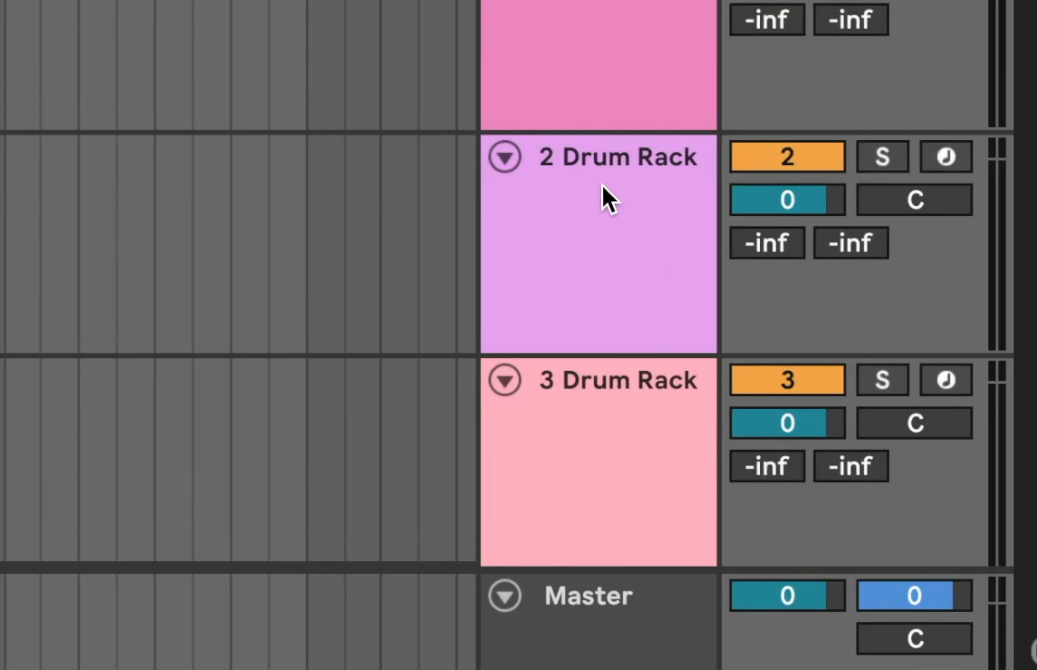
- Rename the three Drum Rack tracks KICK, SNARE and HAT
left_click(603, 163)
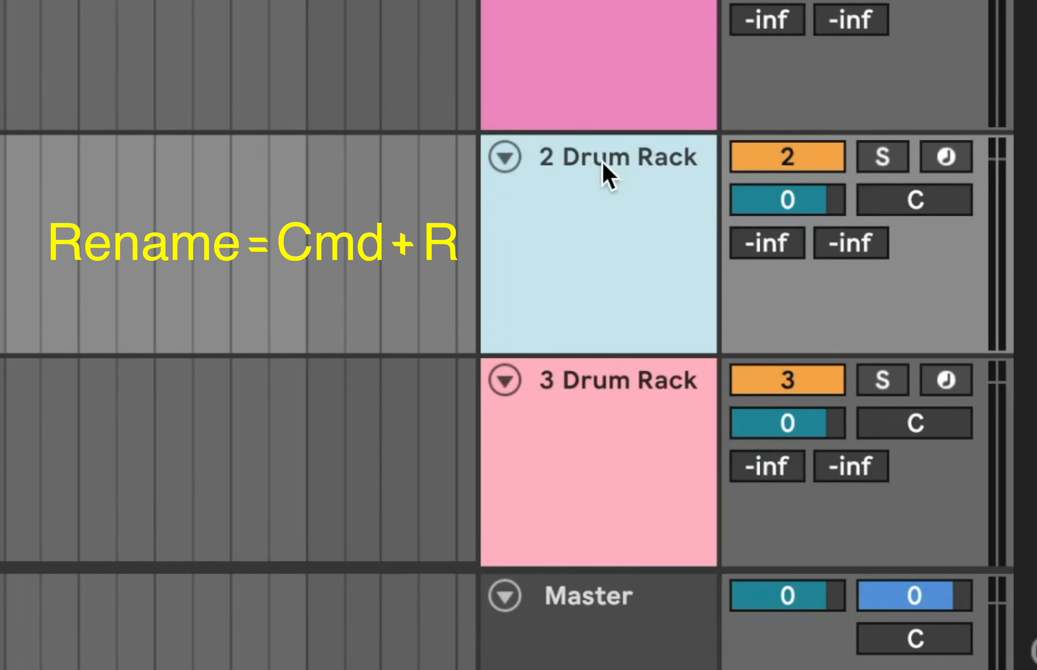
key("super+r")
type("KlCK")
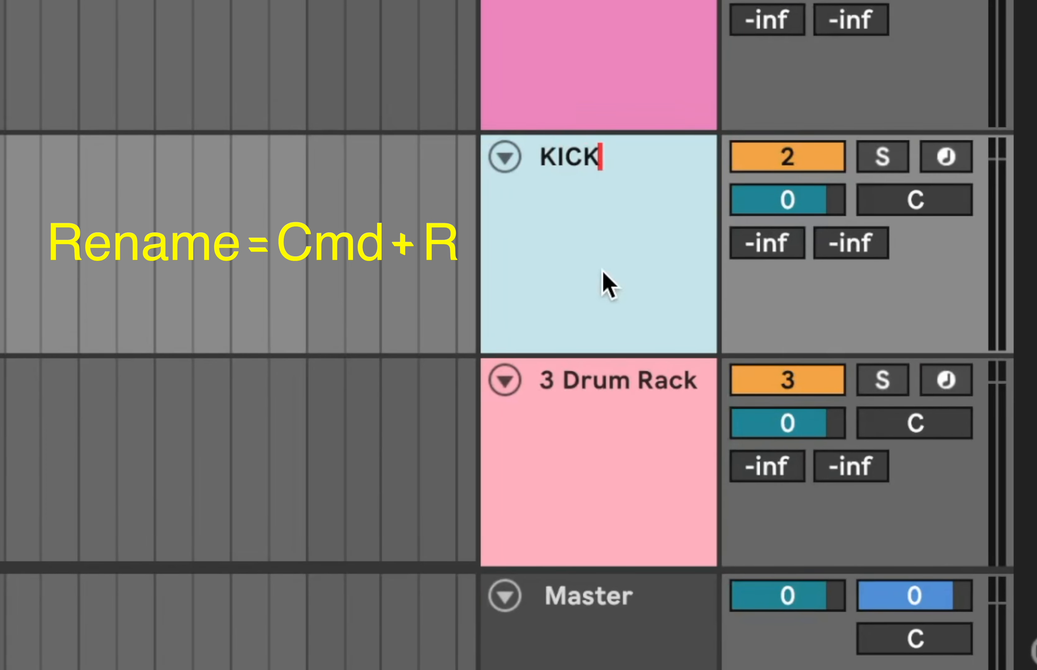
key("Tab")
type("SNARE")
key("Return")
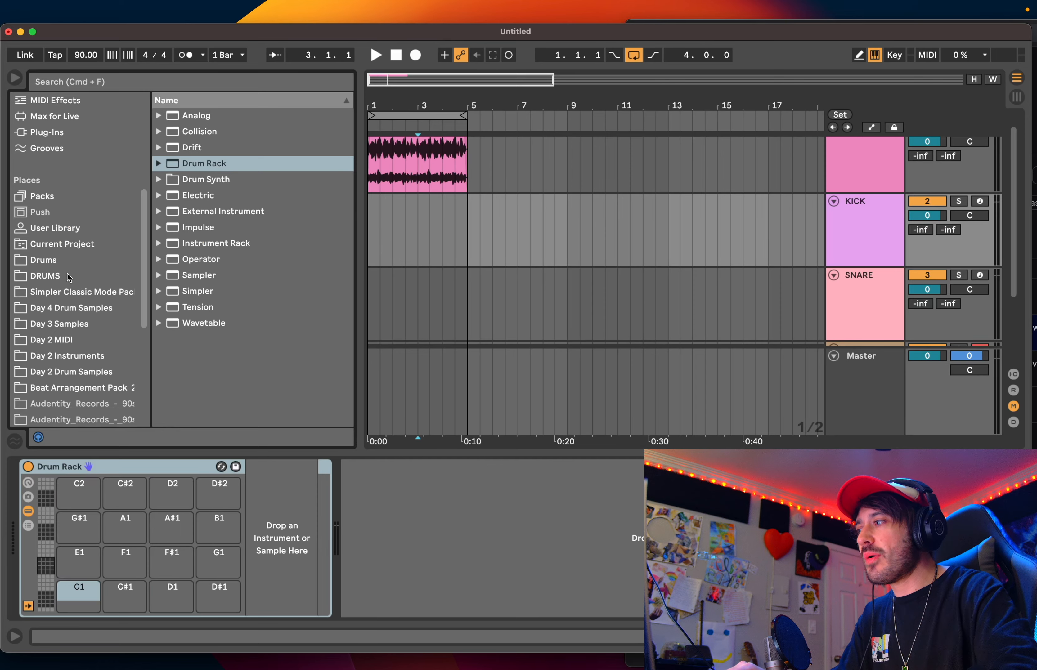
- Load all samples of the DRUMS library's KICKS folder into the KICK track's Drum Rack, starting from pad C1
left_click(45, 276)
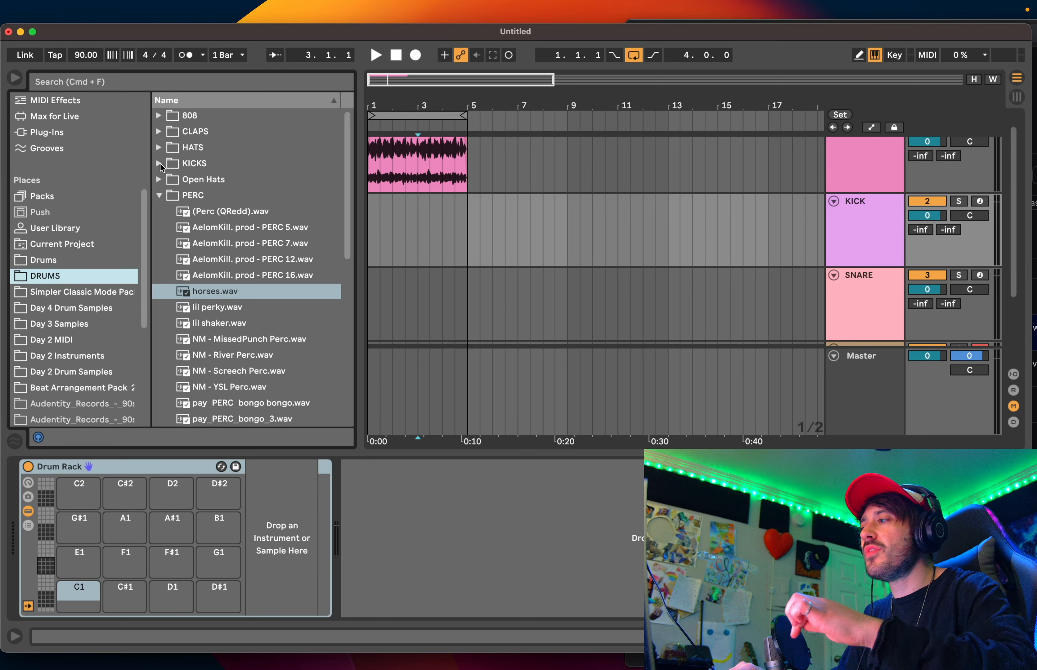
left_click(160, 165)
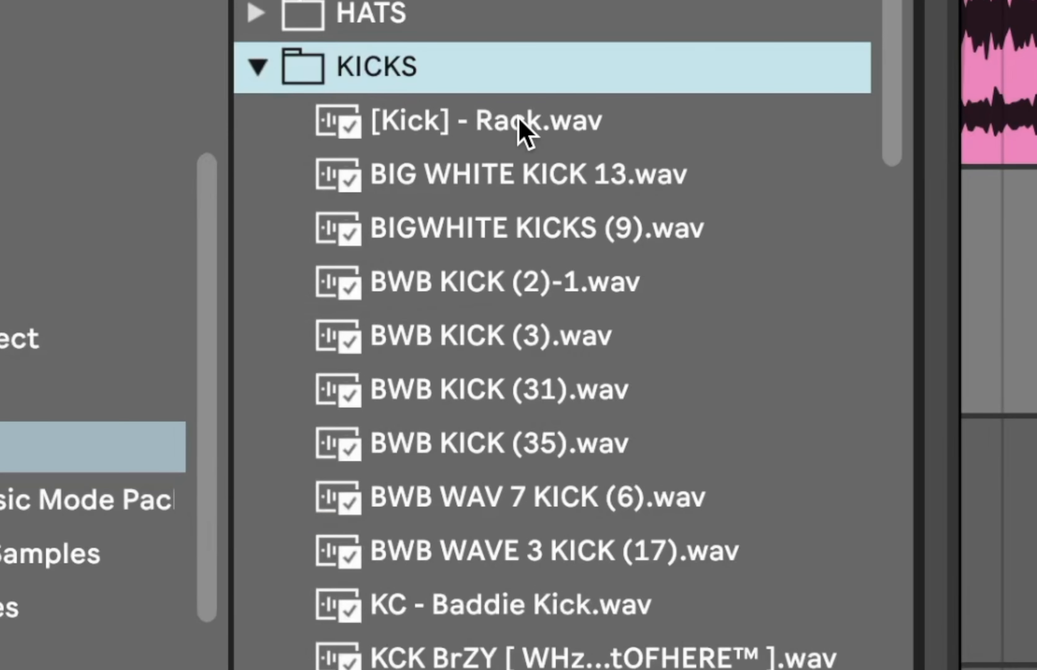
left_click(519, 124)
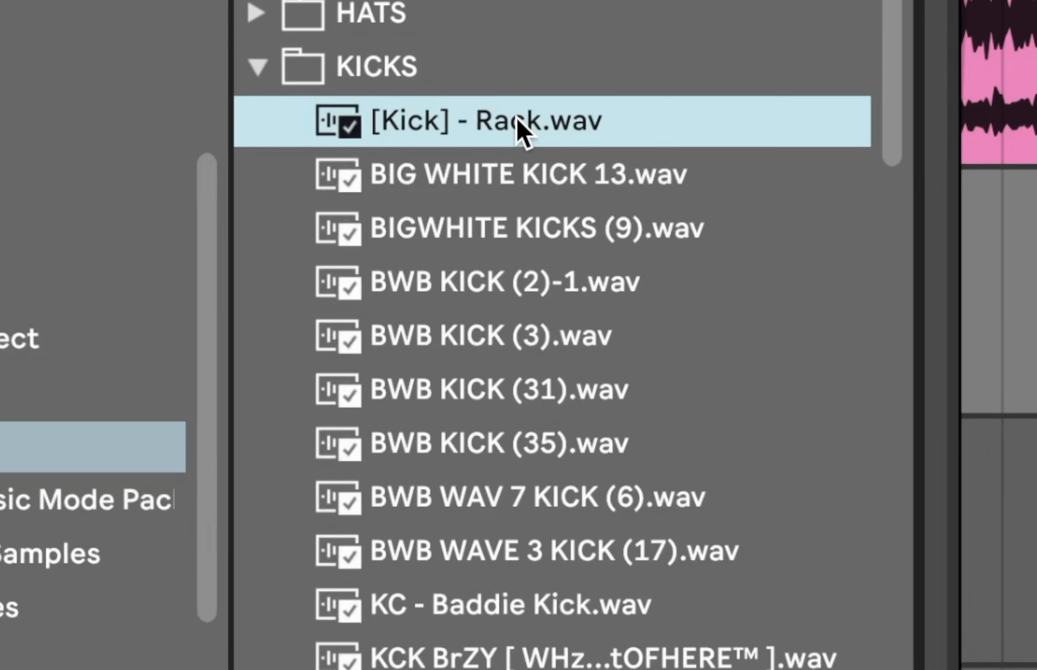
scroll(520, 126, "down", 15)
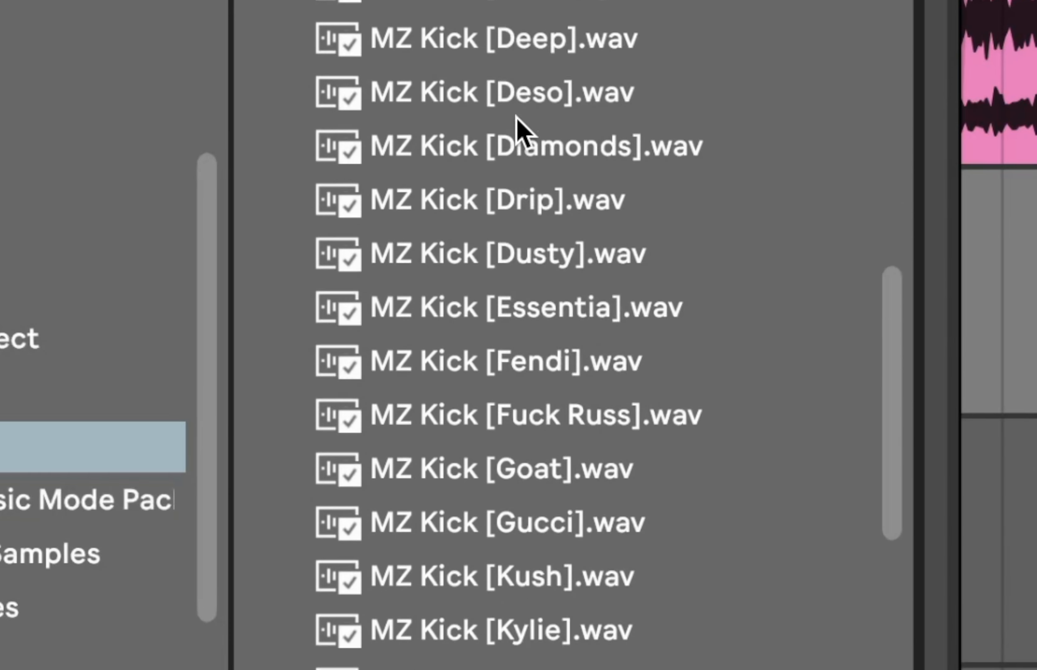
scroll(521, 126, "down", 10)
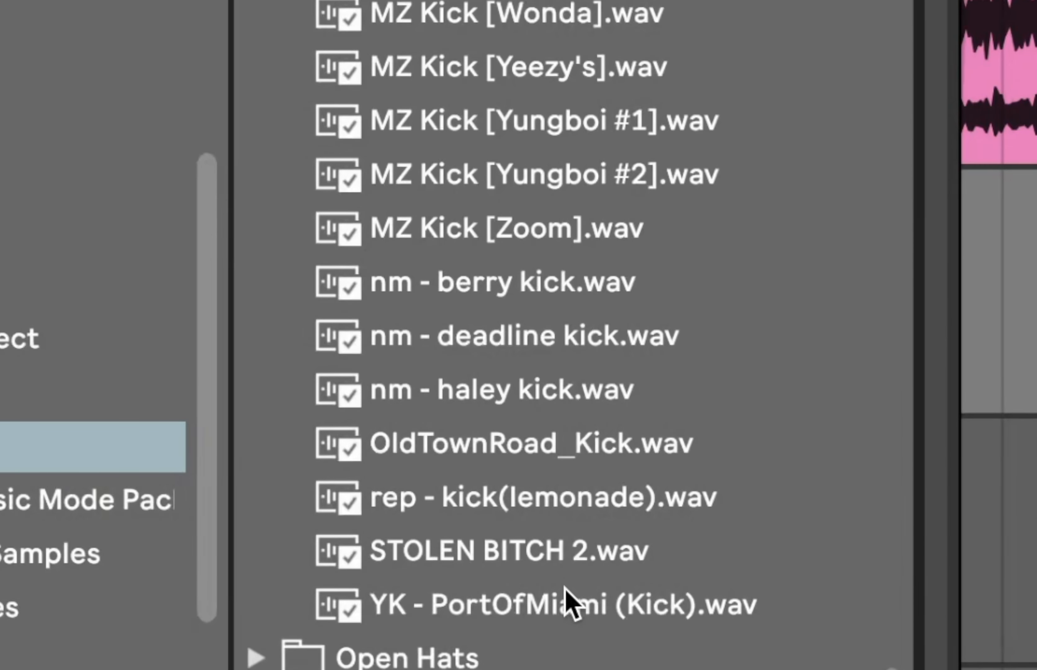
left_click(563, 603, "shift")
scroll(563, 603, "up", 10)
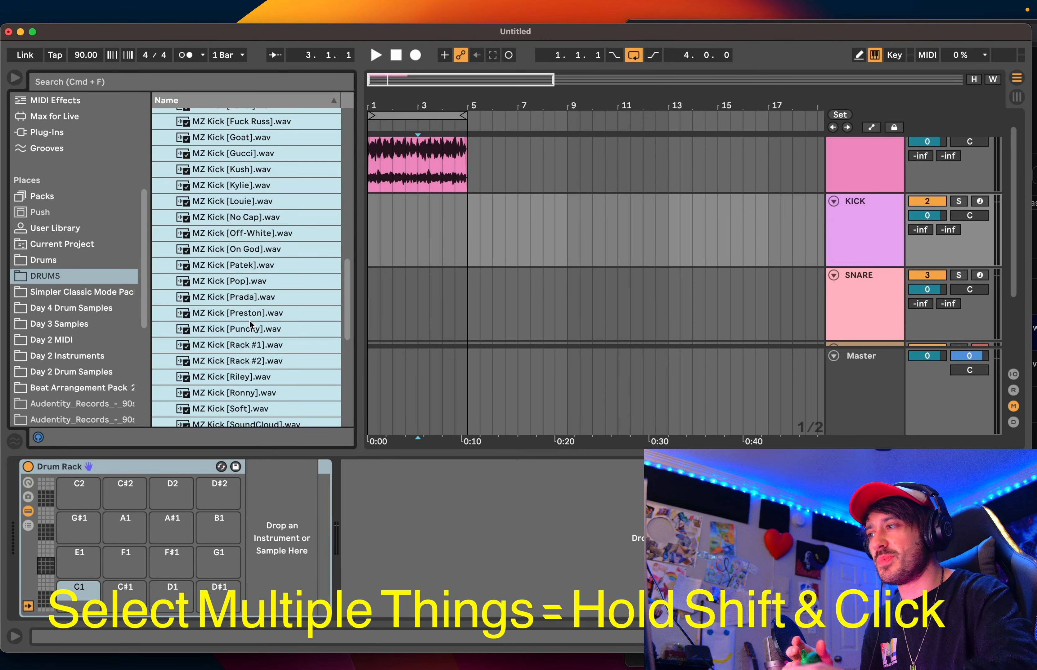
scroll(252, 325, "up", 5)
scroll(251, 325, "up", 5)
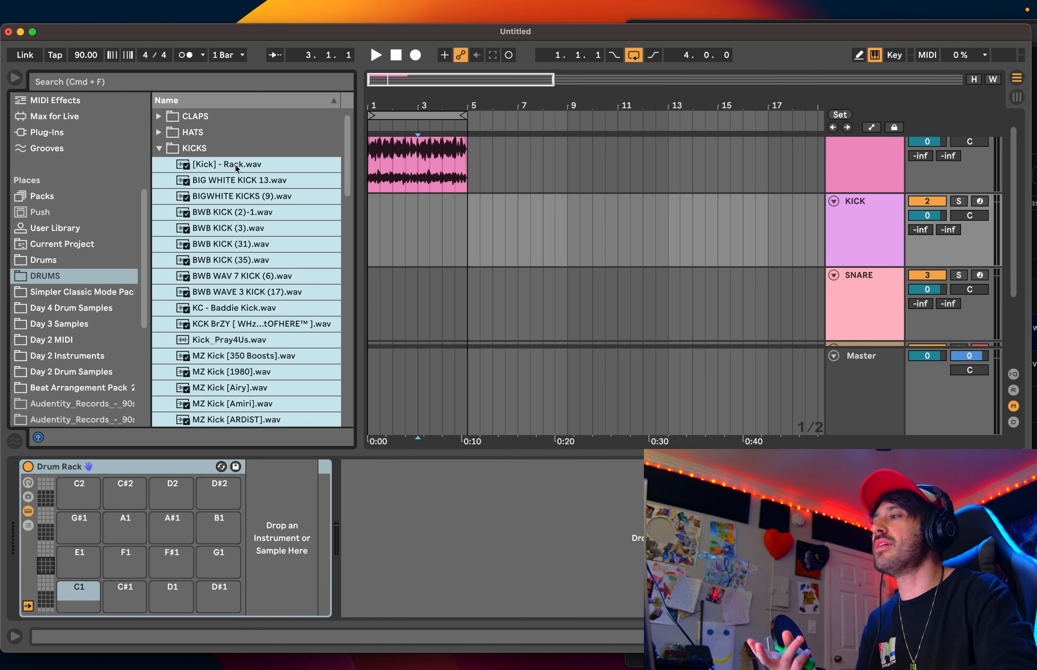
left_click_drag(237, 170, 200, 284)
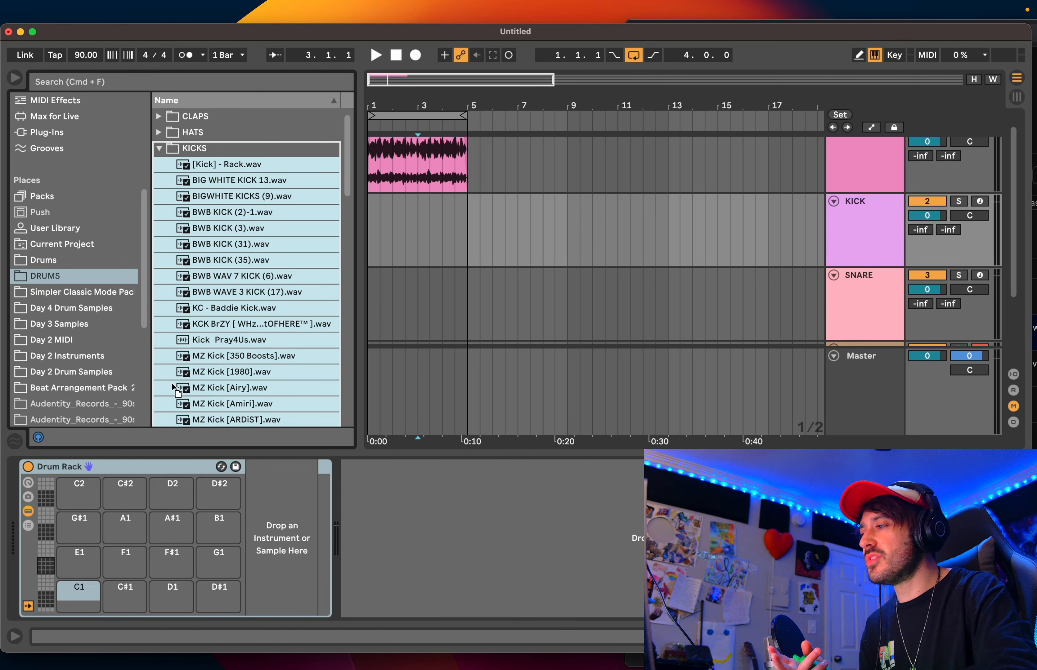
left_click_drag(175, 388, 82, 598)
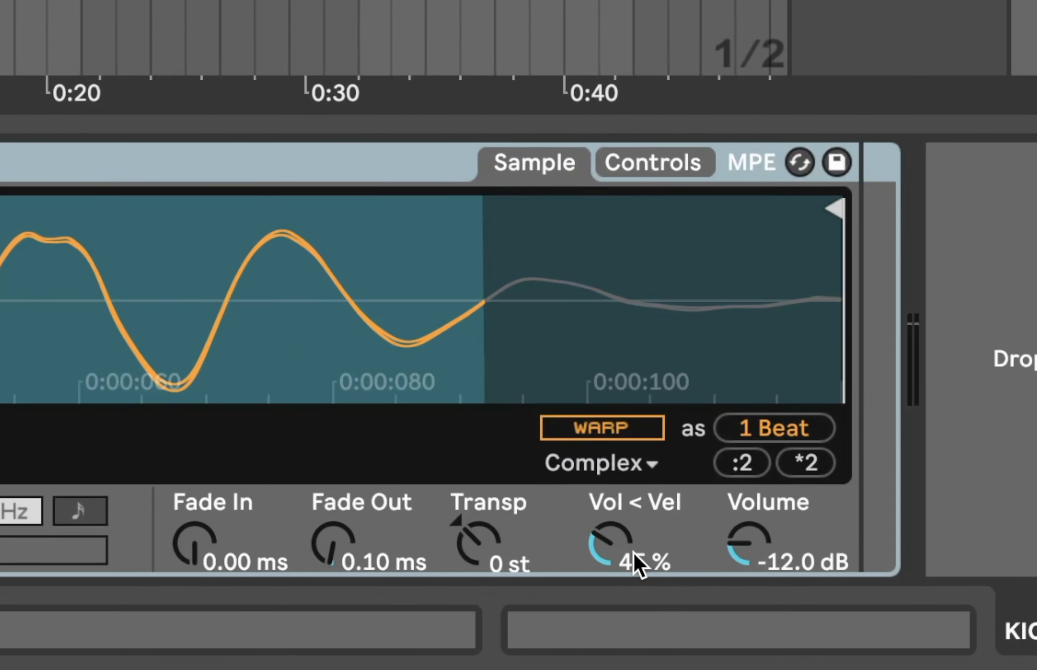
- Set the kick sample's Vol < Vel to 70 % and Volume to 0.00 dB, copying both values to all sibling pads
left_click(634, 566)
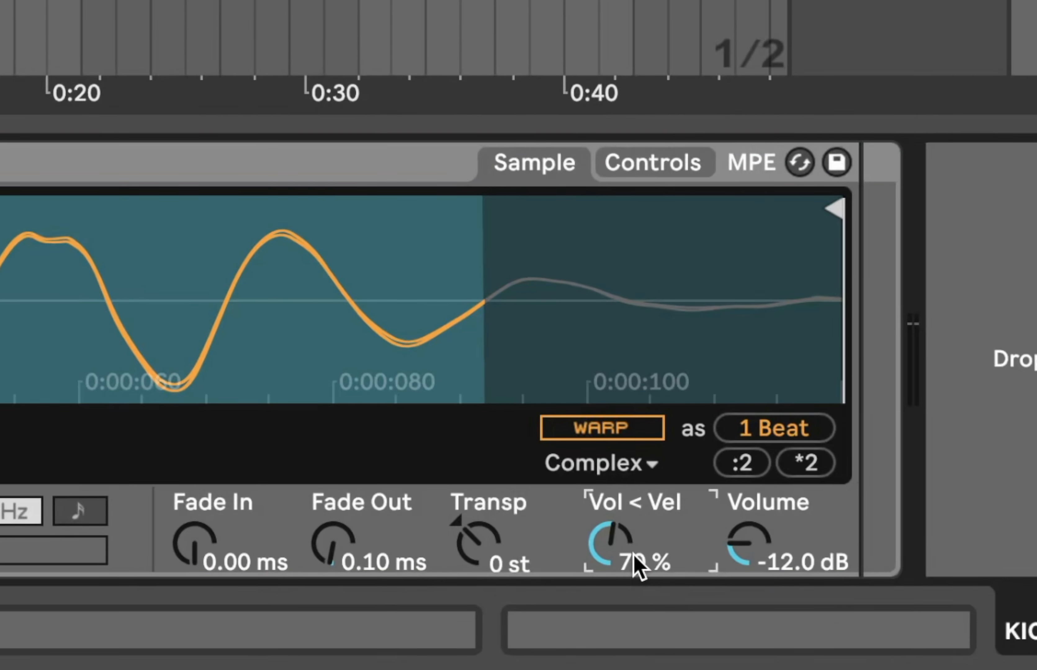
right_click(637, 566)
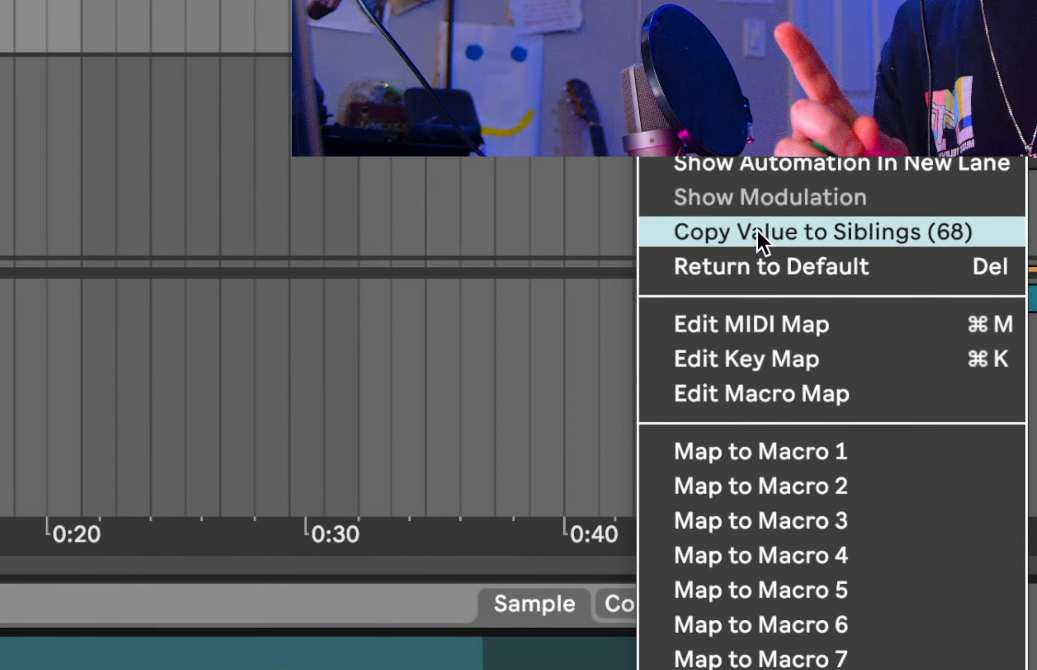
left_click(761, 235)
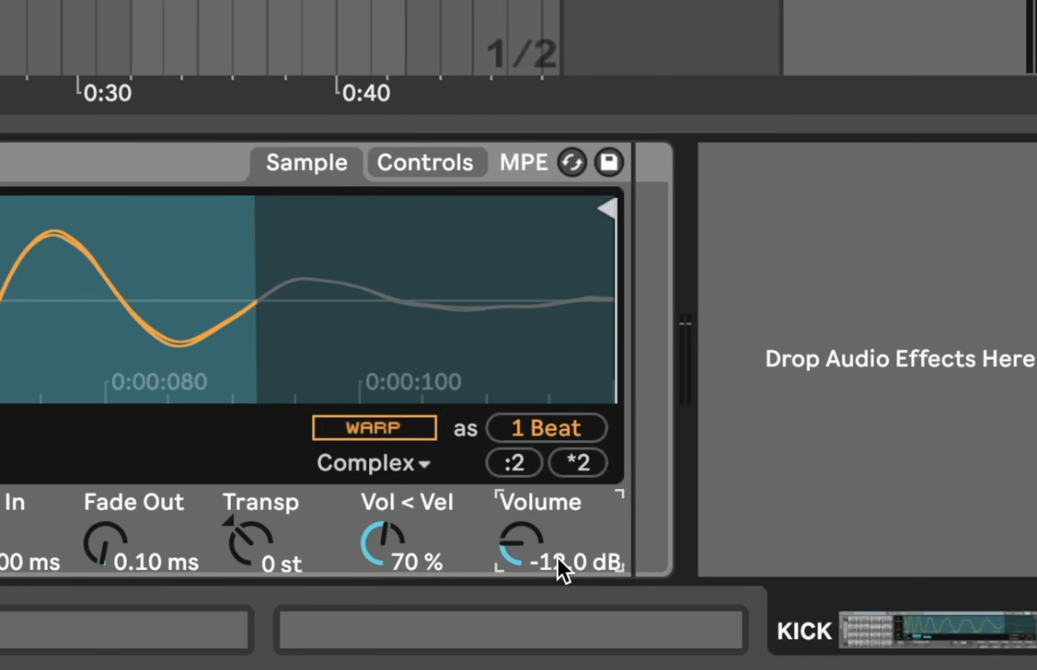
key("Return")
right_click(562, 569)
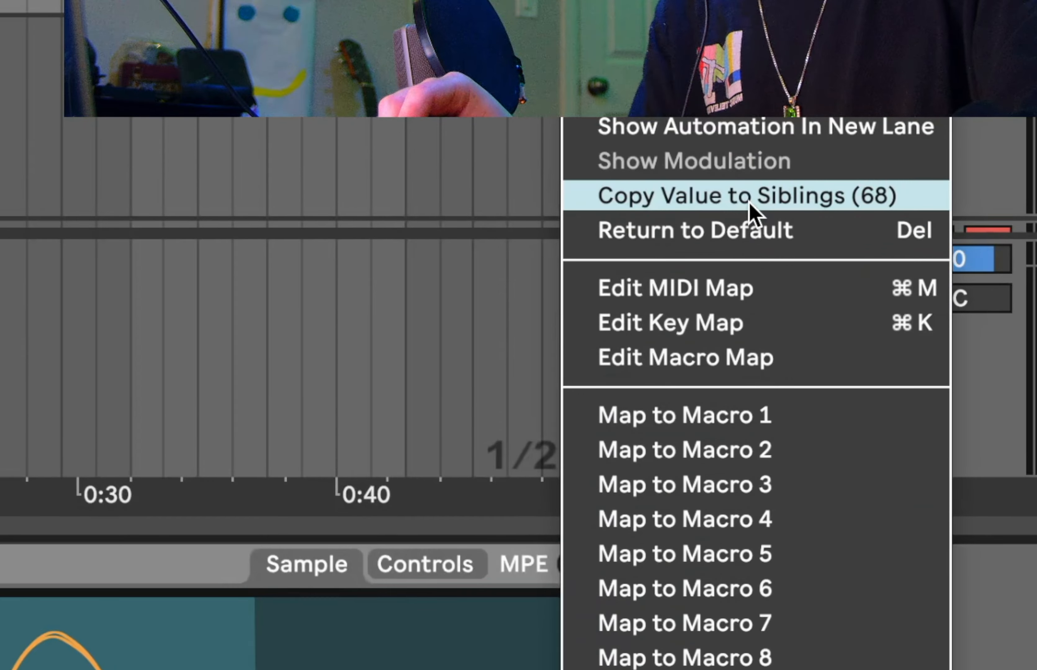
left_click(749, 201)
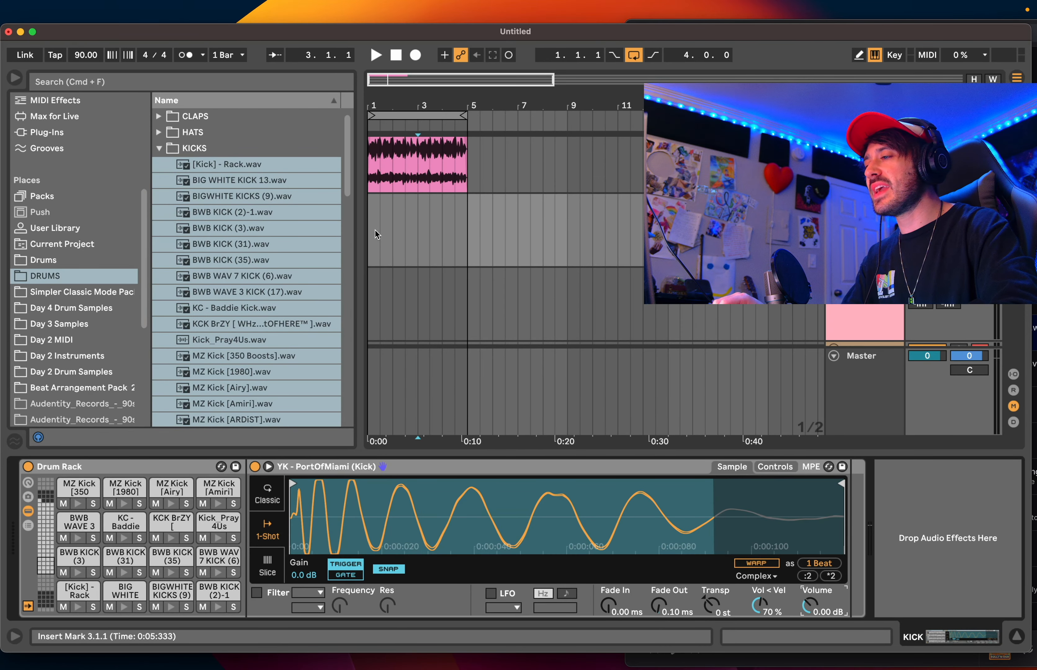
- Review the three Drum Rack tracks in the arrangement and delete the KICK, SNARE and HAT tracks
left_click(468, 214)
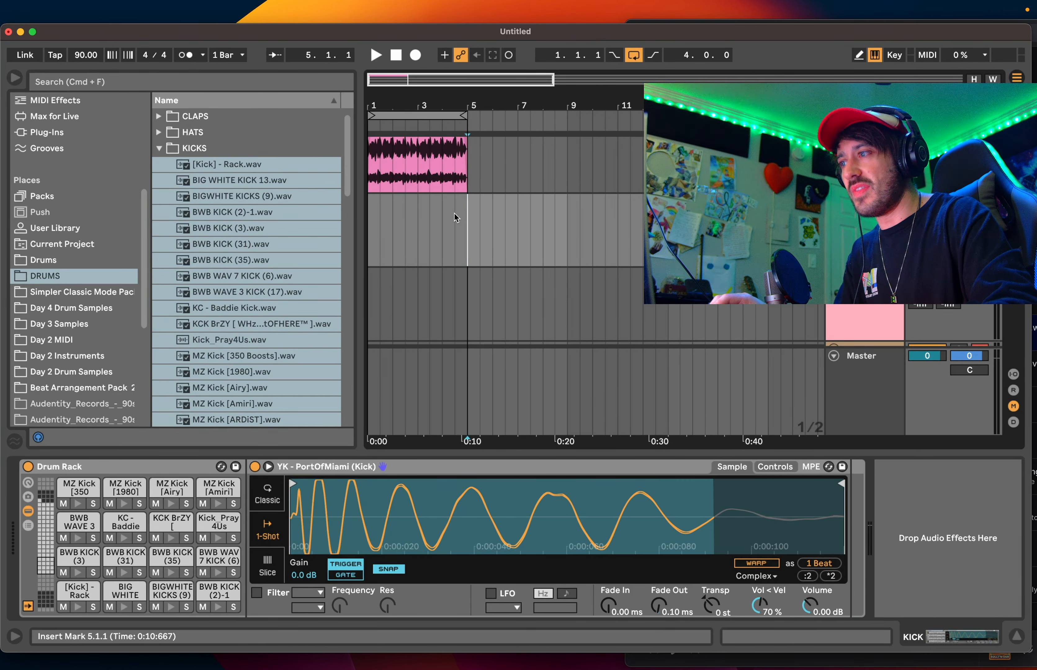
scroll(456, 215, "down", 3)
left_click(437, 267)
key("Down")
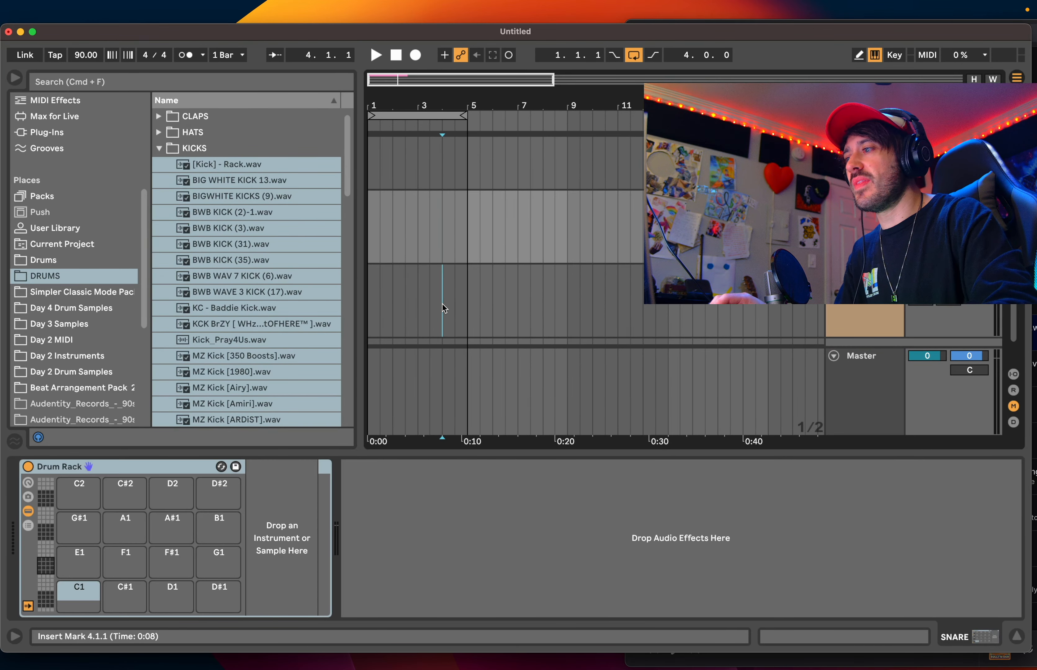
scroll(442, 304, "up", 1)
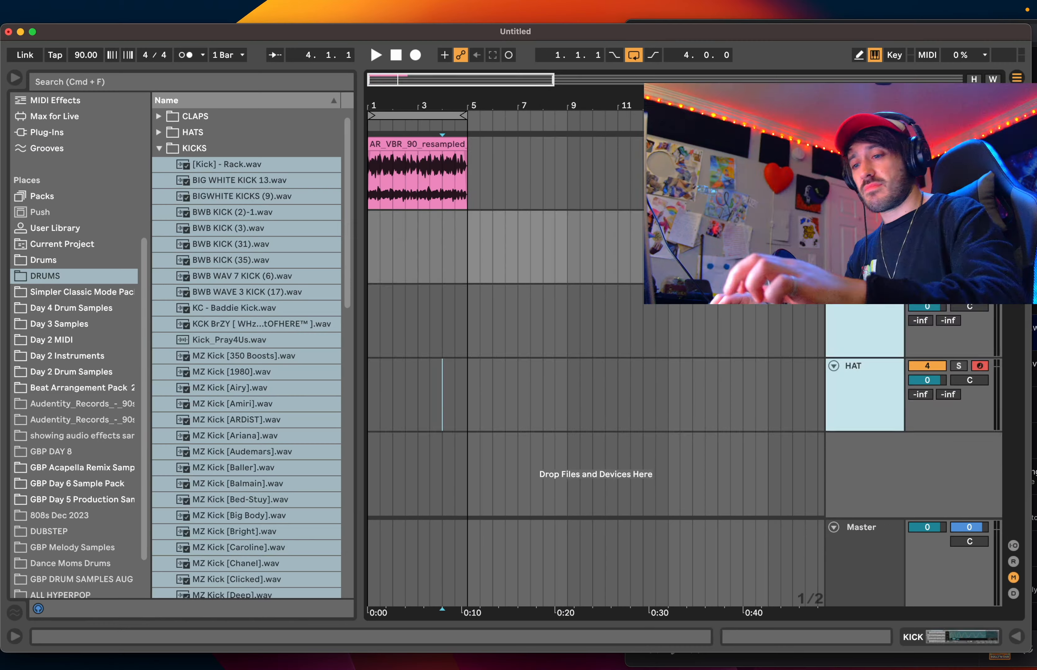
key("Delete")
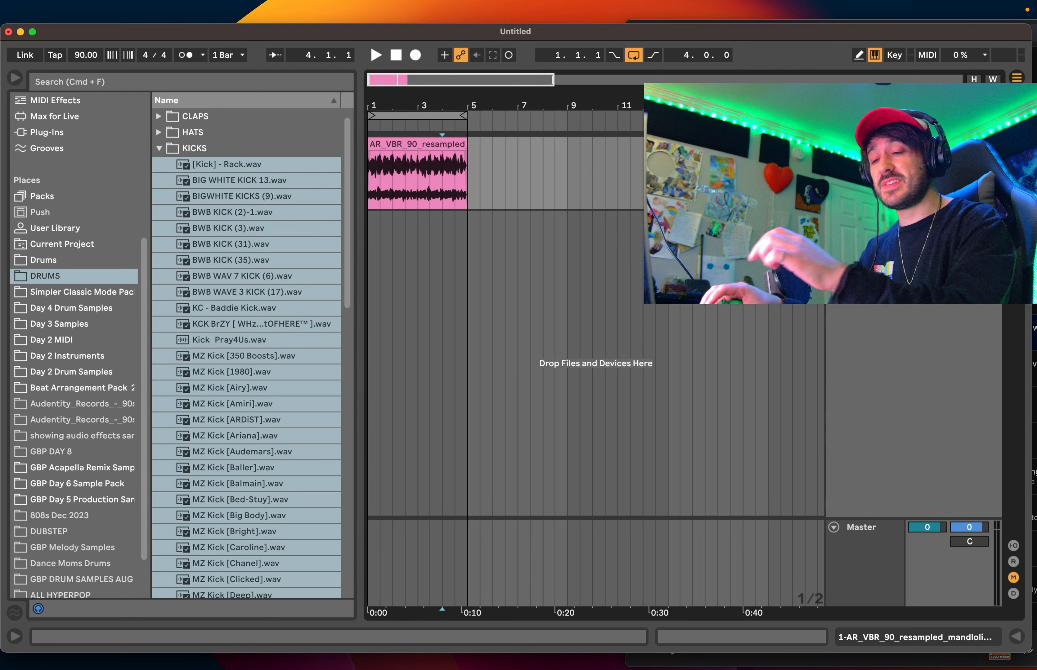
- Add a new audio track below the melody track
mouse_move(589, 667)
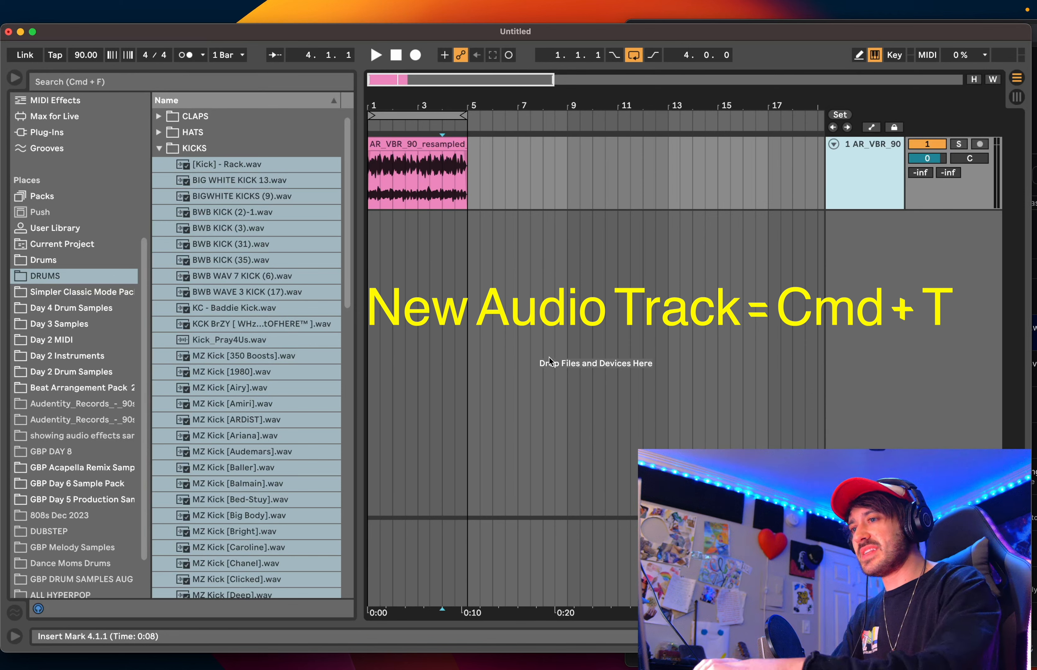
key("super+t")
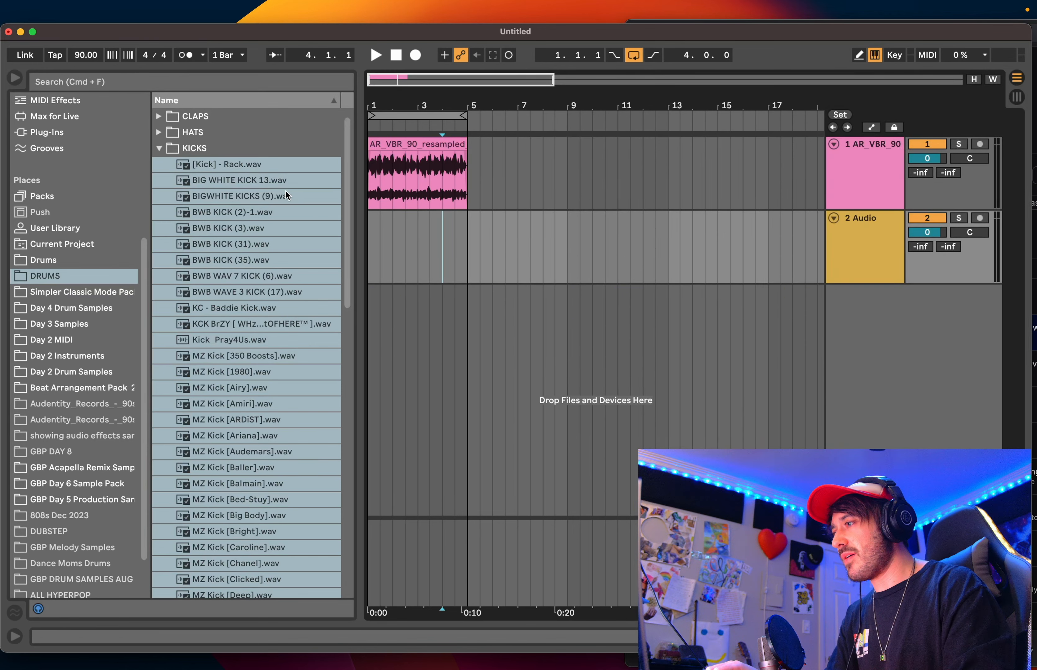
scroll(441, 259, "up", 3)
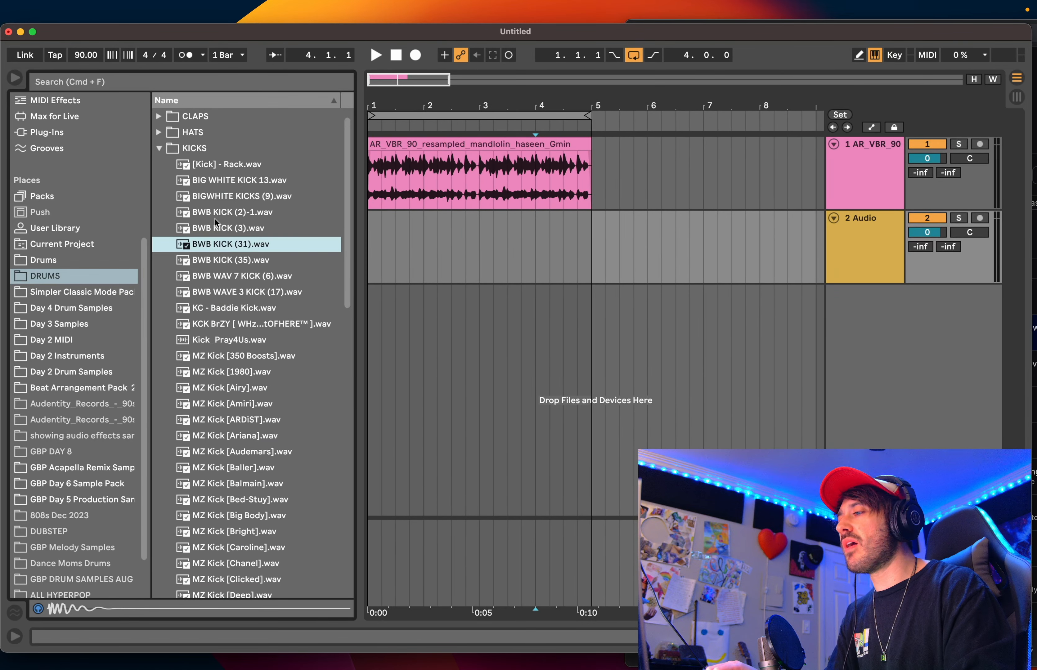
- Place the BWB KICK (3).wav sample from the KICKS folder at 1.1.1 on the empty audio track below the melody
left_click(219, 228)
left_click_drag(221, 227, 218, 226)
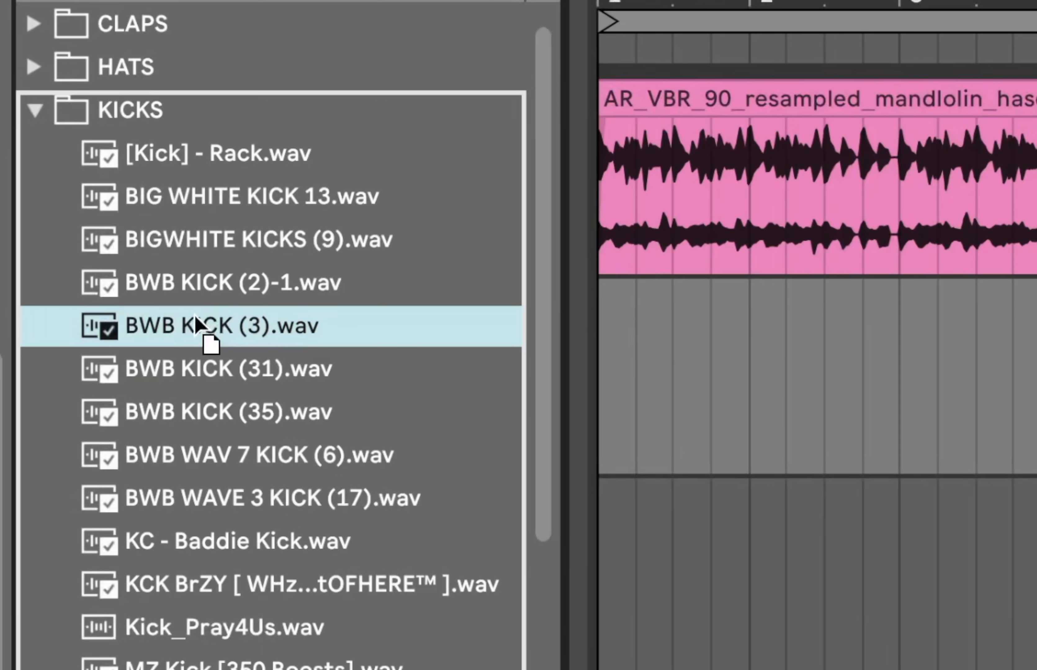
left_click_drag(195, 317, 612, 349)
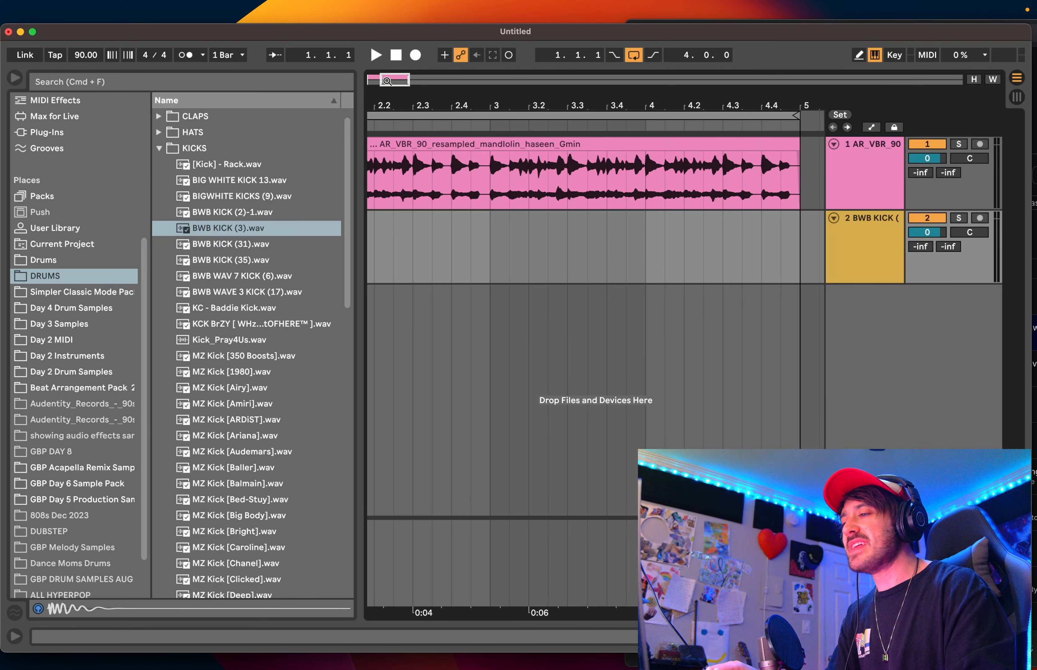
left_click(894, 465)
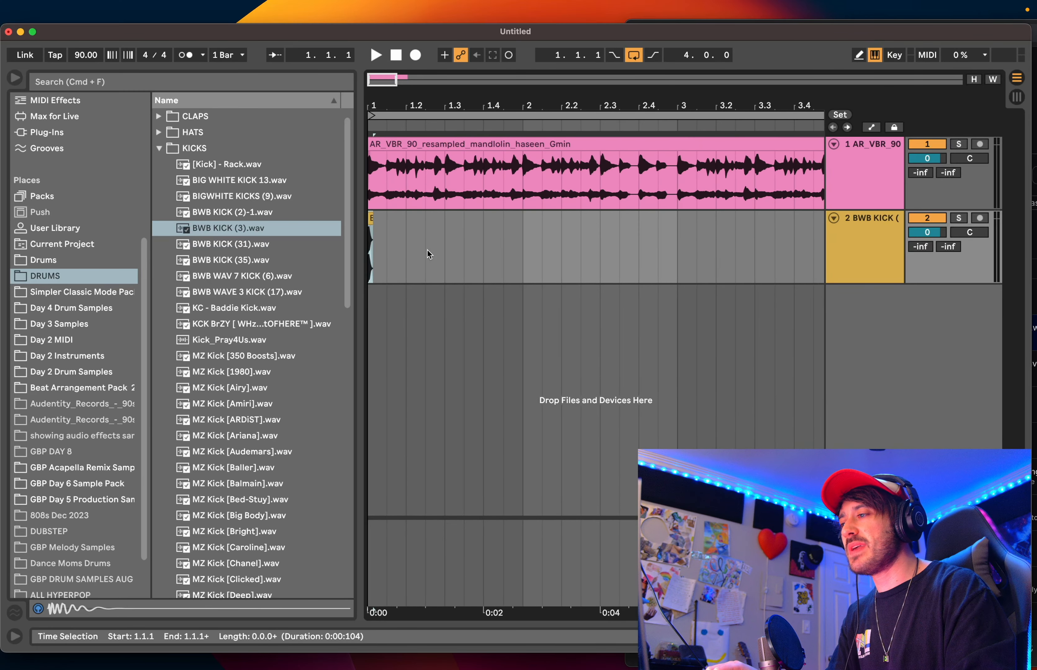
- Copy the kick clip to 1.2.3 and 1.4.1, play the pattern back, and duplicate the first bar into bar 2
left_click_drag(370, 218, 486, 223)
key("space")
key("space")
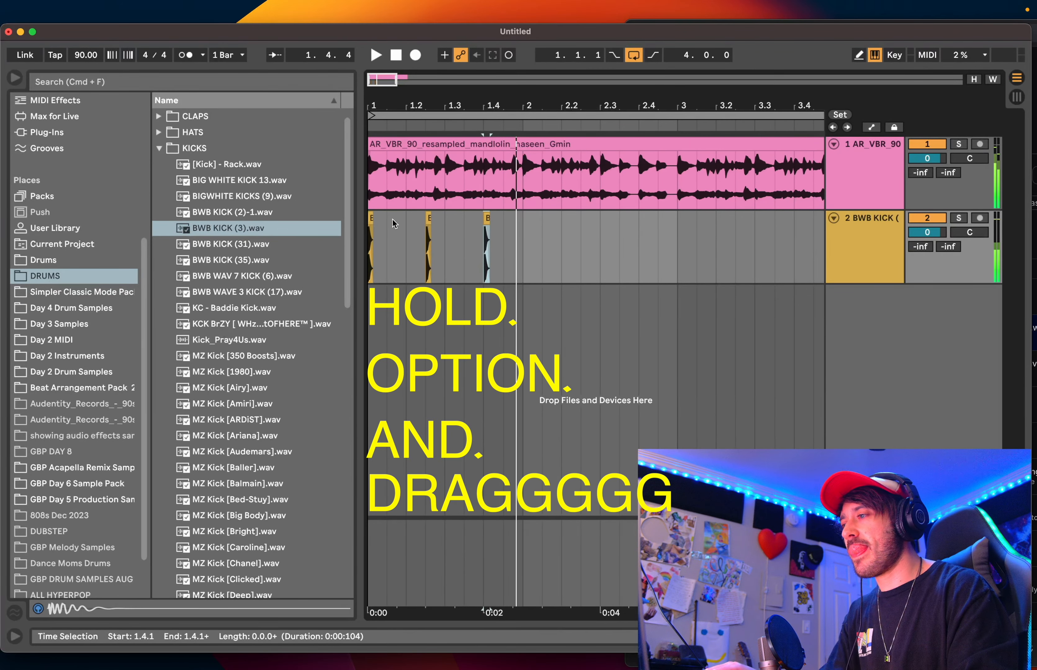
left_click(369, 219)
key("space")
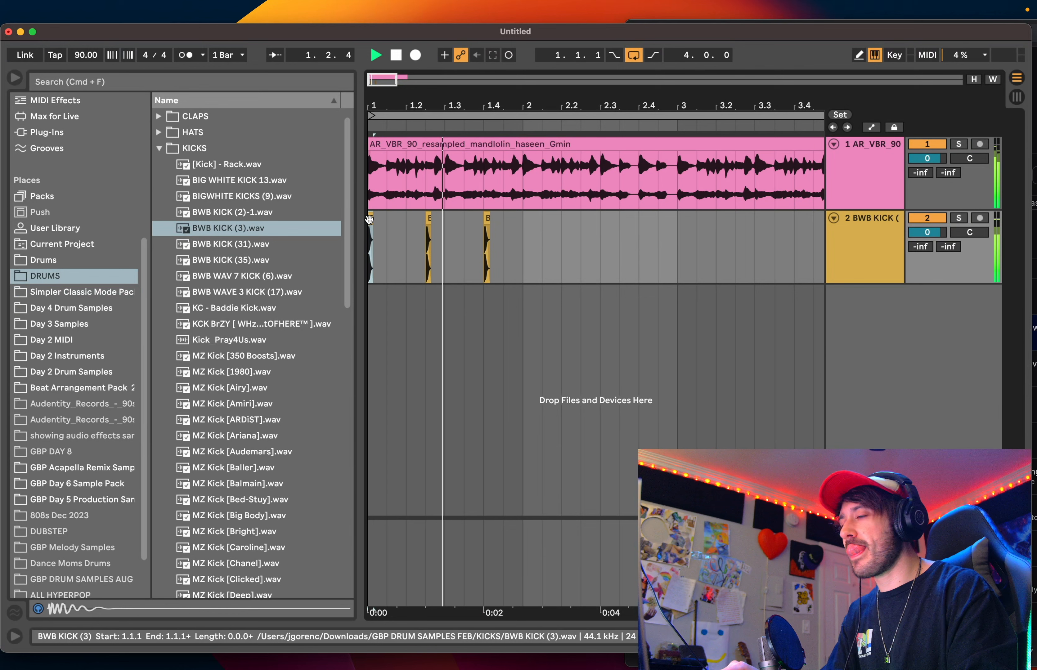
key("space")
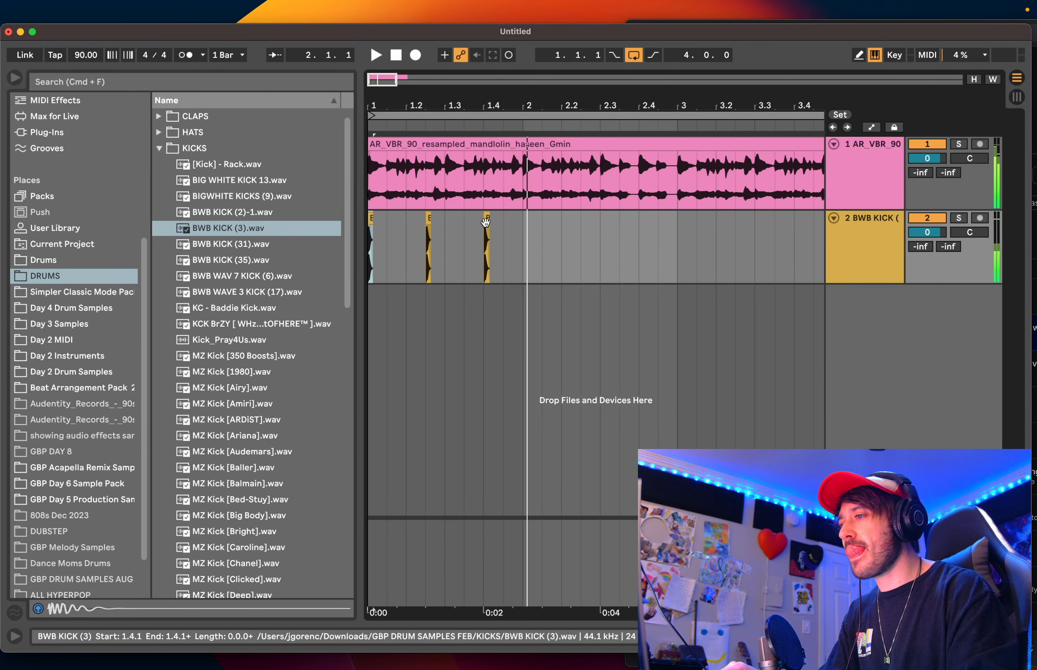
left_click(520, 221)
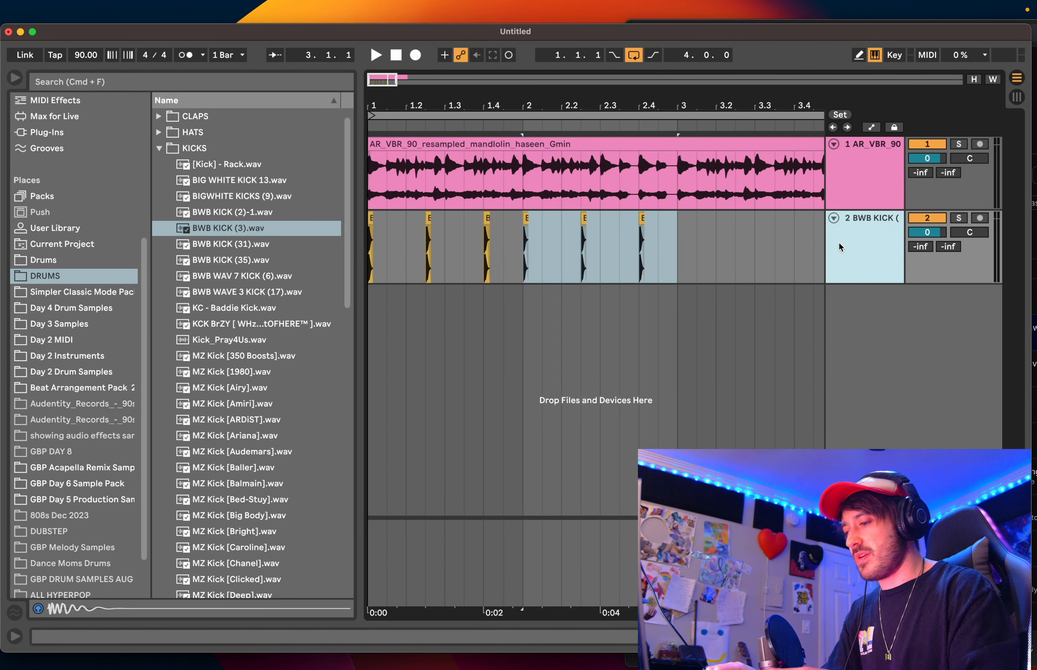
- Add another audio track below the kick track and rename the two tracks KICK and CLAPO
key("super+t")
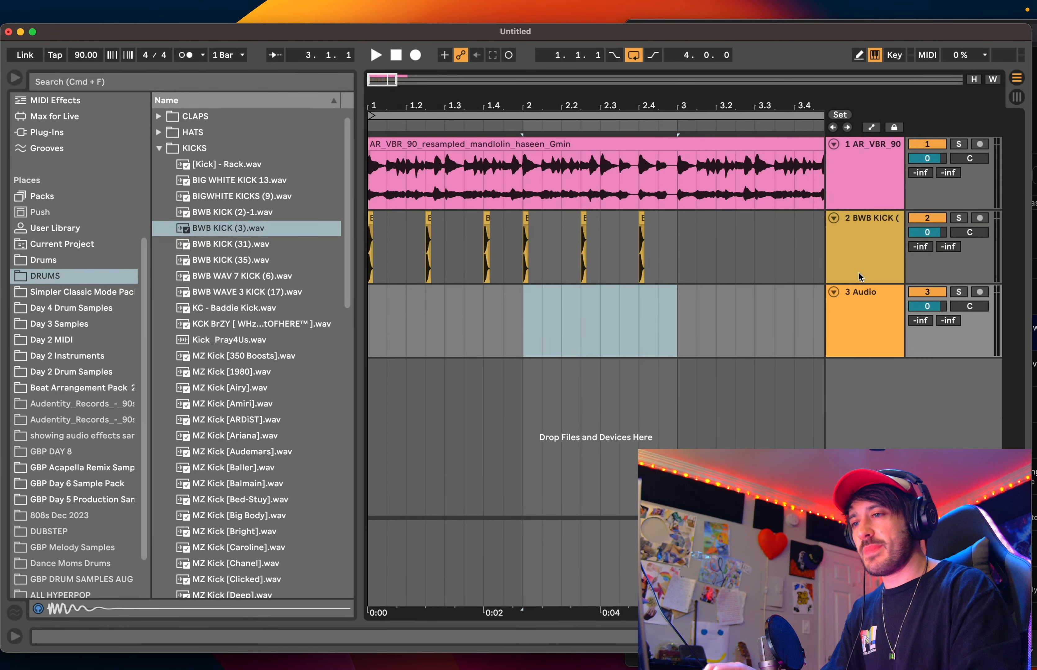
left_click(858, 239)
key("super+r")
type("KICK")
key("Tab")
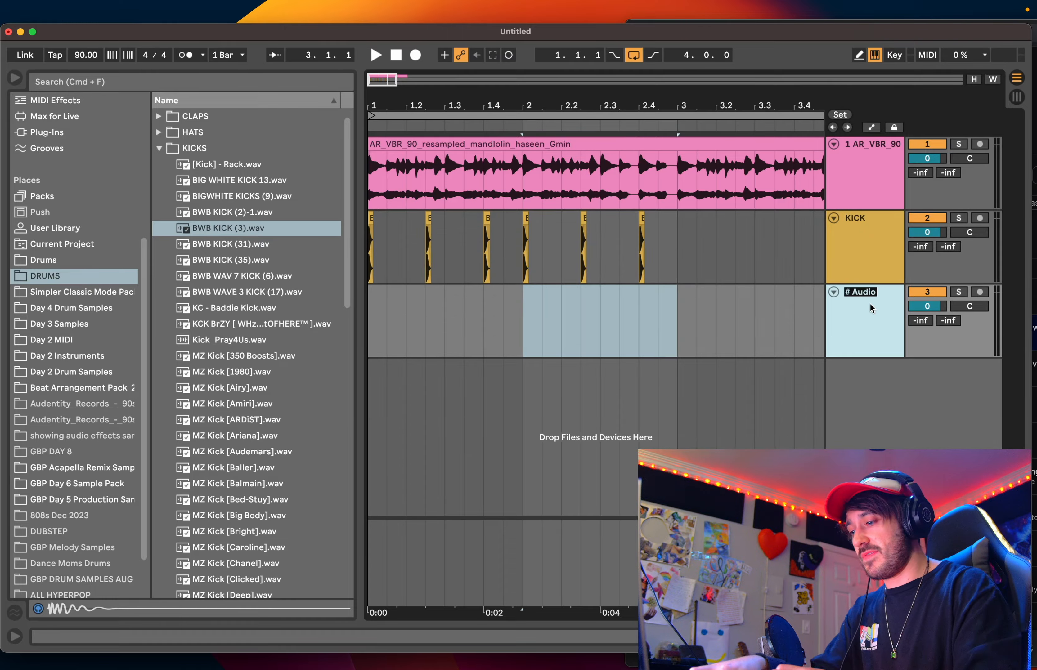
type("CLAPO")
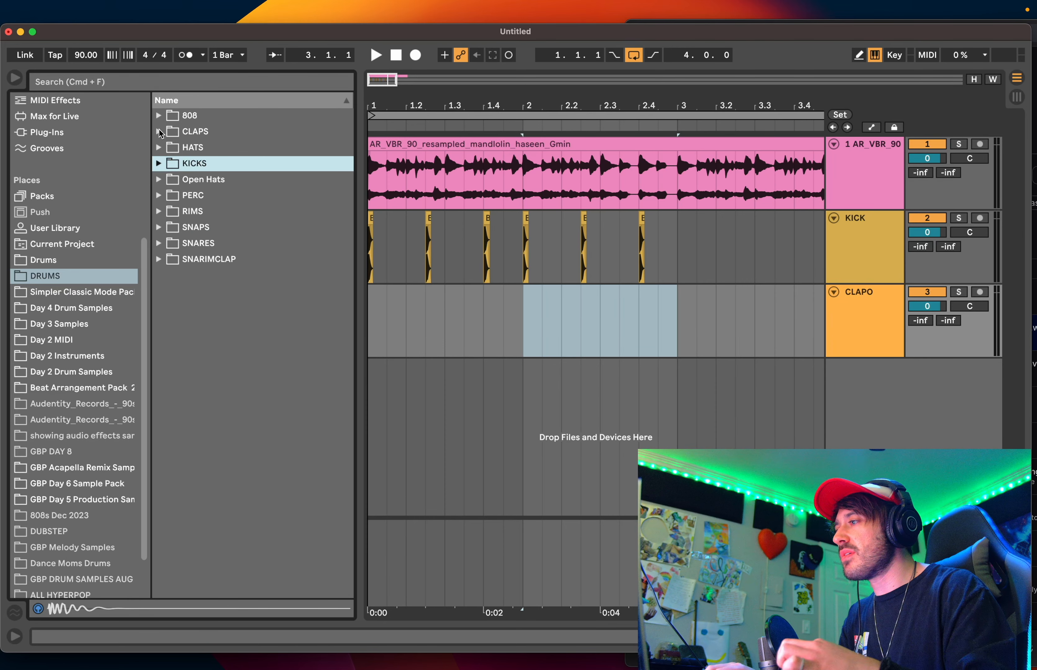
- Place the (g)old.wav clap on beat 1.2 of the CLAPO track and repeat it every two beats through bar 2
left_click(158, 132)
left_click_drag(213, 148, 360, 306)
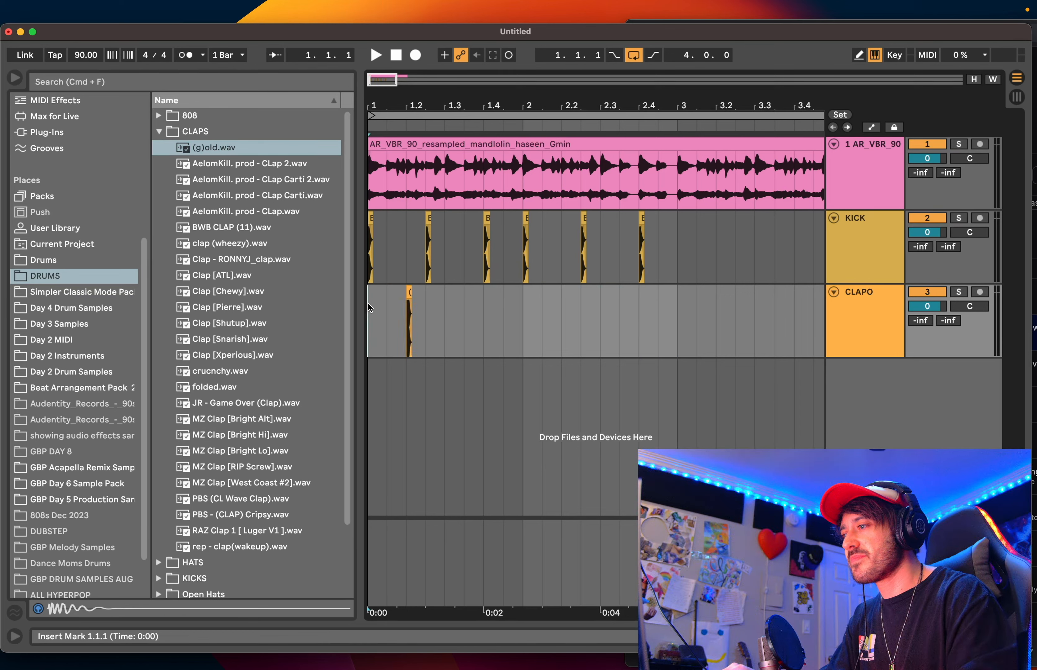
key("space")
key("super+d")
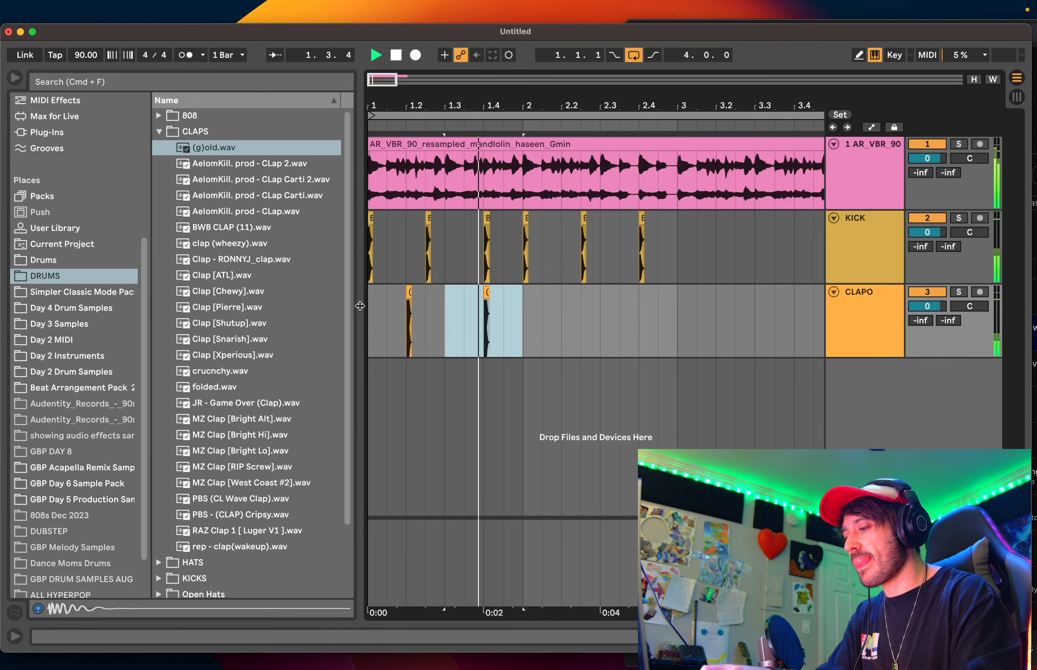
key("super+d")
key("super+d")
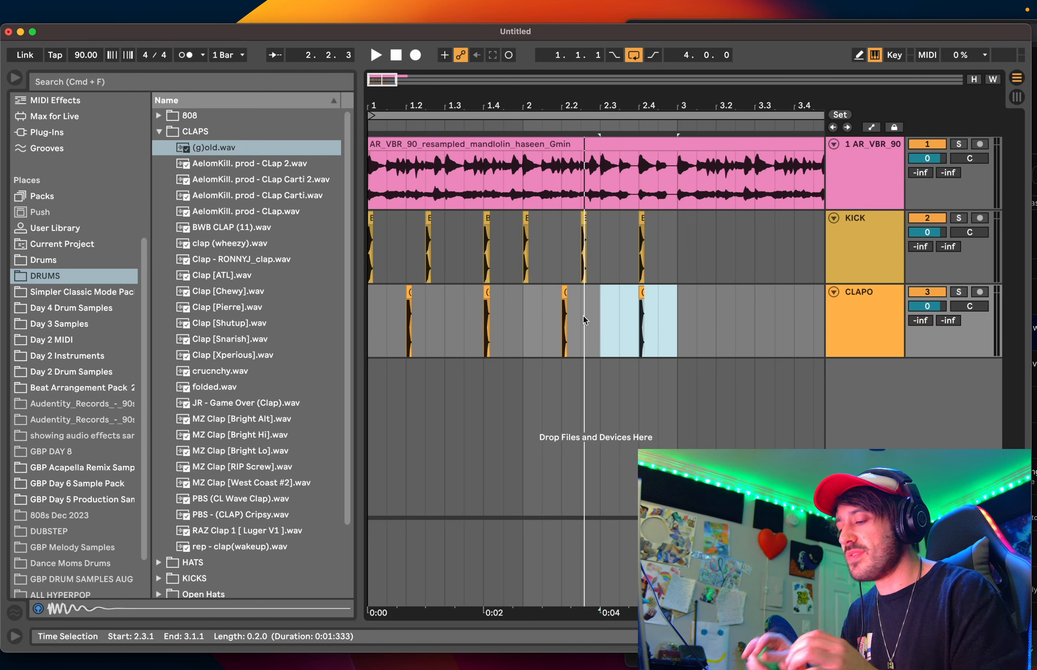
- Undo the edits back through the audio-track and separate-rack setups until the single Drum Rack track with its MIDI pattern is restored
key("Up")
key("super+z")
key("super+z")
key("super+z")
key("super+z")
key("super+z")
key("super+z")
key("super+z")
key("super+z")
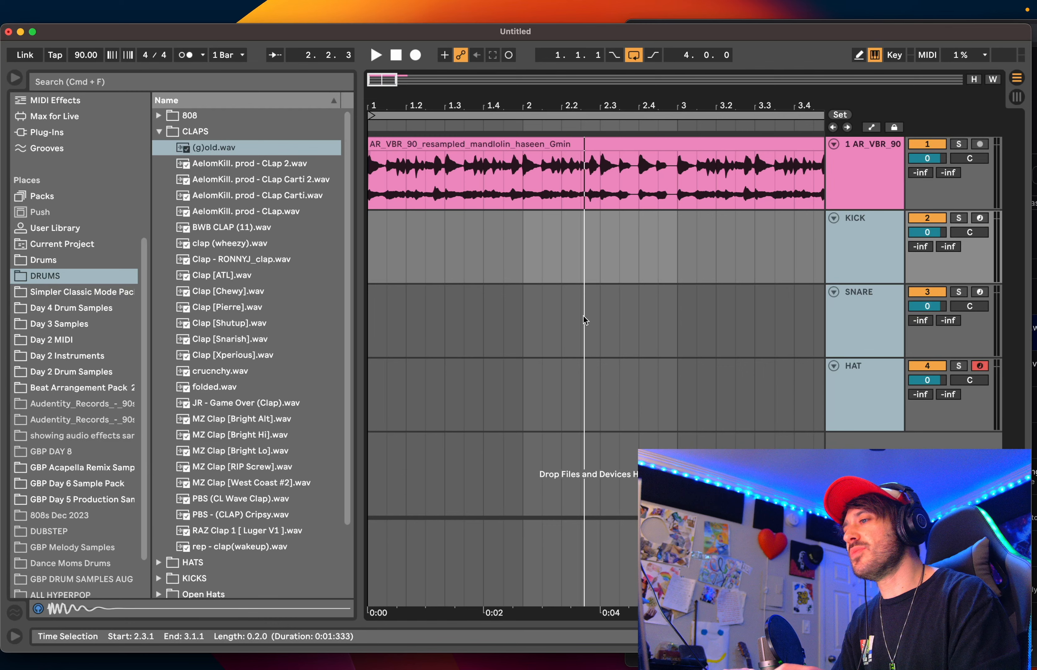
key("super+z")
key("super+z")
key("super+z")
key("super+z")
key("super+z")
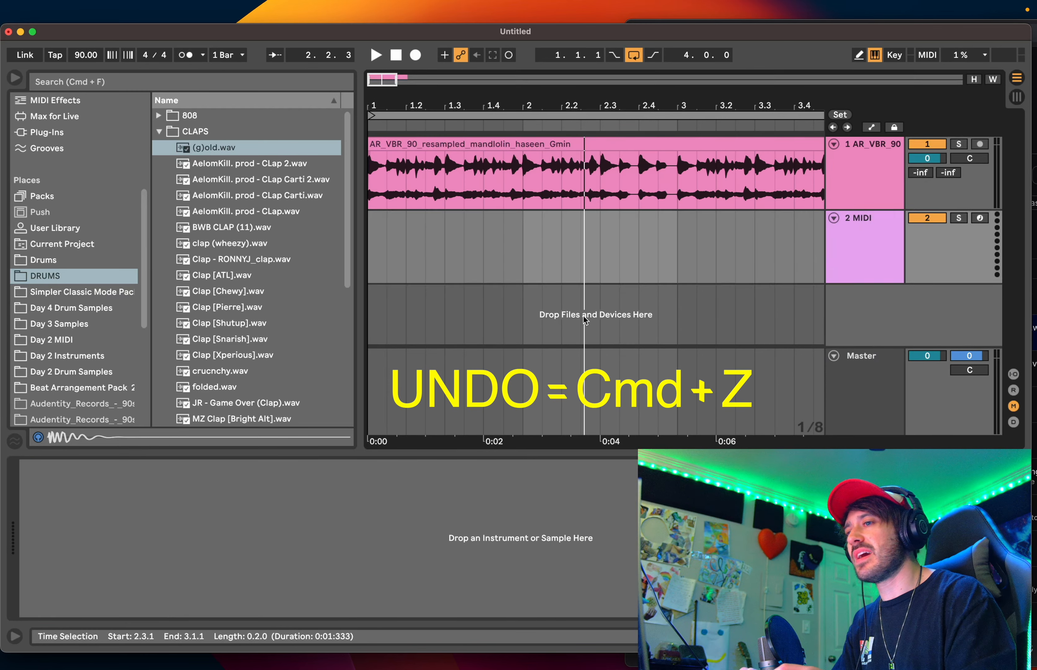
key("super+z")
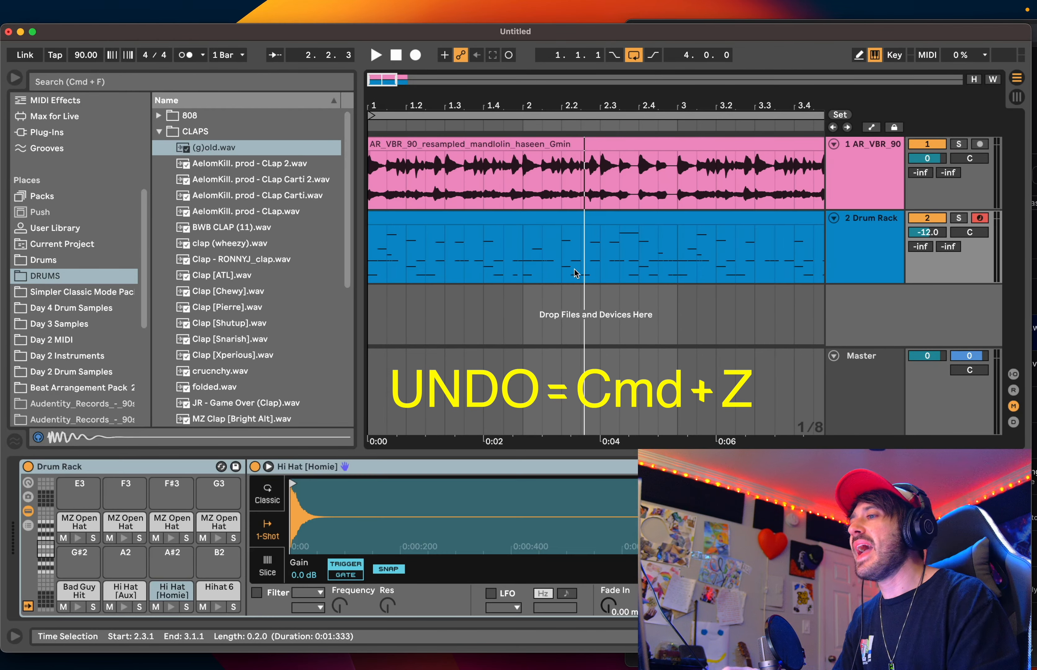